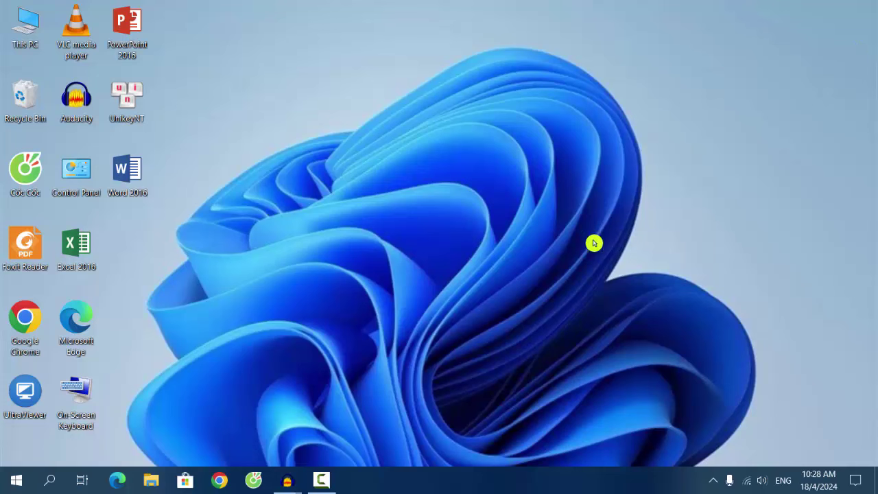
Refresh the desktop twice from its context menu.
right_click(469, 231)
left_click(484, 269)
right_click(434, 230)
left_click(440, 268)
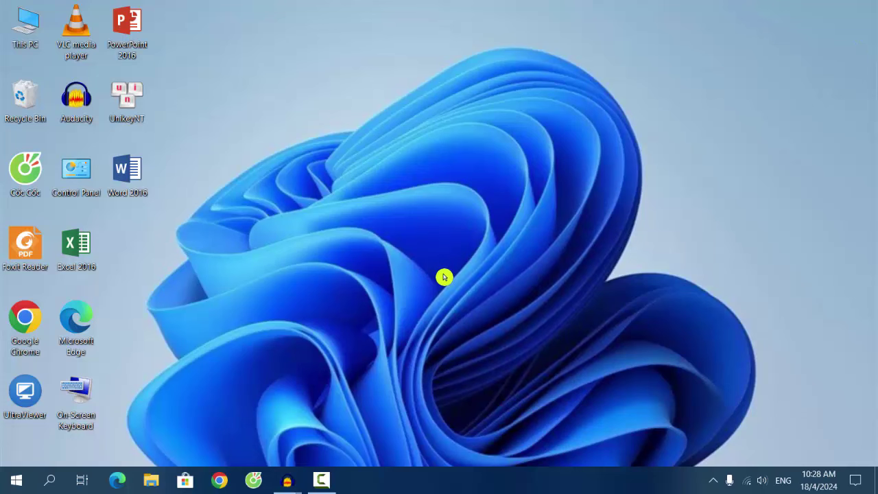
Launch Excel 2016, browse the View, Review, Data, Formulas and Page Layout tabs, then close Book1.
double_click(85, 250)
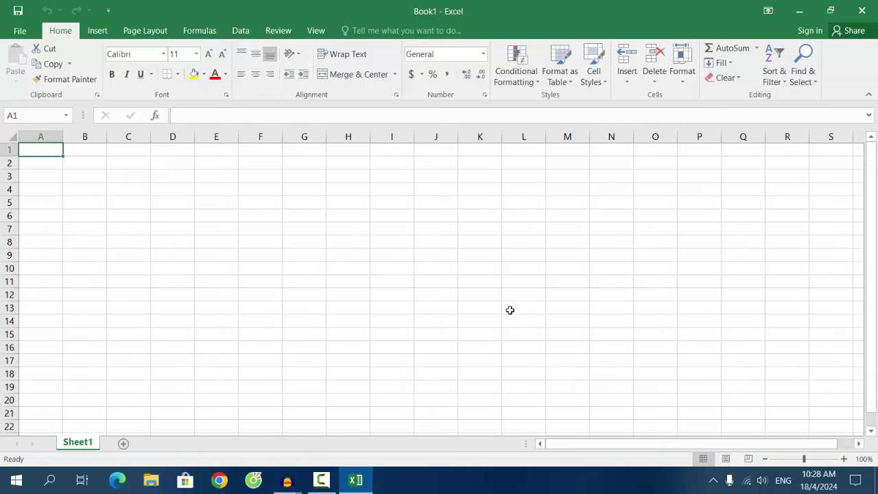
scroll(497, 282, "down", 2)
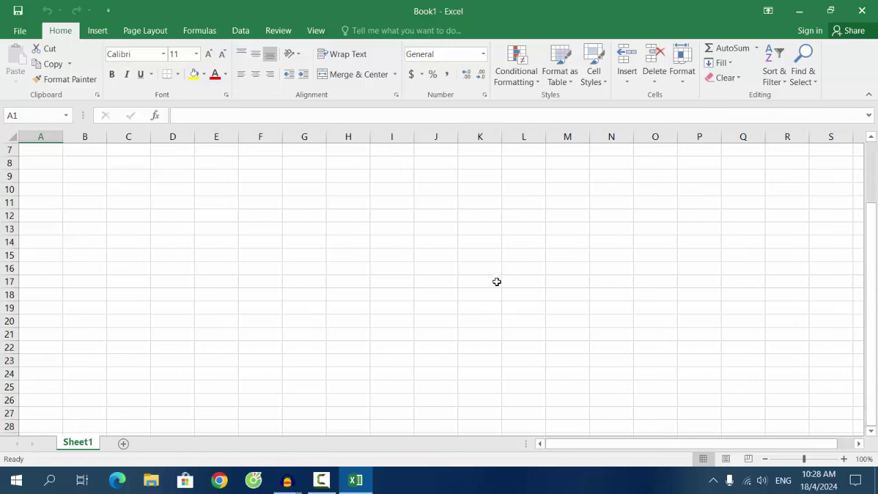
scroll(497, 282, "up", 2)
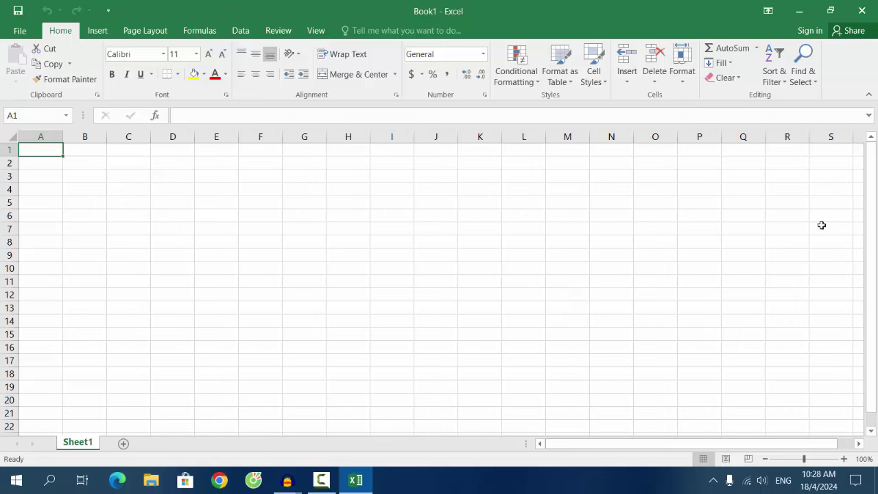
scroll(821, 225, "down", 3)
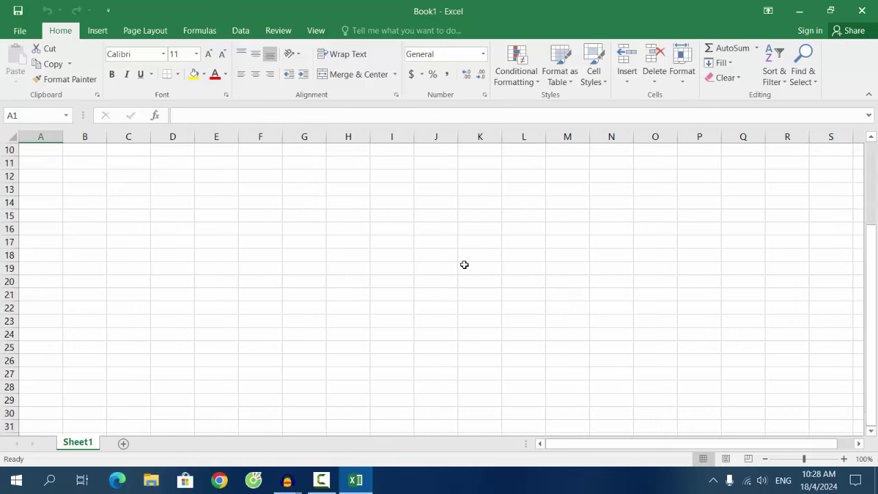
left_click(316, 33)
left_click(285, 36)
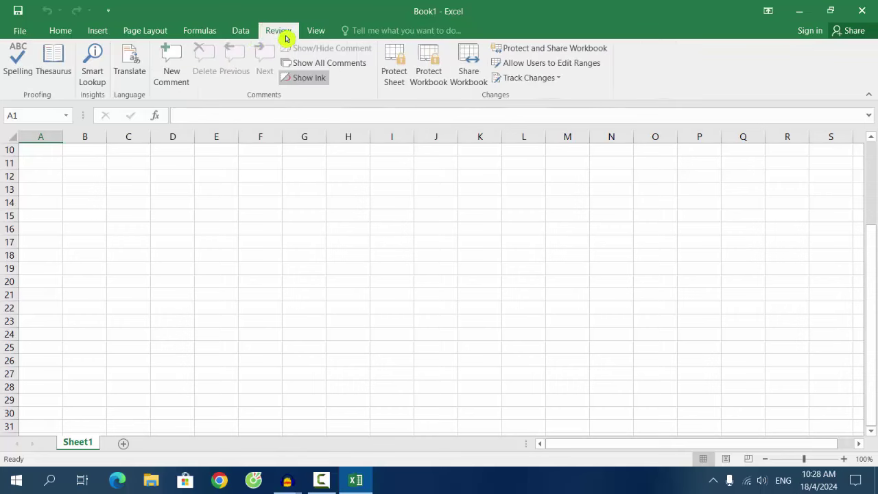
left_click(249, 36)
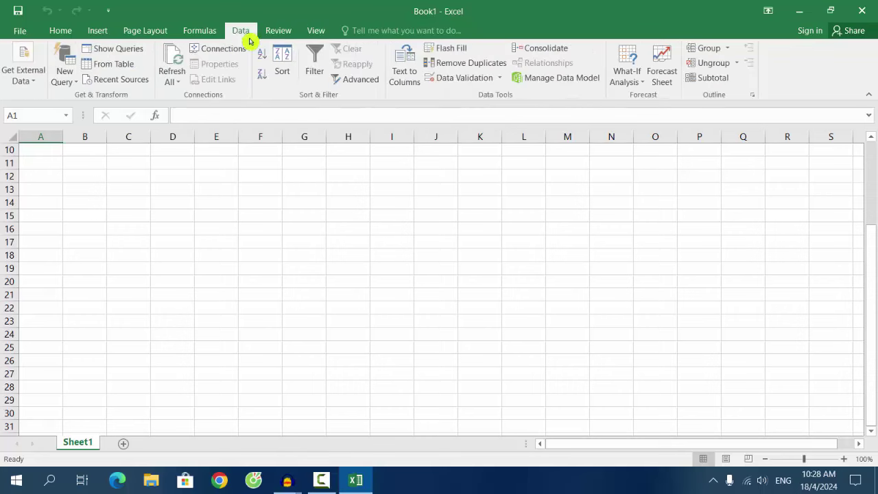
left_click(200, 37)
left_click(153, 39)
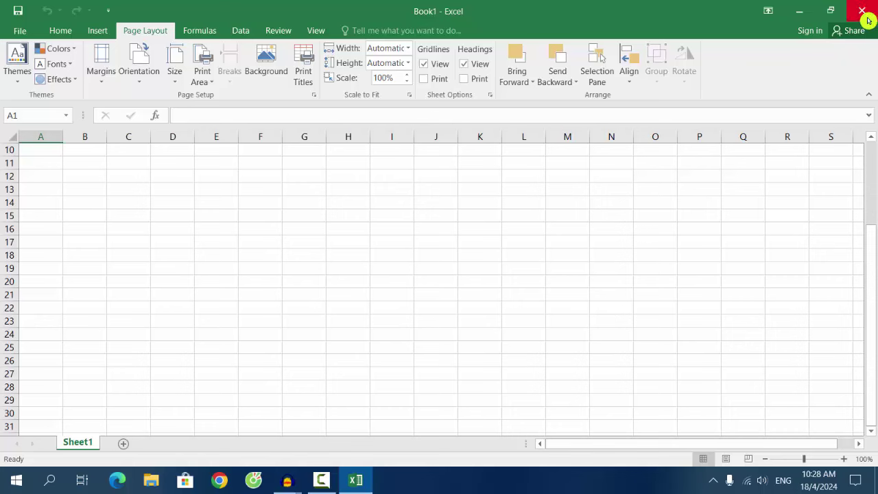
left_click(801, 18)
Refresh the desktop again, then relaunch Excel as a new maximized Book2 workbook.
right_click(275, 181)
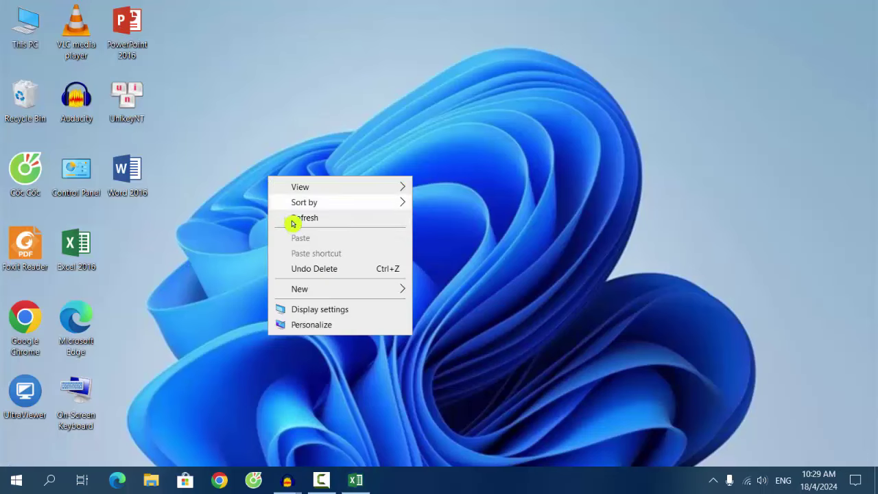
left_click(294, 221)
right_click(261, 172)
left_click(284, 212)
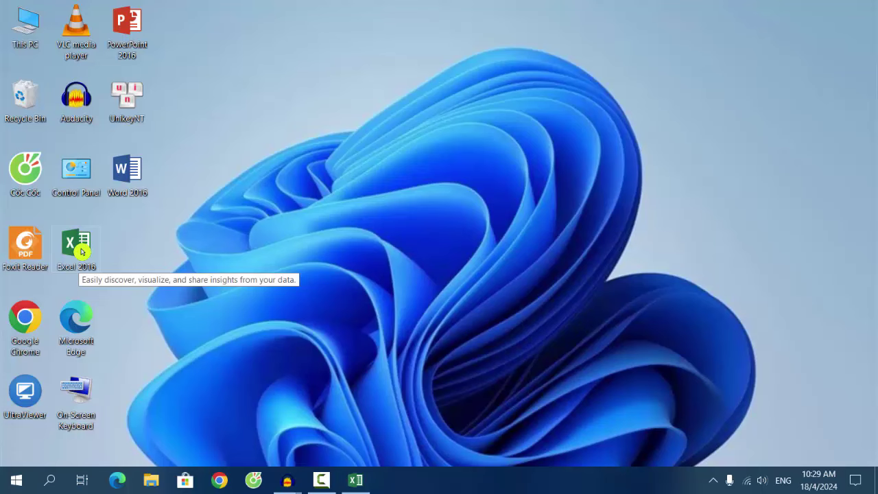
double_click(80, 252)
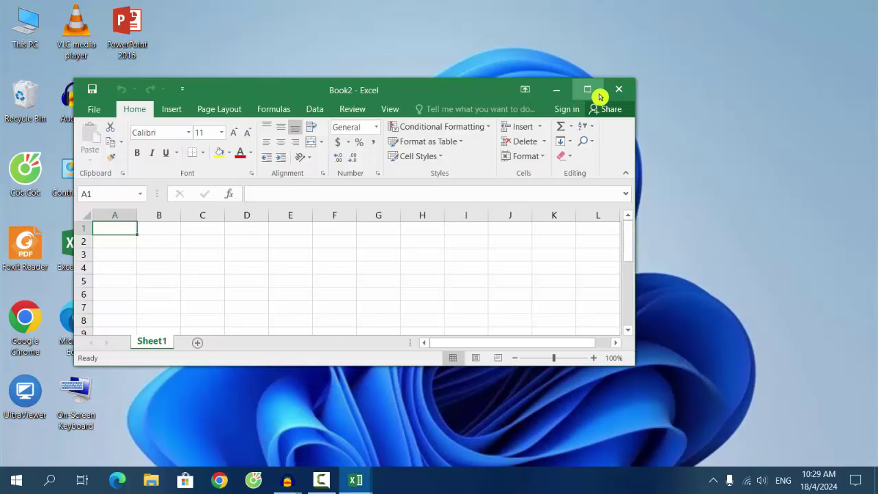
left_click(598, 97)
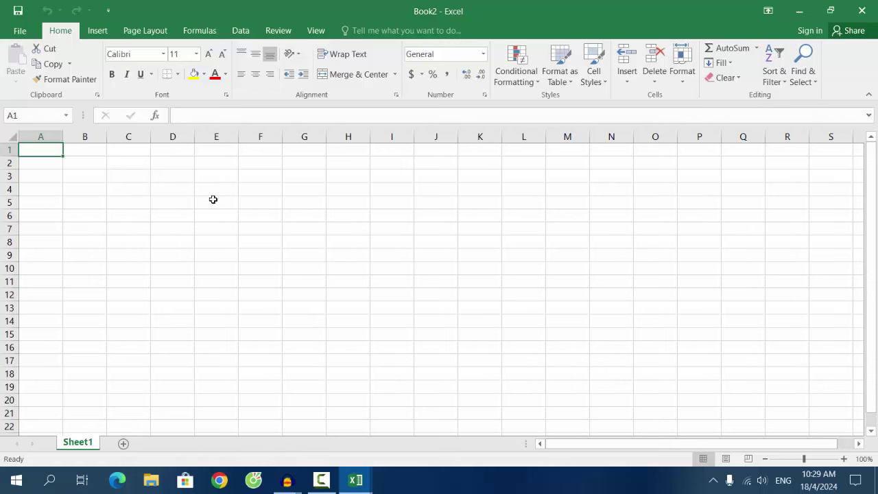
scroll(453, 274, "down", 2)
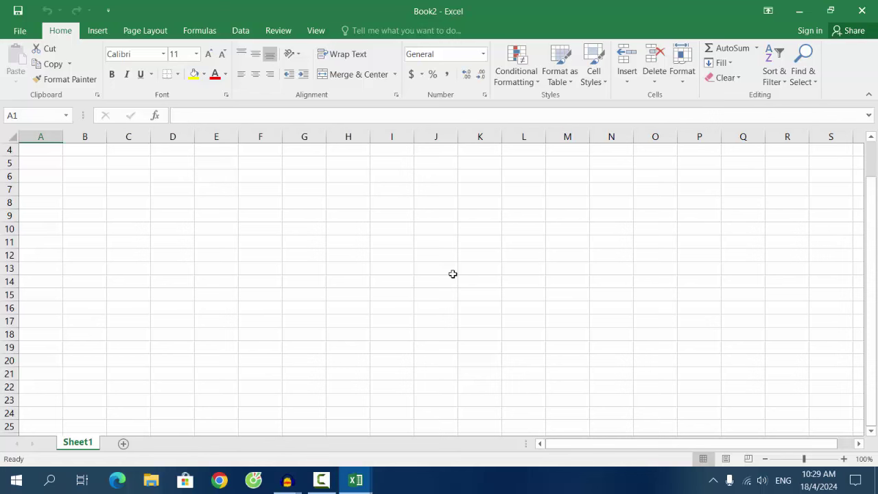
scroll(453, 274, "up", 2)
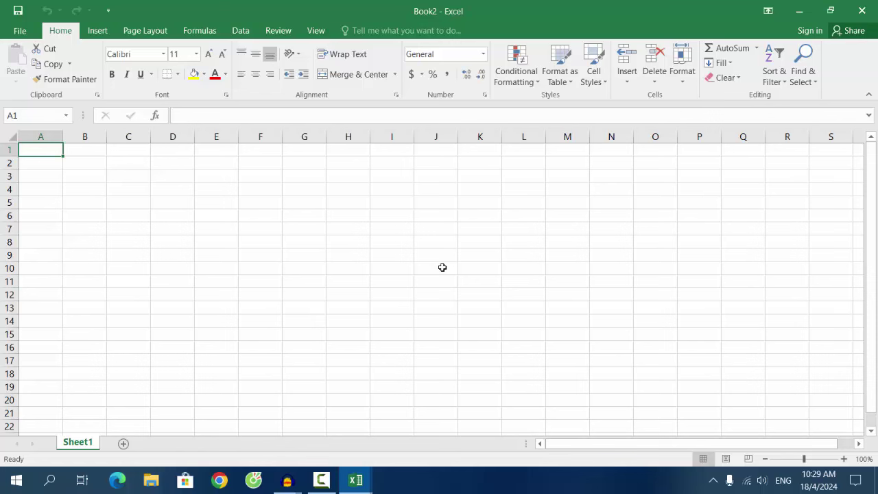
left_click(155, 210)
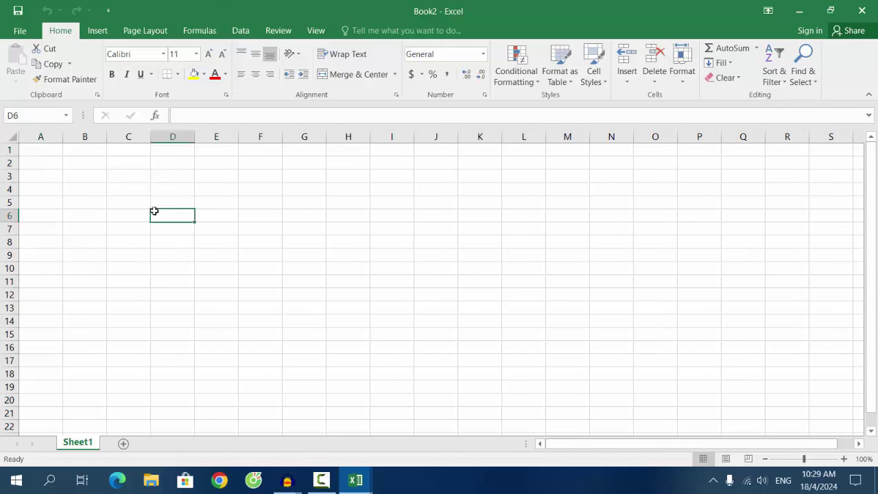
left_click_drag(74, 169, 482, 178)
left_click(482, 178)
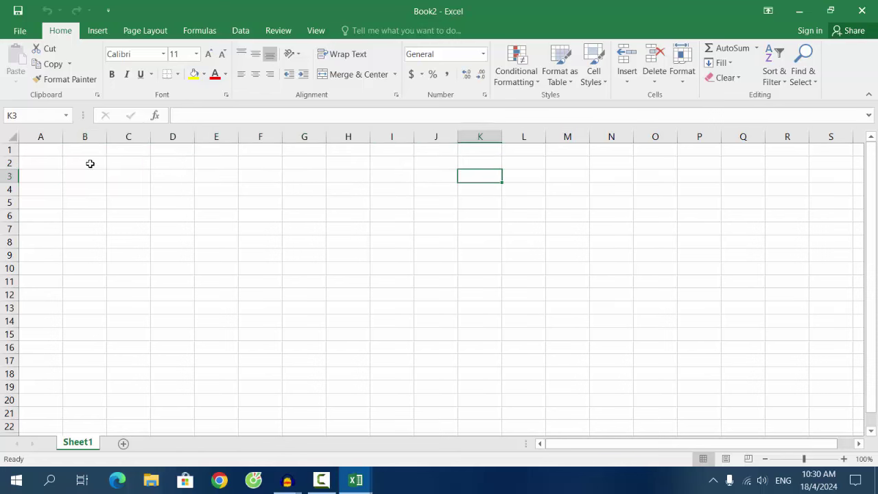
mouse_move(90, 164)
left_mouse_down()
mouse_move(472, 170)
mouse_move(459, 358)
left_mouse_up()
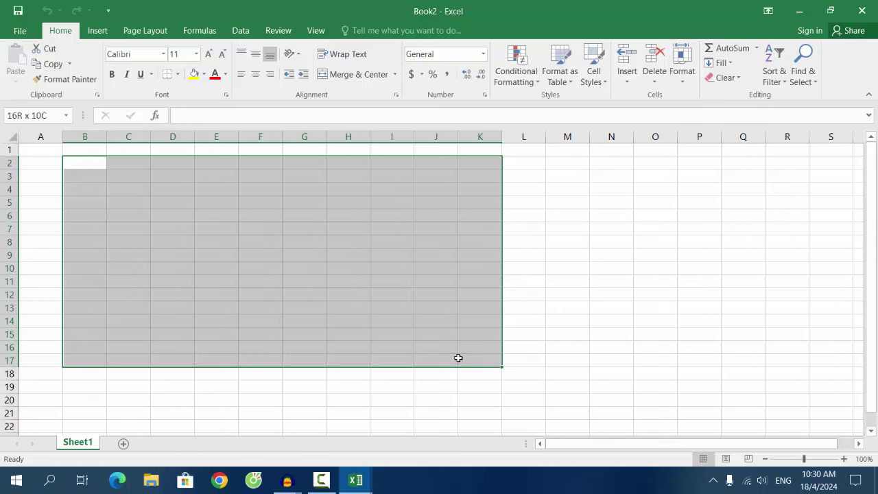
mouse_move(458, 362)
left_mouse_down()
mouse_move(456, 376)
mouse_move(434, 279)
mouse_move(432, 379)
mouse_move(378, 376)
mouse_move(368, 354)
left_mouse_up()
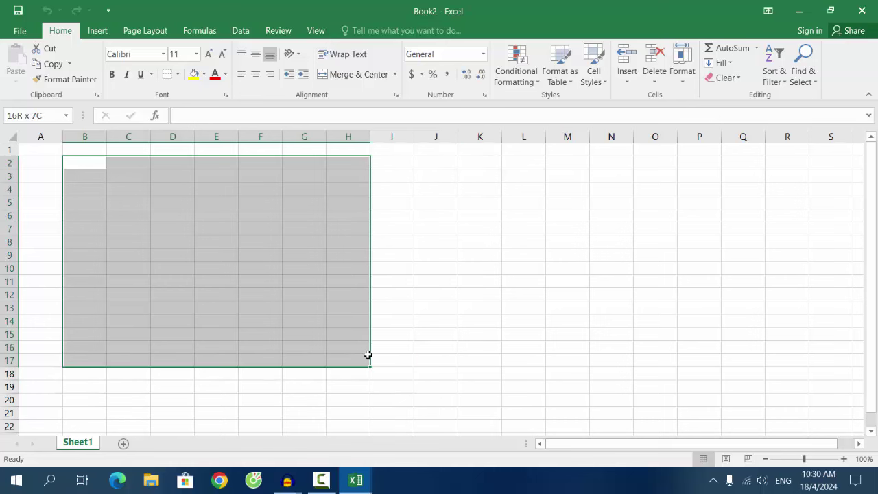
left_click(361, 240)
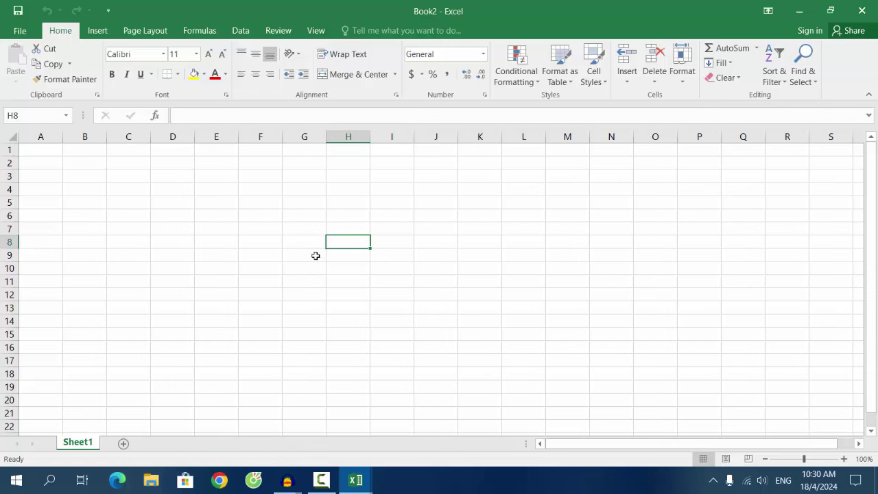
left_click(94, 178)
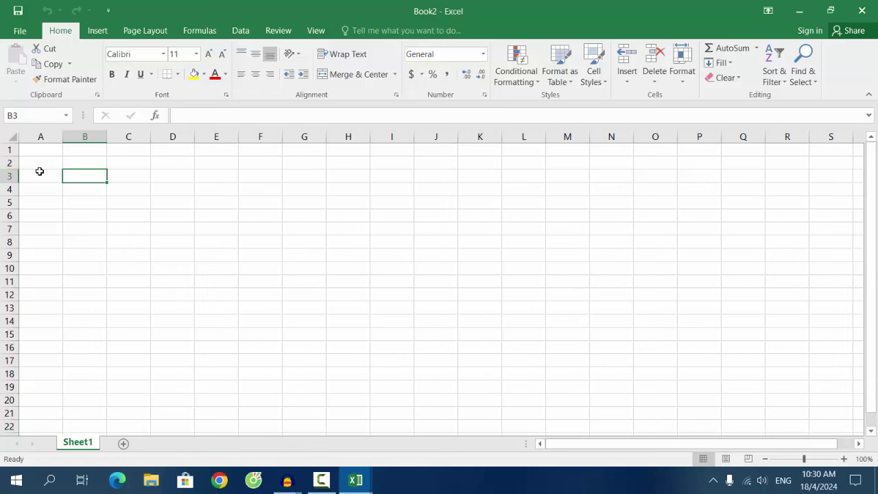
Select rows 1 through 5 one after another.
left_click(9, 149)
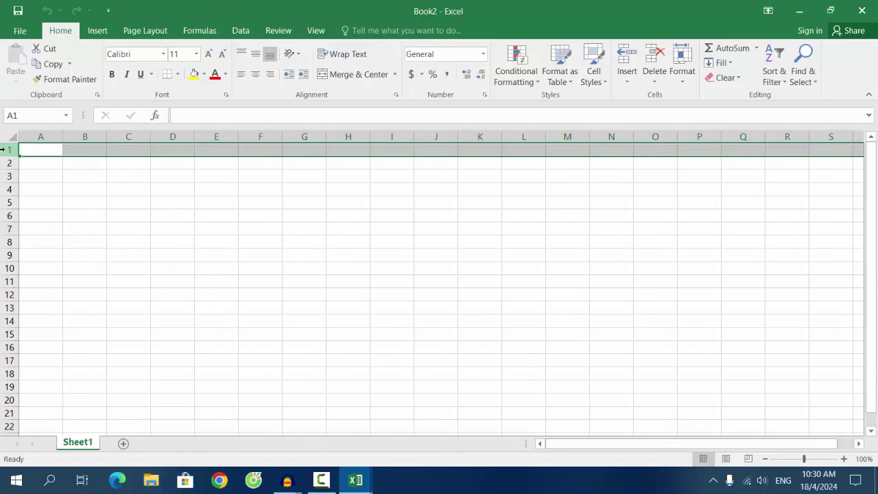
left_click(8, 162)
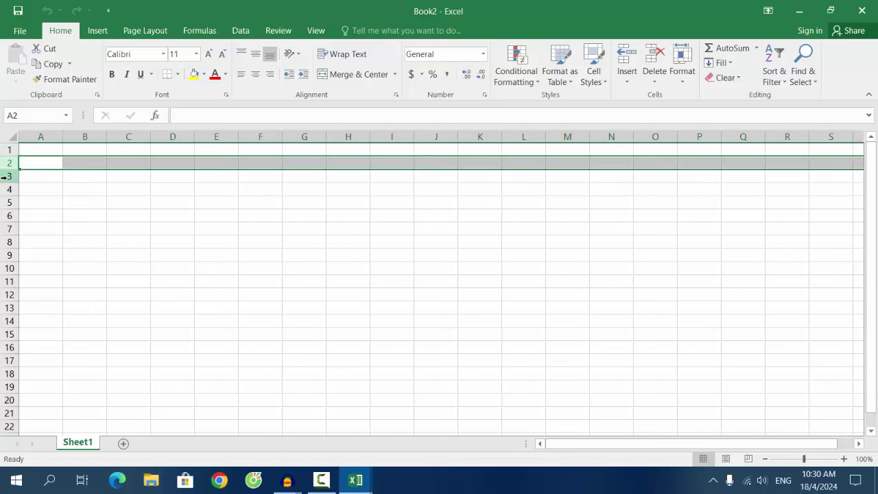
left_click(7, 175)
left_click(5, 190)
left_click(6, 202)
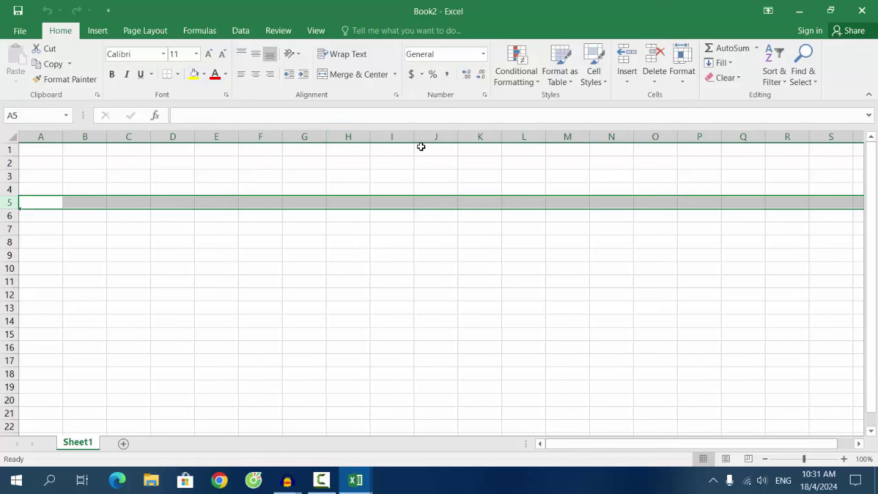
Select the block B4:H14 for the table.
left_click(225, 279)
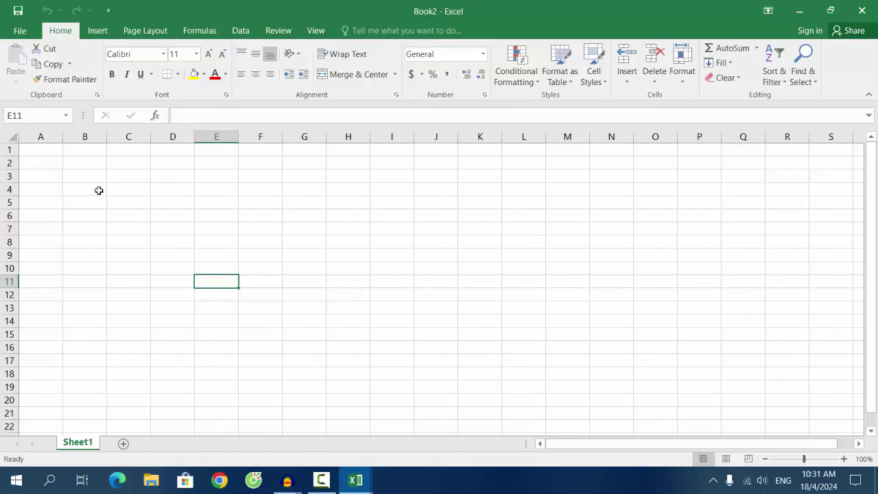
left_click(77, 192)
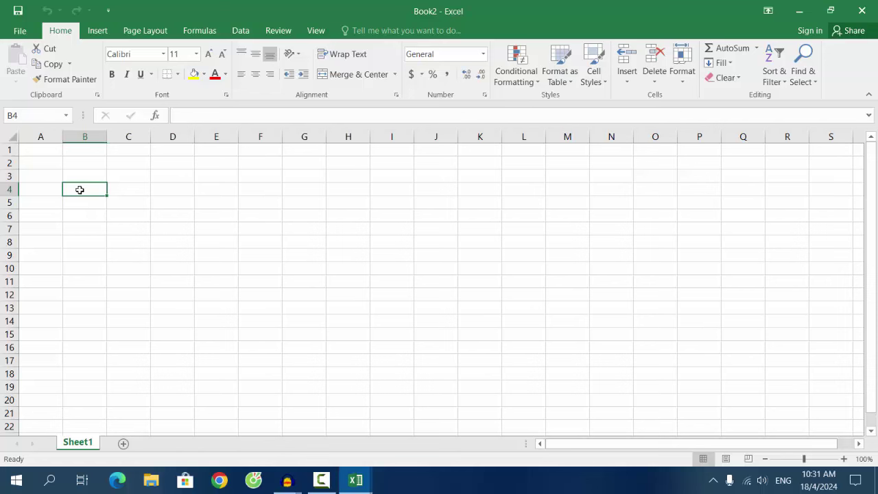
mouse_move(100, 190)
left_mouse_down()
mouse_move(333, 190)
mouse_move(329, 366)
mouse_move(338, 309)
mouse_move(334, 327)
left_mouse_up()
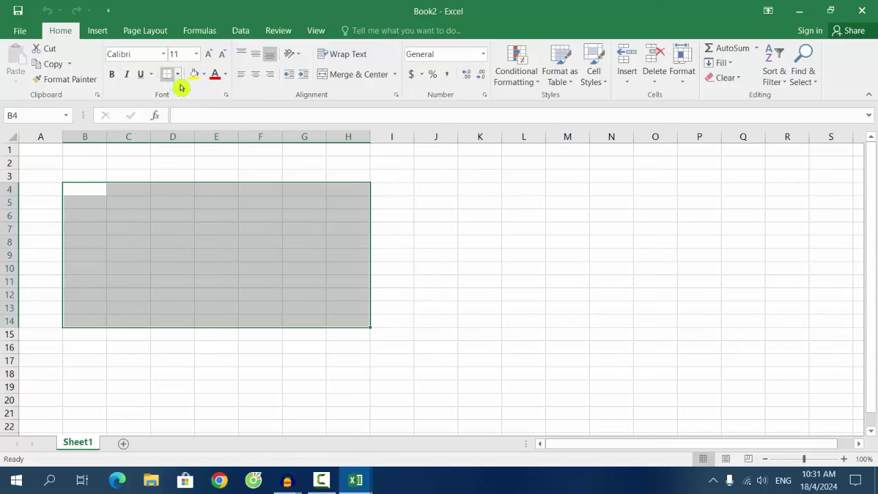
Give B4:H14 all cell borders and a light green fill, then select B4.
left_click(180, 77)
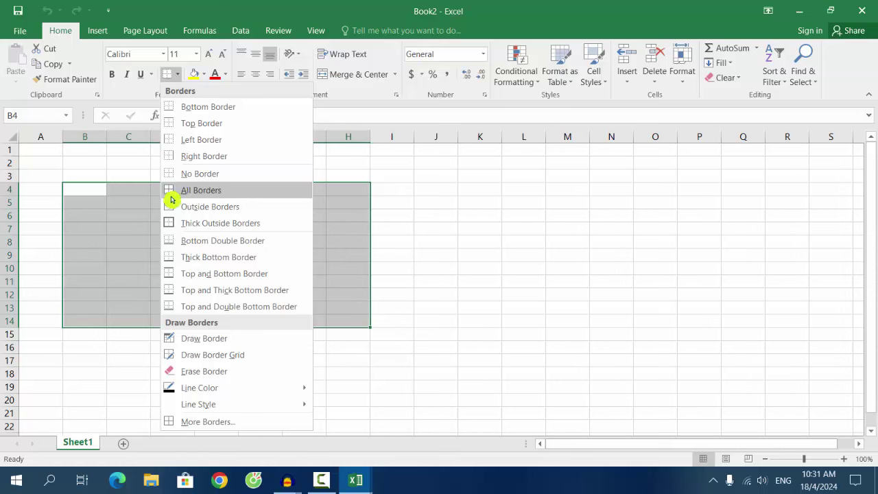
left_click(206, 191)
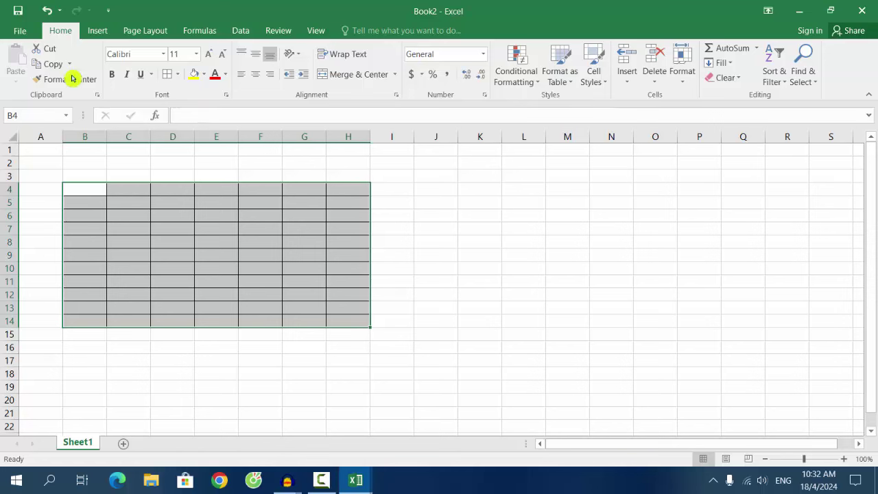
left_click(203, 74)
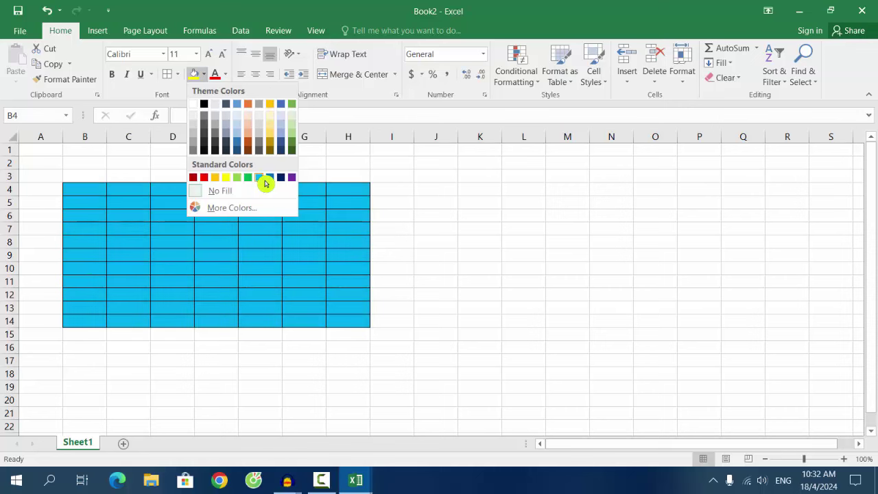
left_click(298, 131)
left_click(468, 306)
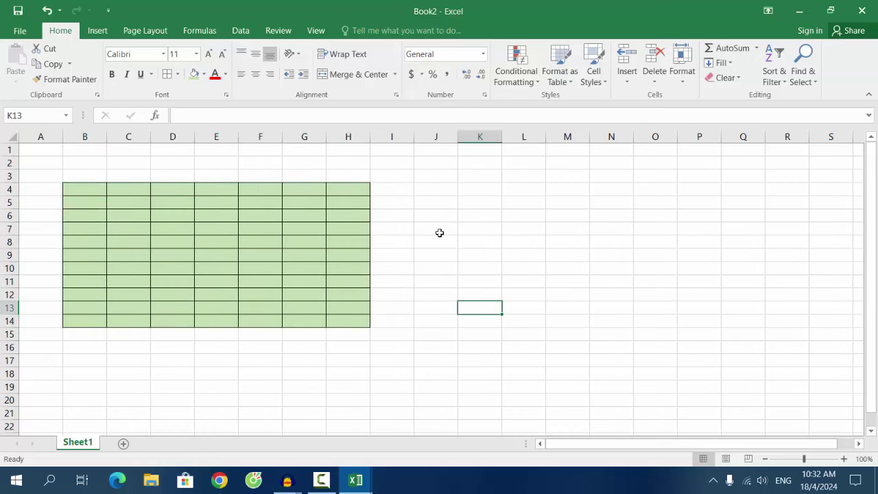
left_click(87, 194)
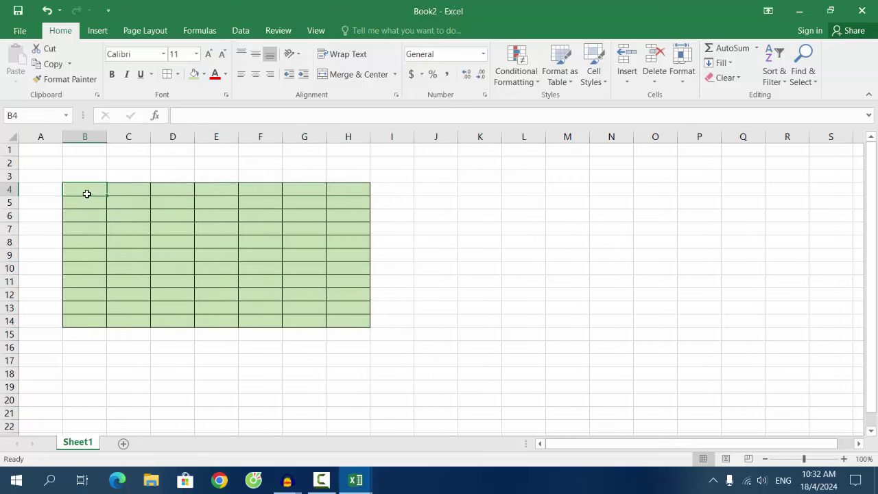
Enter the headers 'STT' in B4 and 'Tên hồ sơ' in C4.
type("S")
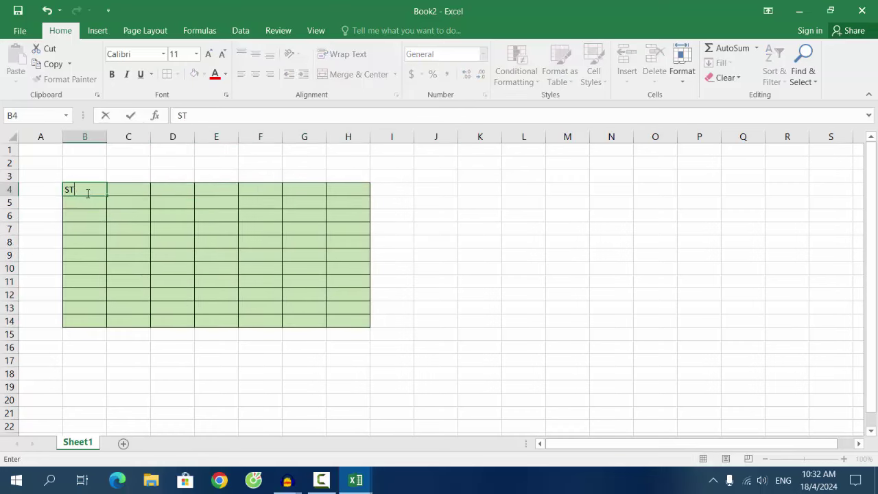
type("T")
left_click(124, 190)
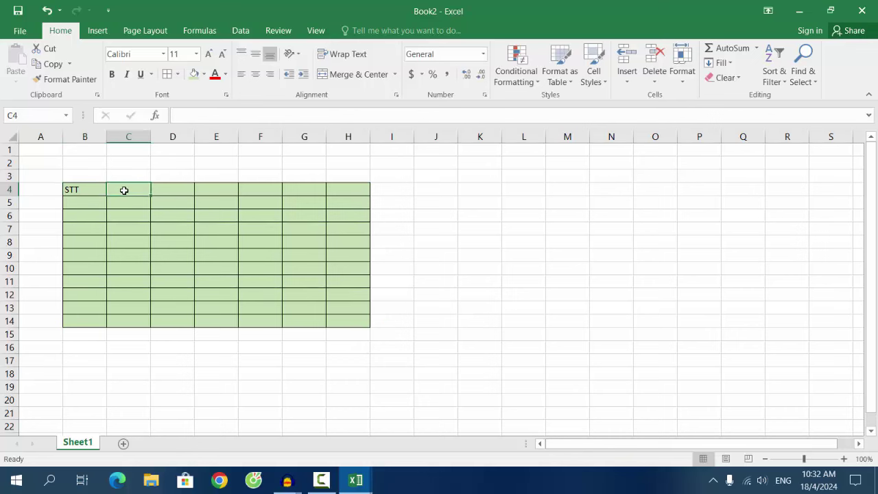
type("Te")
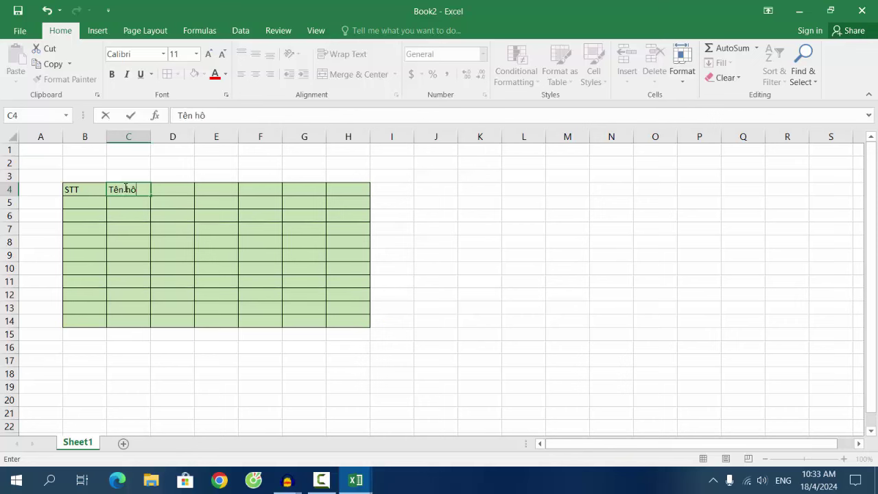
type("sơ")
left_click(174, 201)
left_click(175, 190)
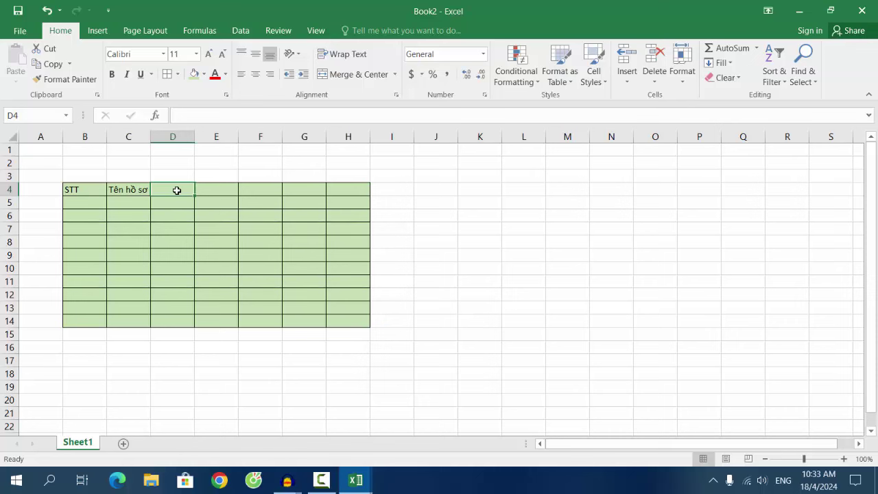
Type and correct the D4 header so it reads 'Tình trạng hồ sơ'.
type("tình t")
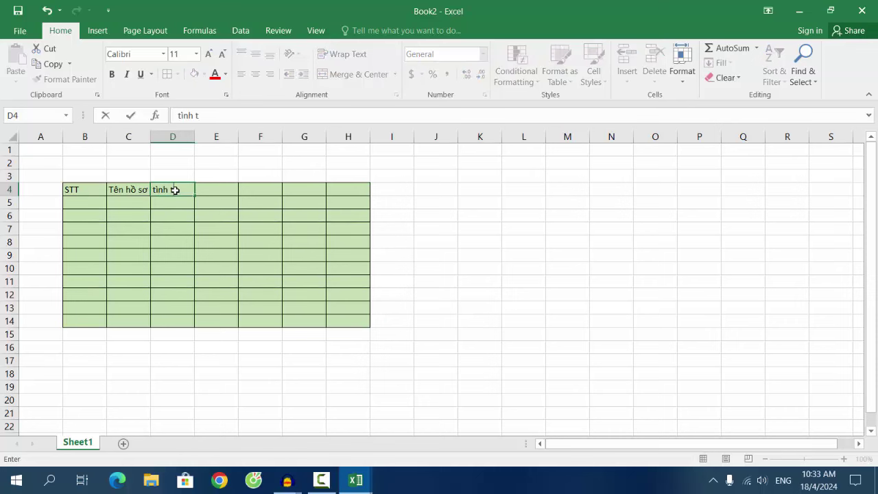
type("inhftr")
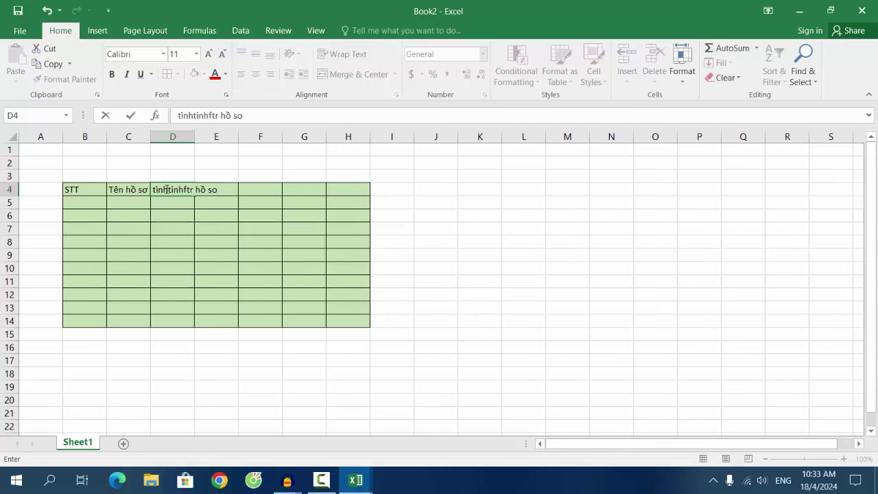
left_click(155, 190)
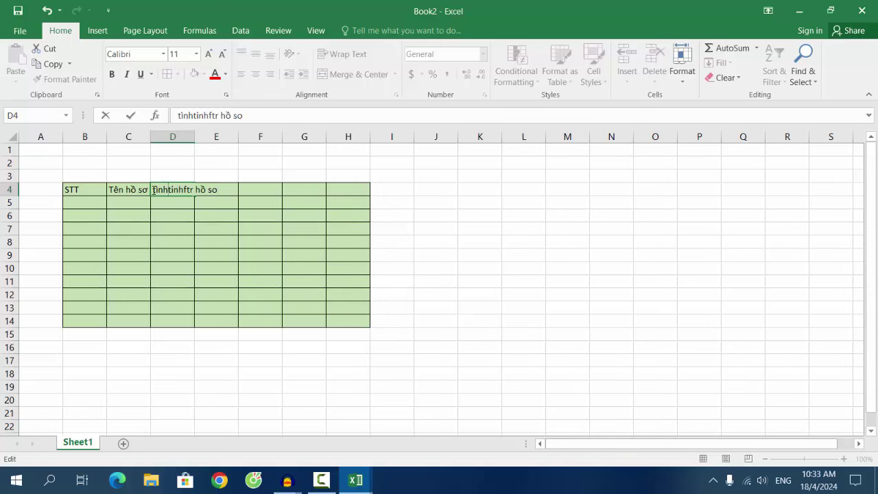
left_click(216, 211)
double_click(194, 190)
key("BackSpace")
key("BackSpace")
key("BackSpace")
key("BackSpace")
key("BackSpace")
key("BackSpace")
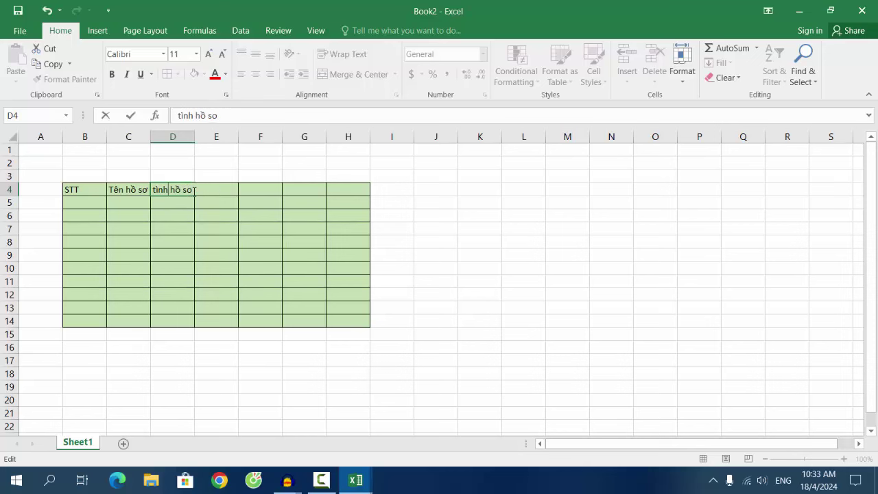
type("trang")
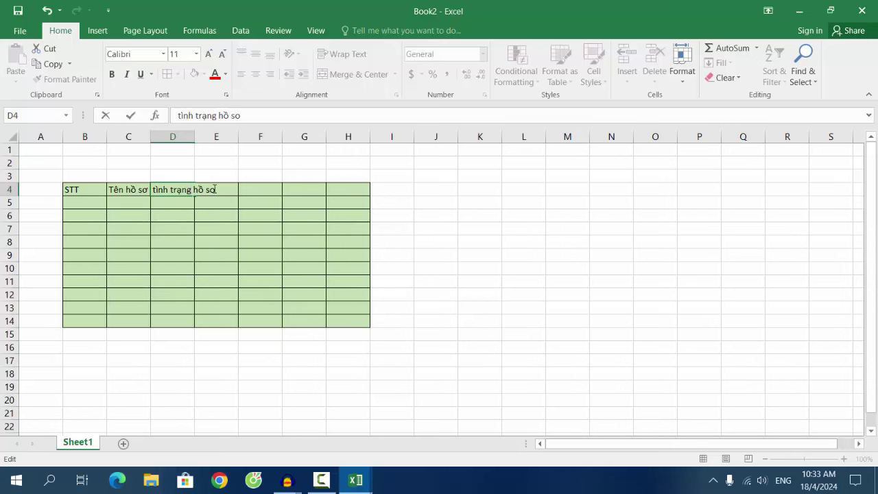
key("BackSpace")
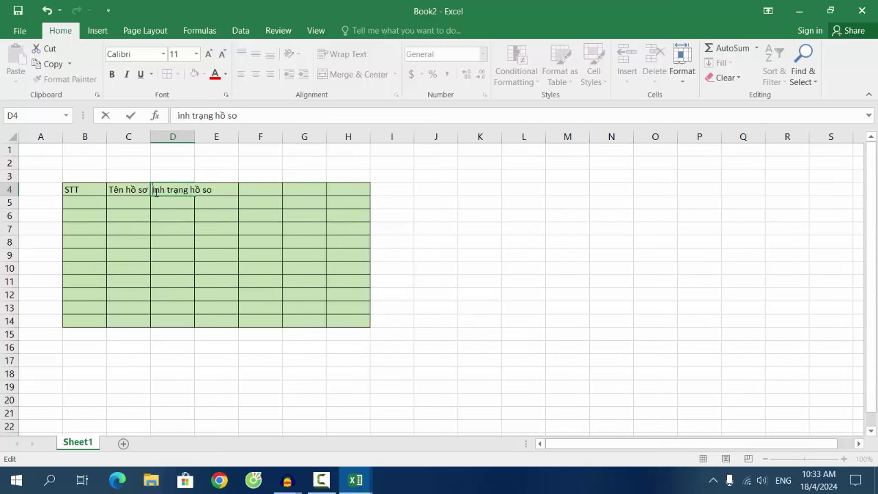
type("T")
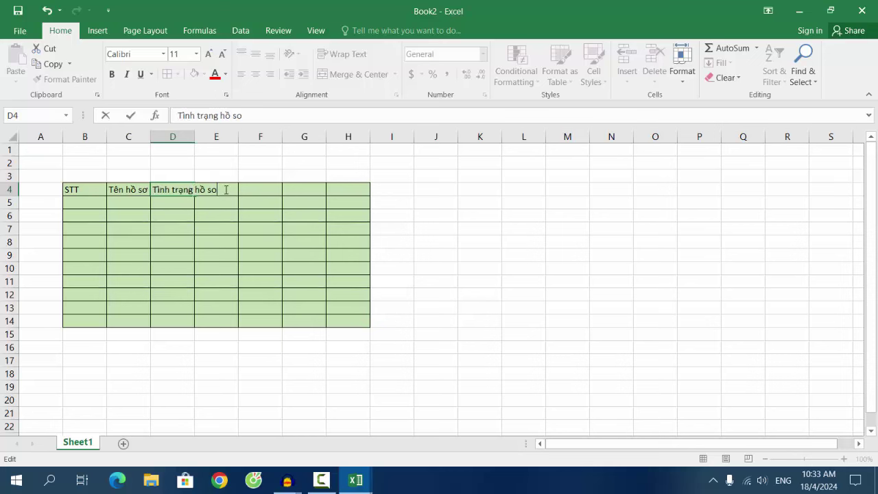
key("BackSpace")
type("ơ")
left_click(187, 241)
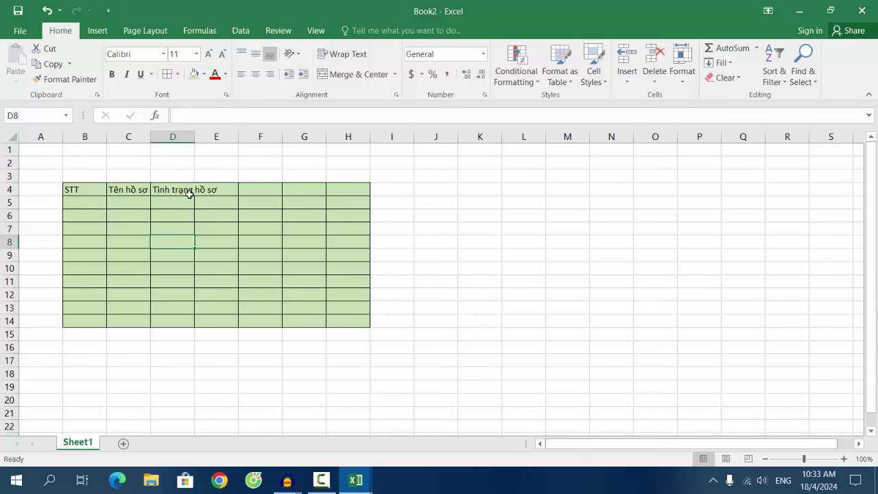
Widen column D to fit 'Tình trạng hồ sơ', and slightly widen columns C and E.
left_click_drag(195, 137, 194, 137)
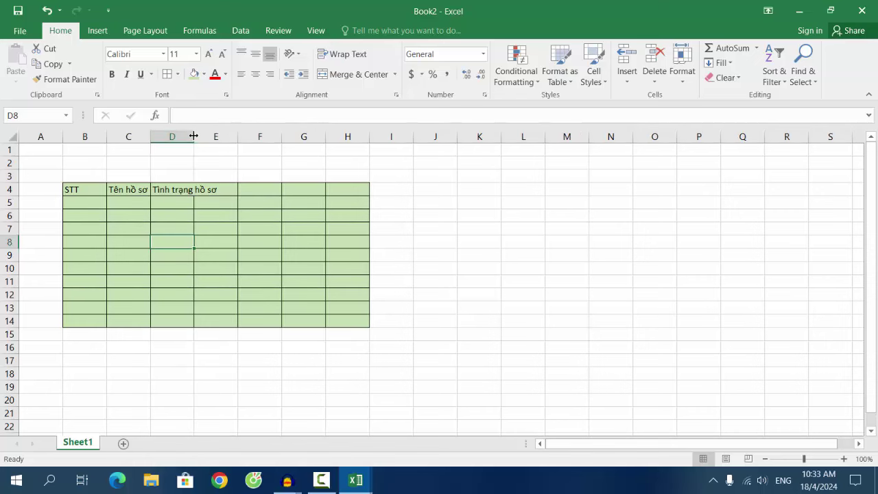
left_click_drag(194, 137, 221, 140)
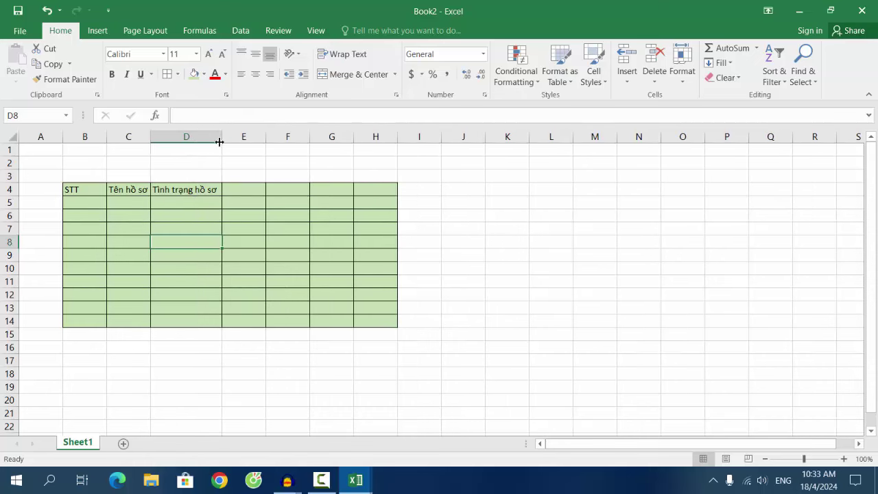
left_click(189, 202)
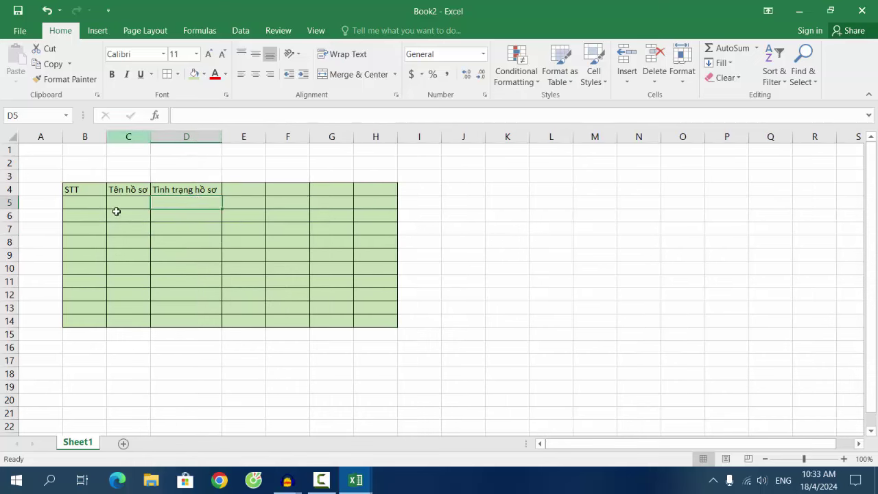
left_click_drag(151, 136, 154, 137)
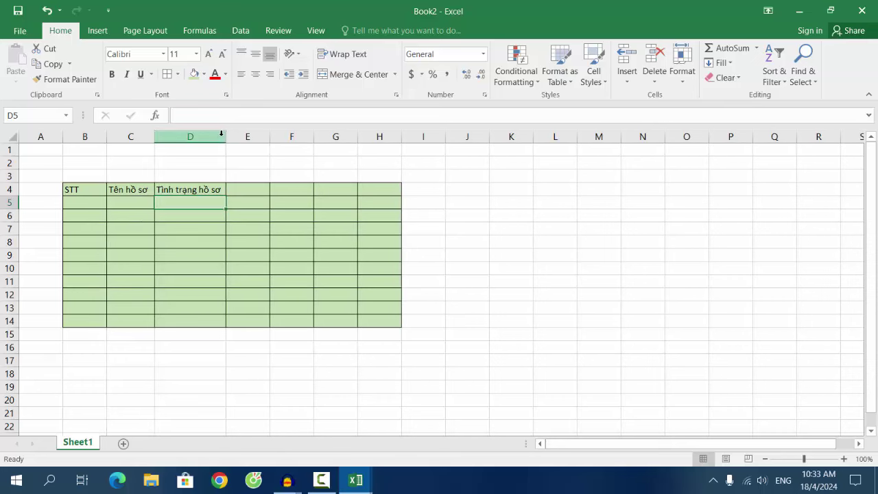
left_click(263, 187)
left_click_drag(233, 140, 279, 137)
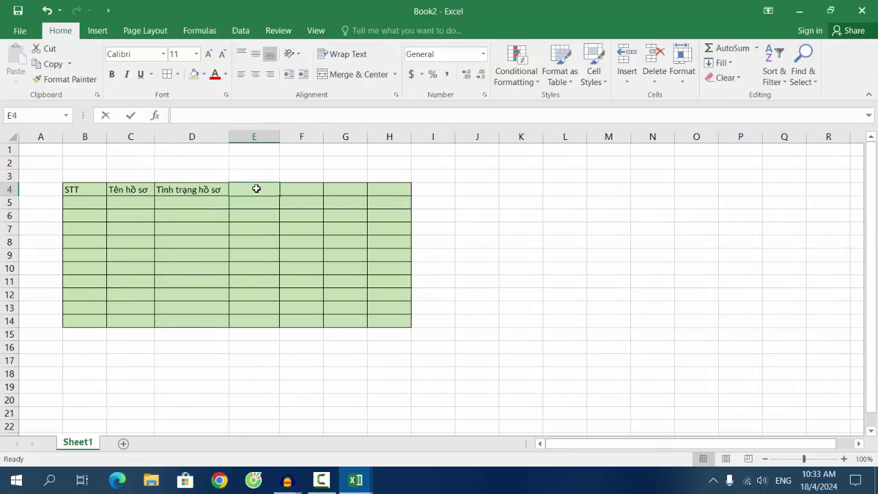
Enter 'Ghi chú' in E4 and nudge columns C and D wider so headers fit.
type("Ghi chú")
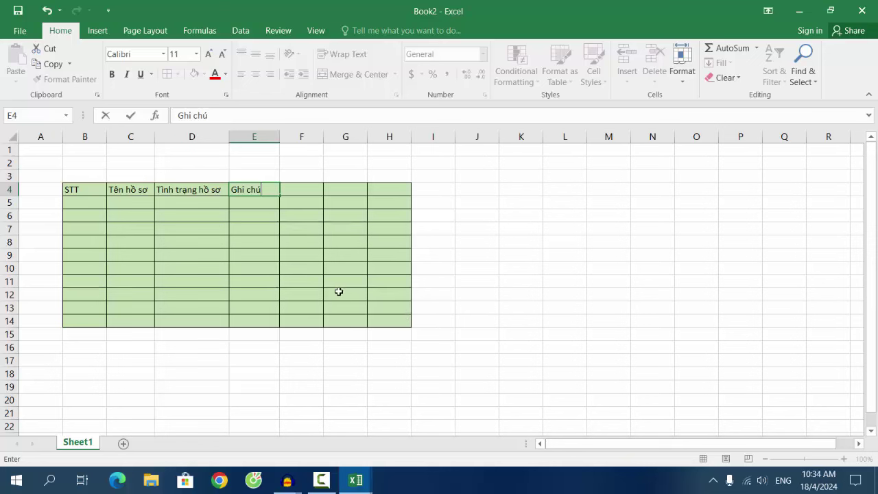
left_click(157, 136)
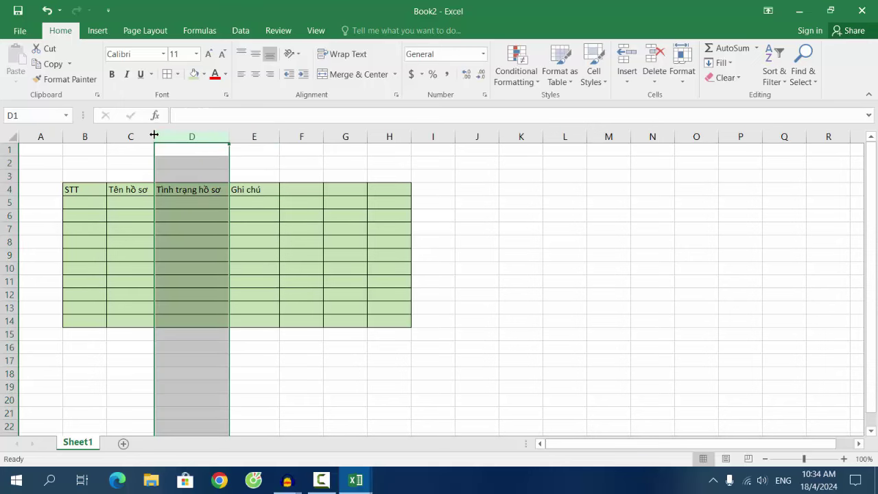
left_click_drag(154, 135, 158, 135)
left_click_drag(233, 137, 237, 139)
left_click(279, 190)
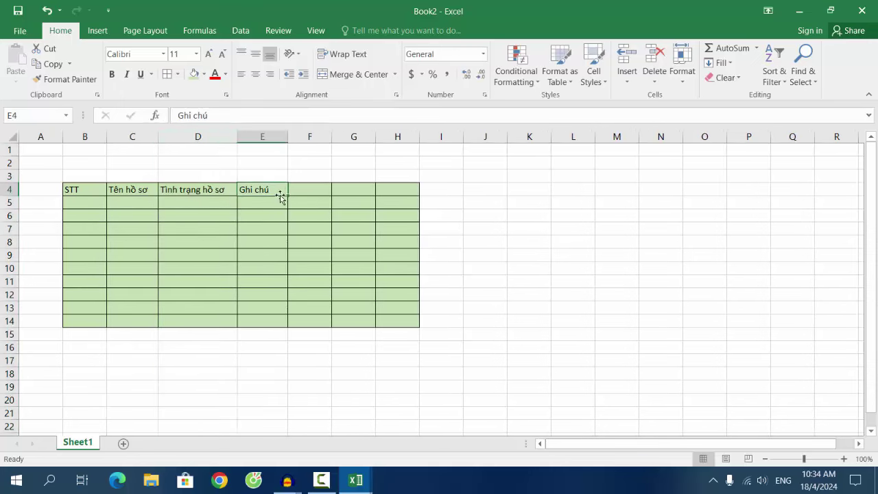
Enter 1 in B5, then reselect it and grab its fill handle.
left_click(75, 204)
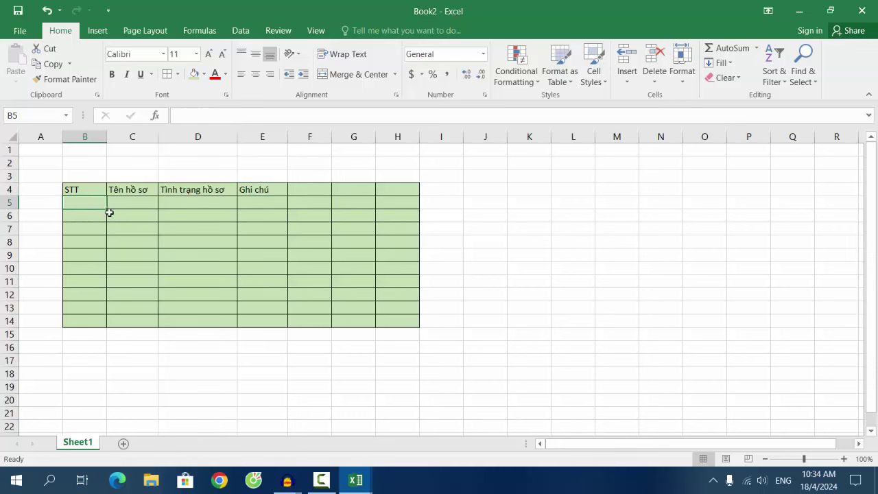
type("1")
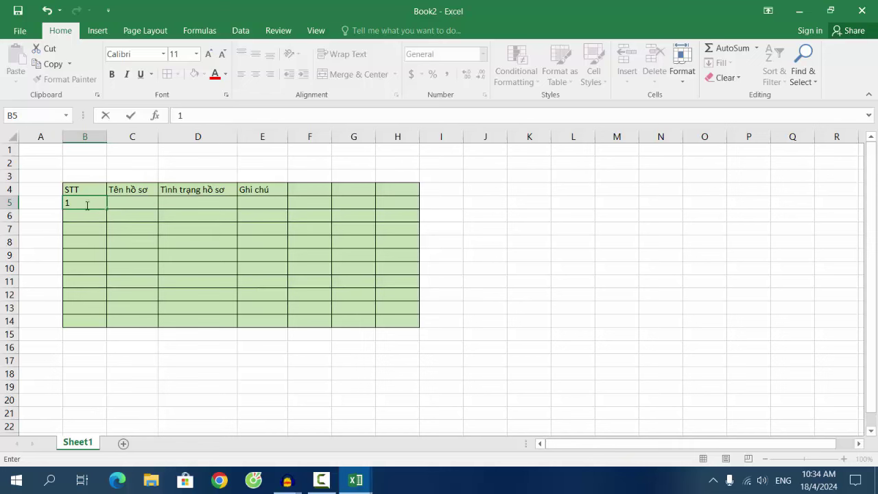
left_click(118, 215)
left_click(88, 204)
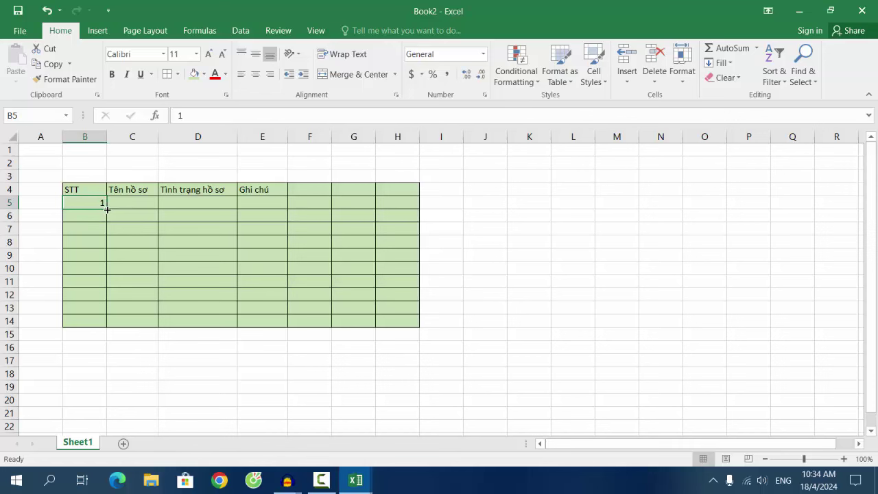
left_click_drag(107, 209, 107, 209)
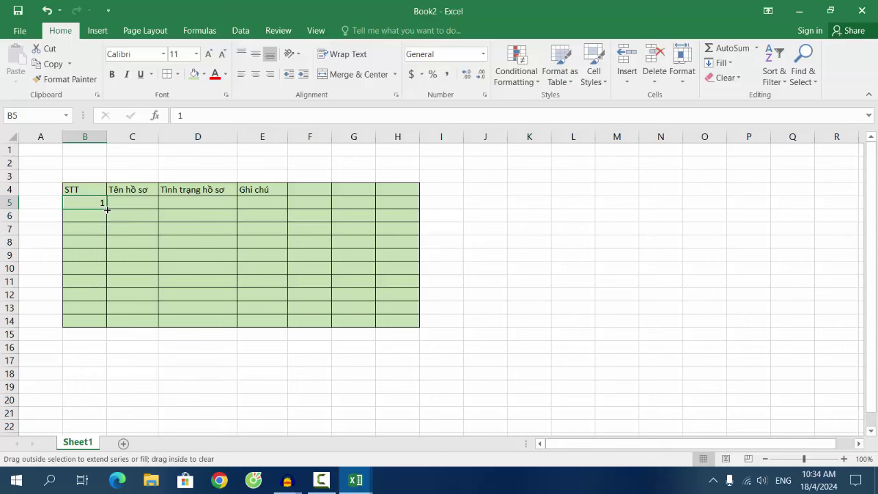
Launch the On-Screen Keyboard, toggle Ctrl, minimize it, and restore the Excel workbook.
left_click(801, 11)
double_click(88, 401)
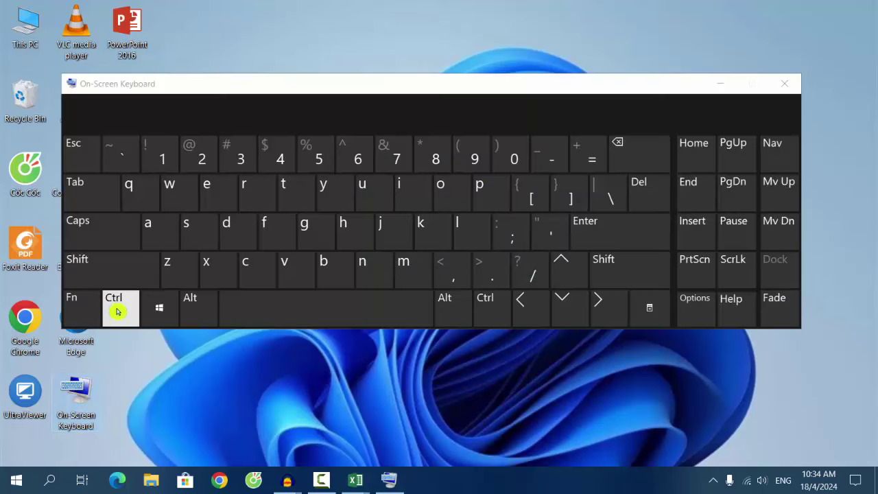
left_click(118, 310)
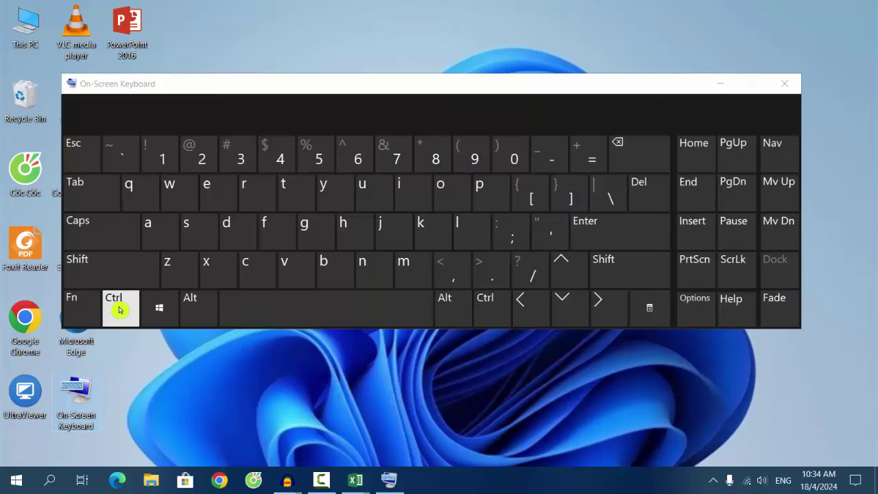
left_click(176, 307)
left_click(720, 83)
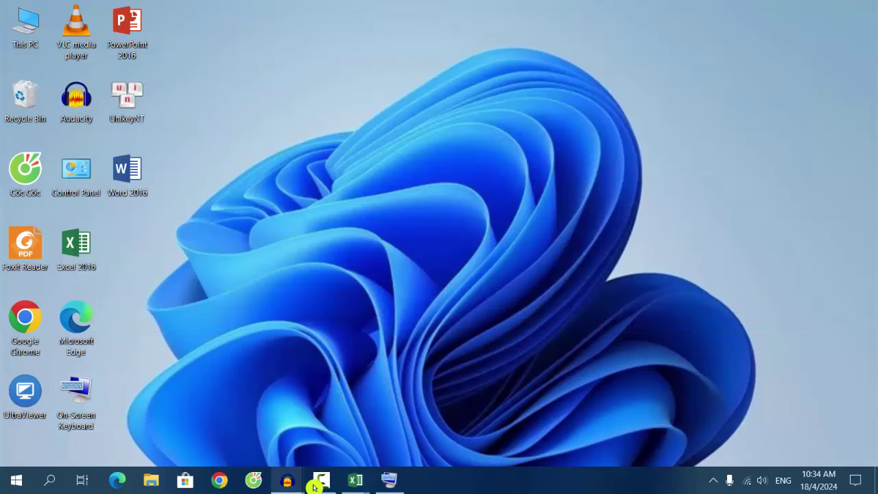
mouse_move(355, 480)
left_click(384, 421)
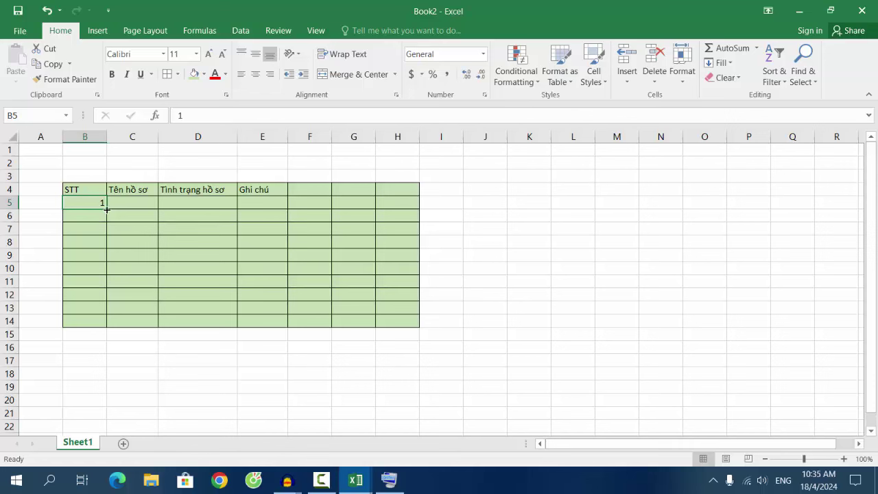
Fill B5:B14 with 1 to 10, centre those numbers and the row 4 headers, and widen column C.
left_click_drag(107, 209, 108, 323)
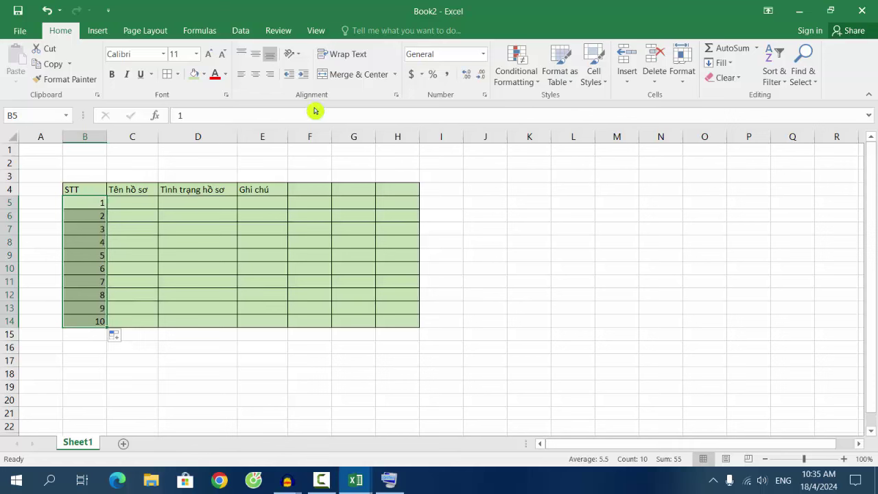
left_click(261, 78)
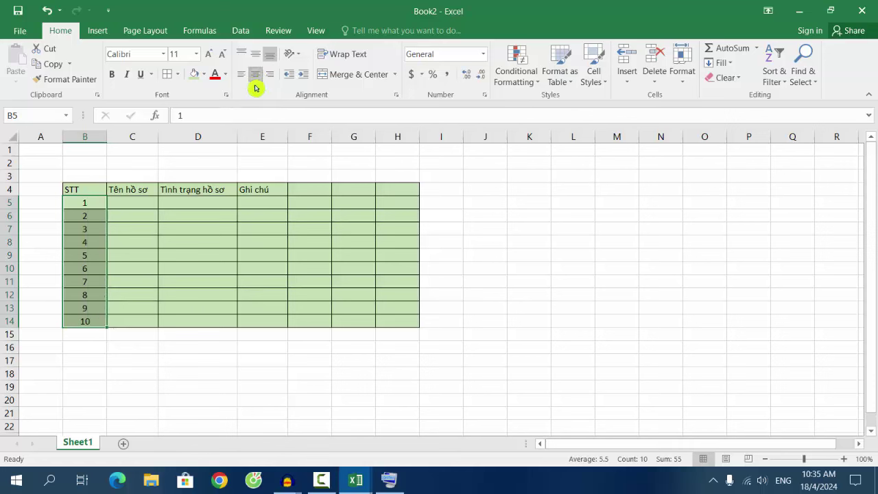
left_click(74, 189)
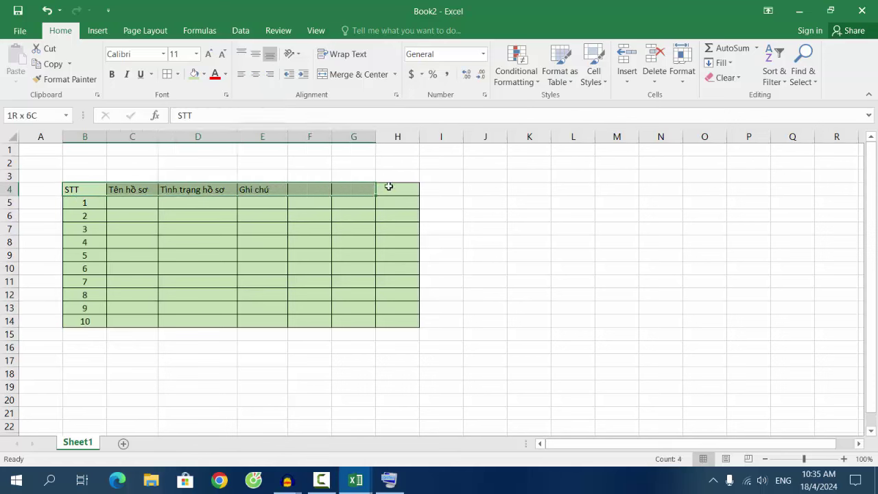
left_click_drag(74, 189, 397, 189)
left_click(265, 78)
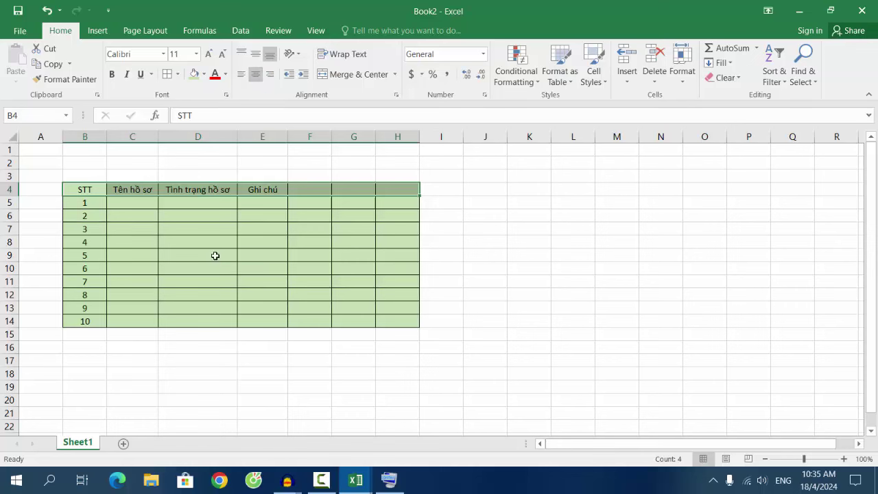
left_click(199, 240)
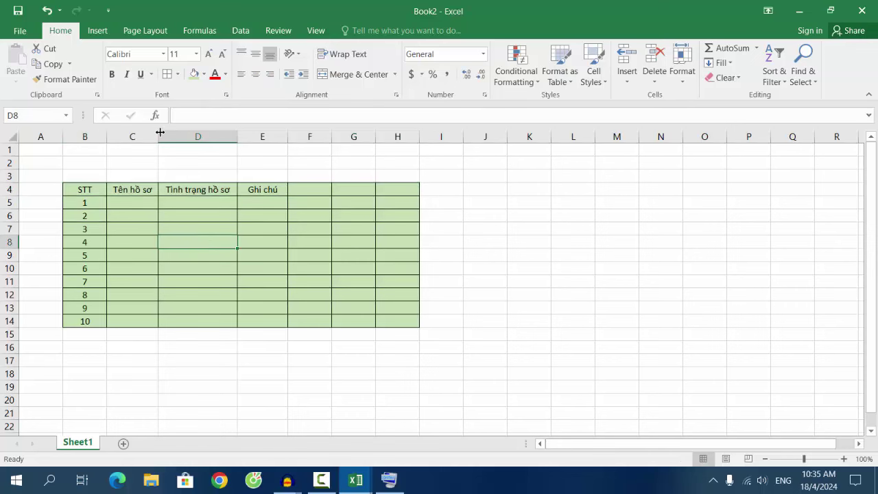
left_click_drag(159, 132, 166, 132)
Type 'Bằng TN' into C5, correcting the typos along the way.
left_click(130, 202)
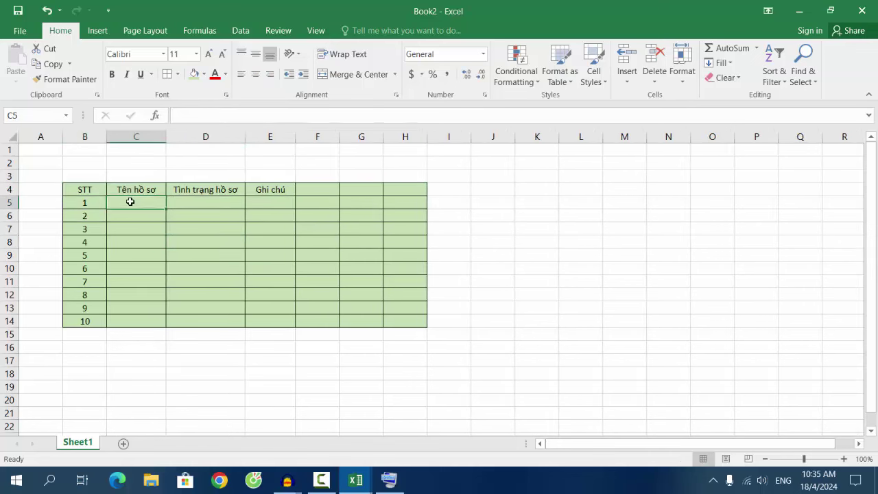
double_click(130, 201)
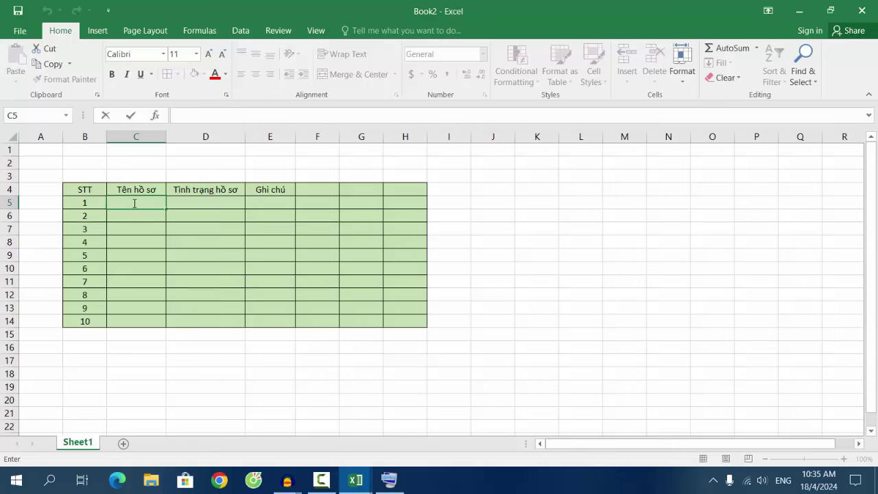
type("Babgf")
key("BackSpace")
key("BackSpace")
key("BackSpace")
type("abf")
key("BackSpace")
type("b")
key("BackSpace")
key("BackSpace")
key("BackSpace")
key("BackSpace")
key("BackSpace")
type("ă")
type("bf")
key("BackSpace")
key("BackSpace")
key("BackSpace")
type("ng T")
type("N")
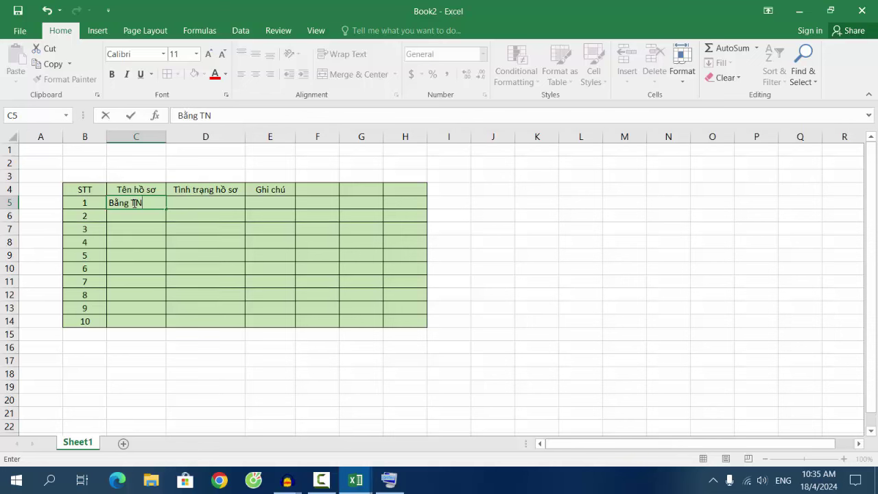
key("Return")
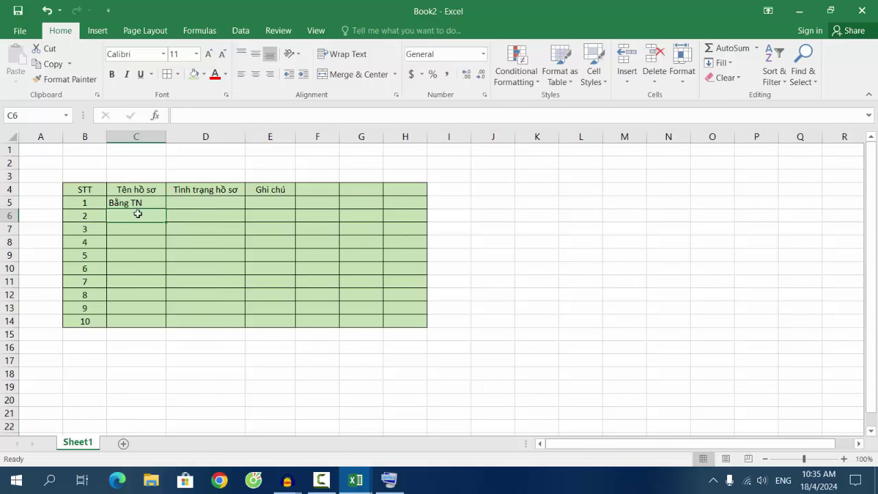
Enter 'Bằng điểm' in C6 and 'Chứng chỉ Tin B' in C7.
type("Ba")
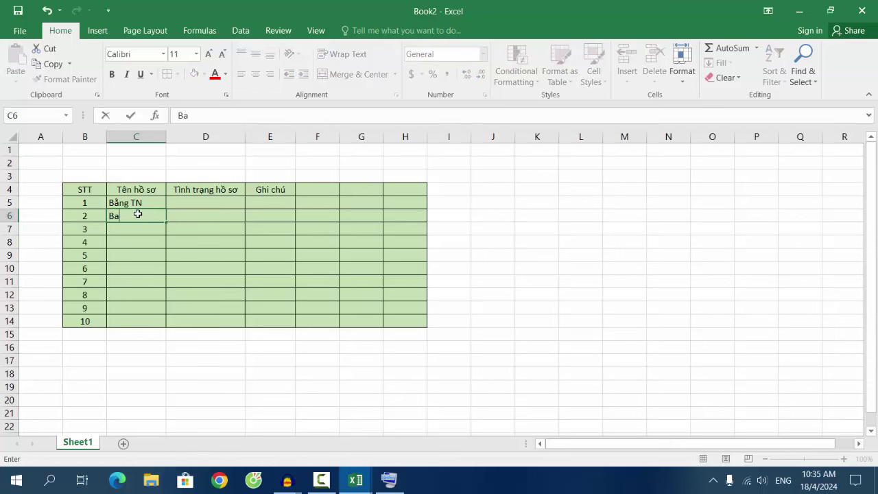
type("ng đi")
type("ểm")
key("Return")
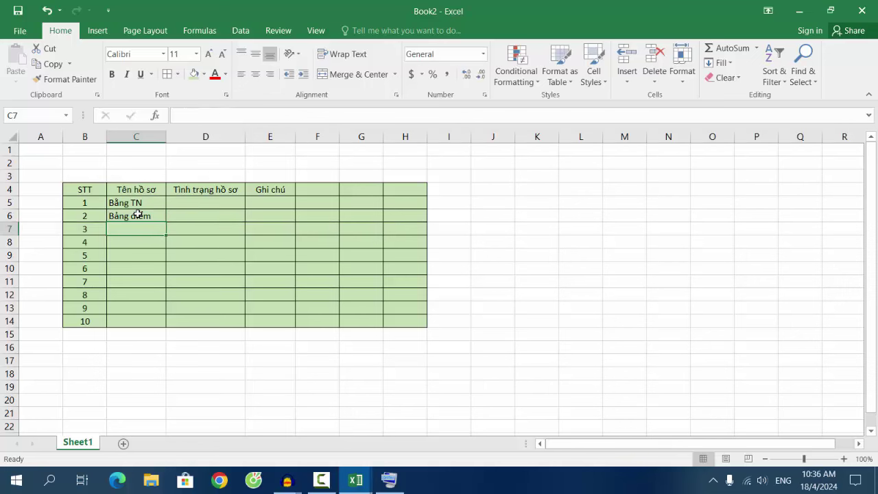
type("Chu")
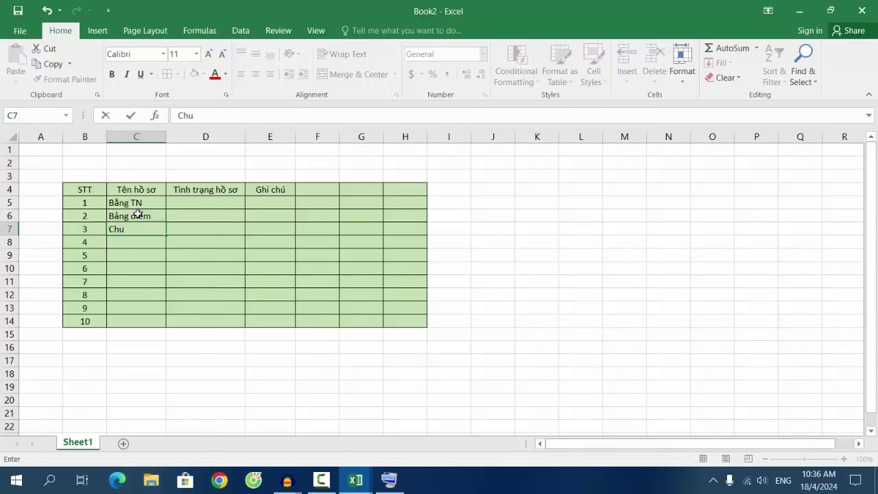
type("ưng")
type("chỉ")
type("T")
type("in")
type("B")
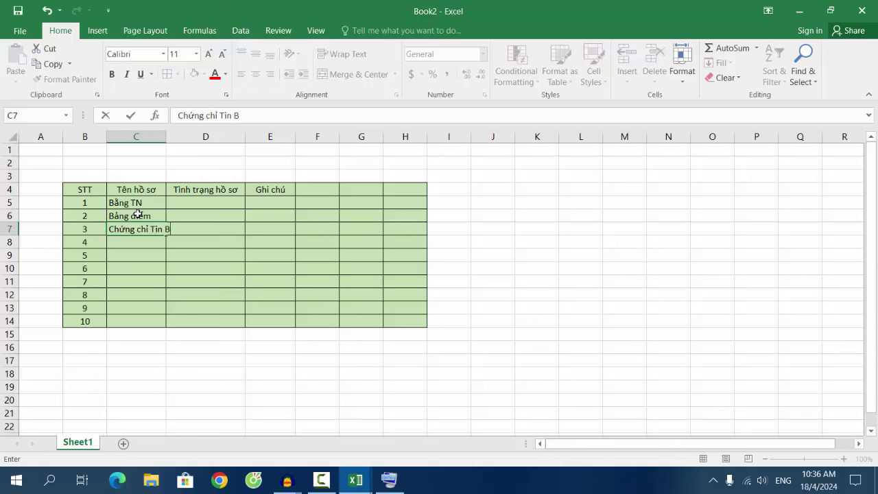
left_click(181, 254)
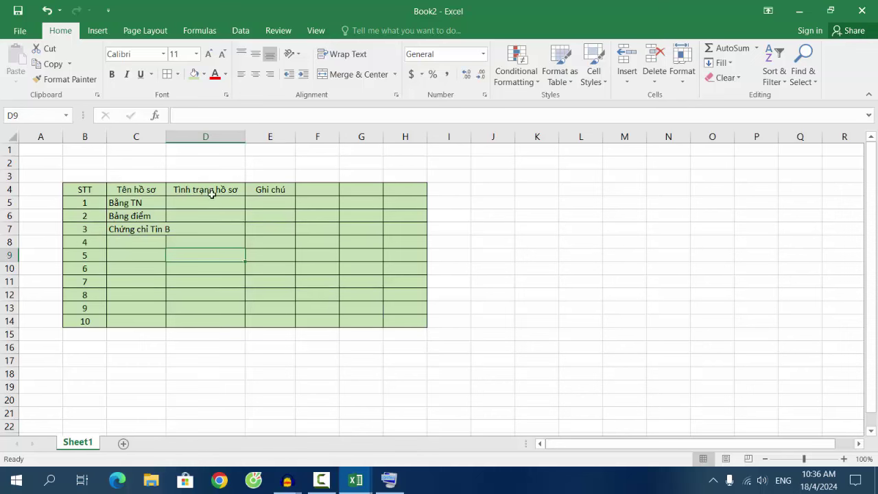
Widen column C further and enter Chứng chỉ NN B in C8.
left_click_drag(166, 136, 173, 136)
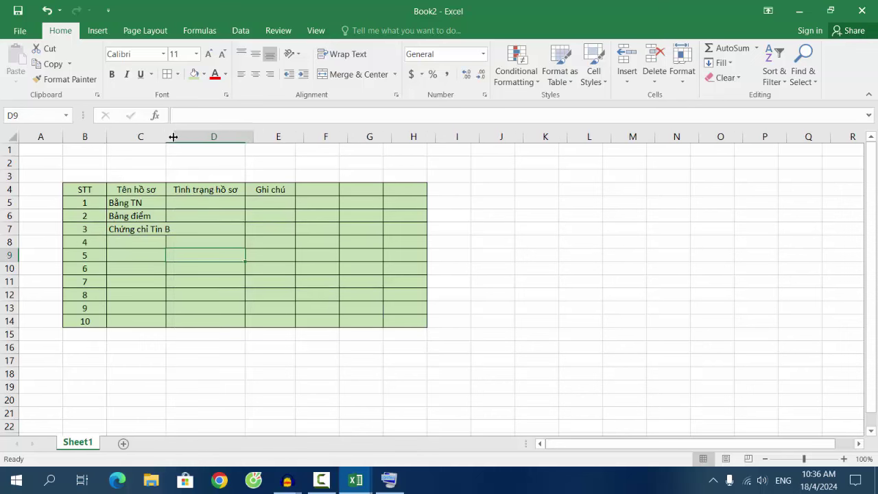
left_click(139, 244)
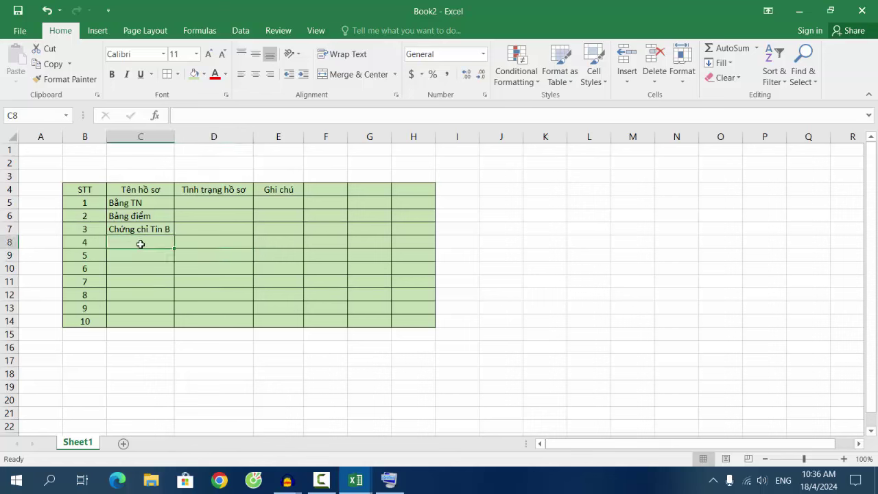
type("Chu")
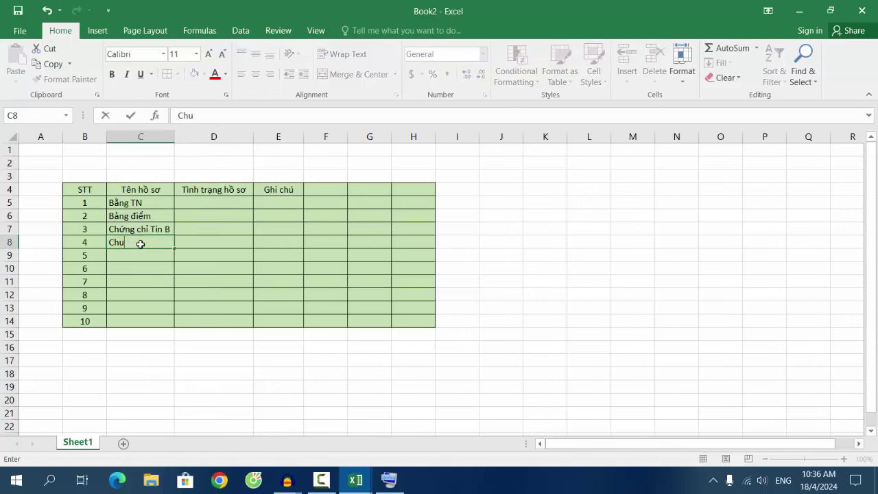
type("ng")
type("ws")
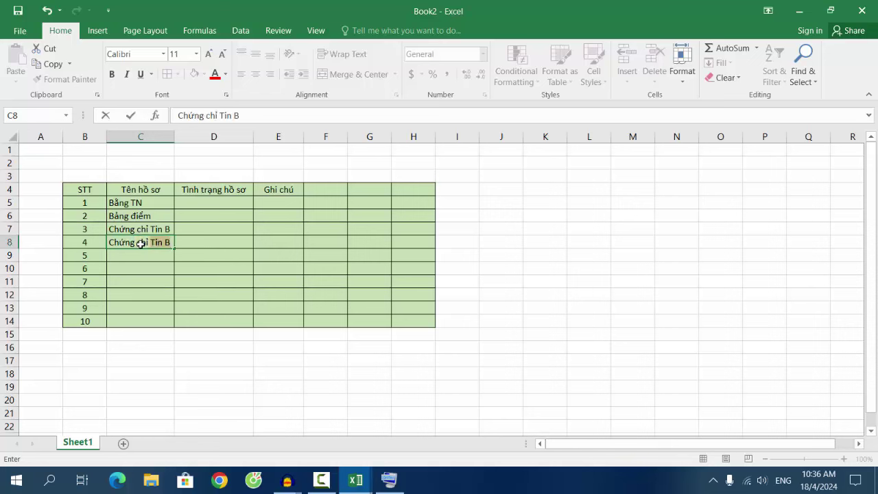
type("NN B")
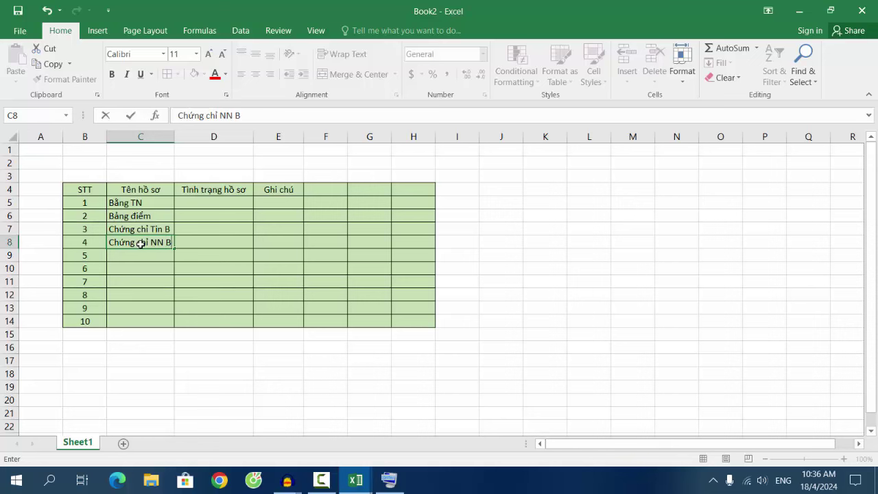
left_click(140, 259)
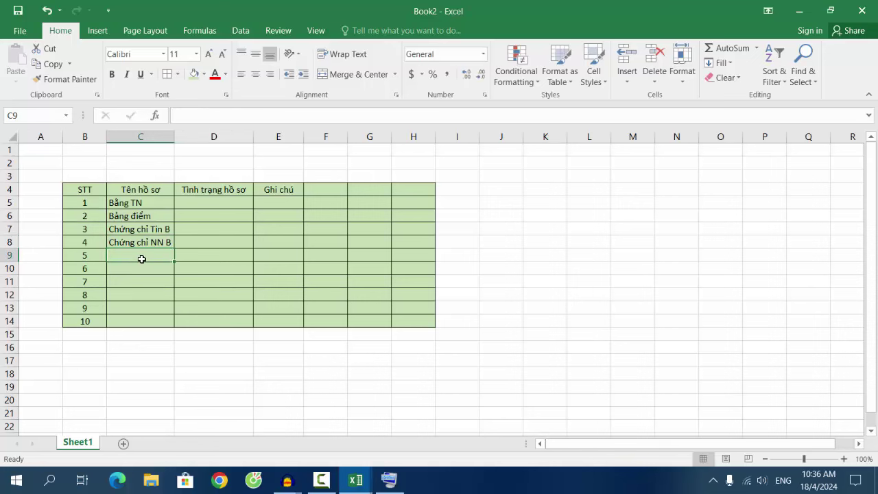
Enter Giấy khai sinh in C9 and begin typing Sơ yếu lí lịch in C10.
type("Gâiys")
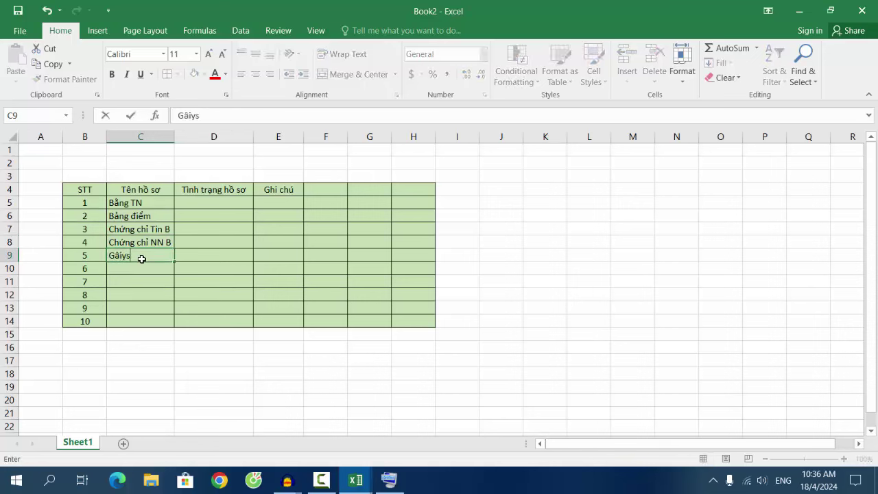
key("BackSpace")
key("BackSpace")
key("BackSpace")
key("BackSpace")
type("aays")
key("BackSpace")
key("BackSpace")
key("BackSpace")
key("BackSpace")
key("BackSpace")
type("aa")
key("BackSpace")
key("BackSpace")
key("BackSpace")
type("iây")
type(" khai si")
type("nh")
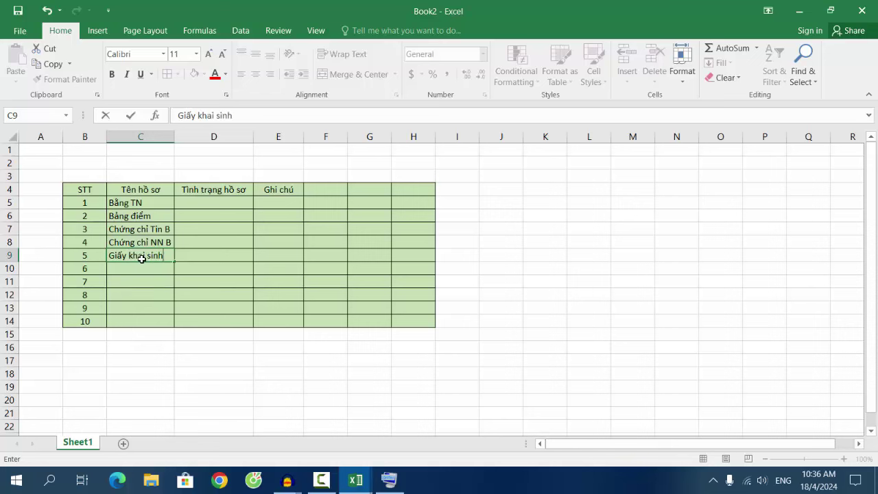
key("ctrl+Return")
key("Return")
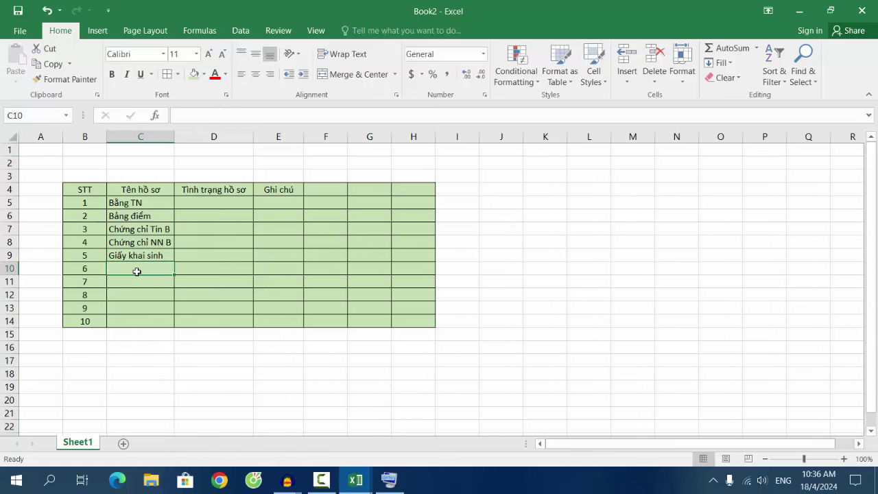
type("Sơ")
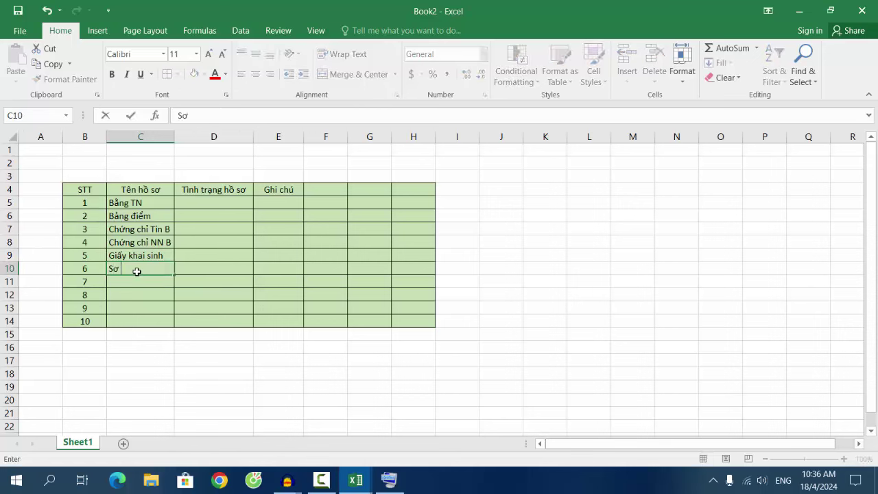
type(" ye")
type(" livc")
Confirm Sơ yếu lí lịch in C10 and select the extra rows B11:H14.
left_click(167, 334)
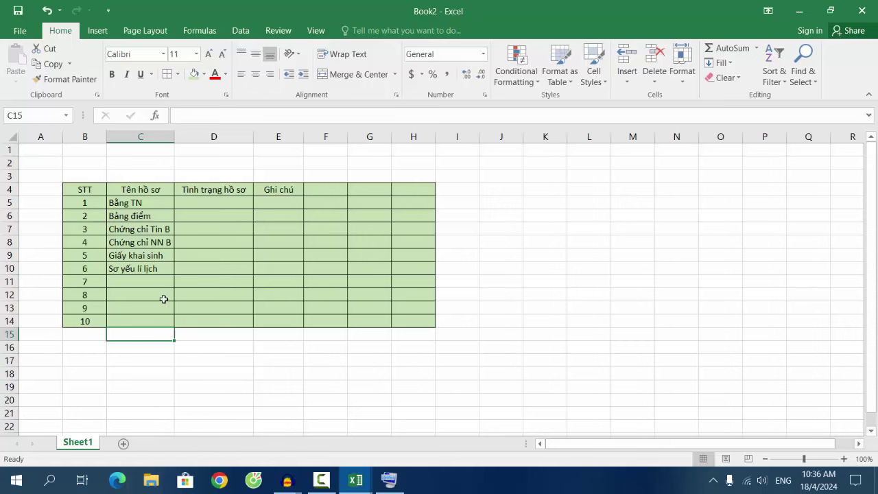
left_click(150, 263)
left_click(152, 199)
left_click(132, 290)
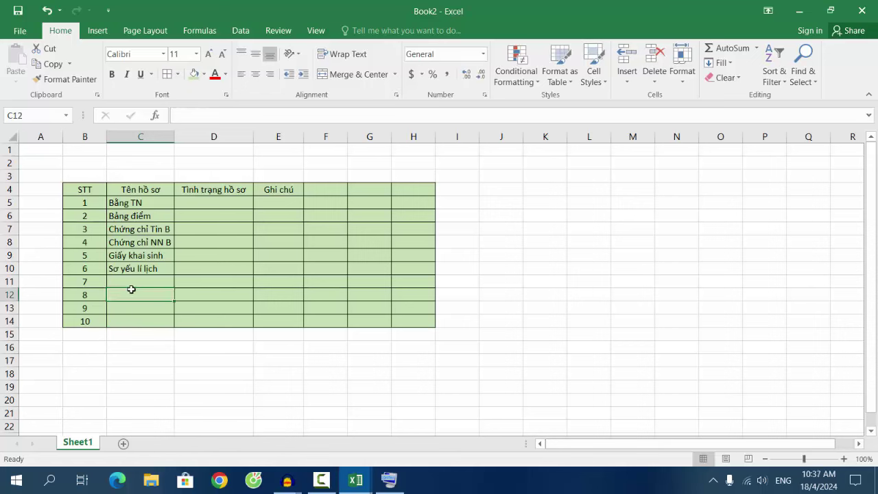
left_click(133, 282)
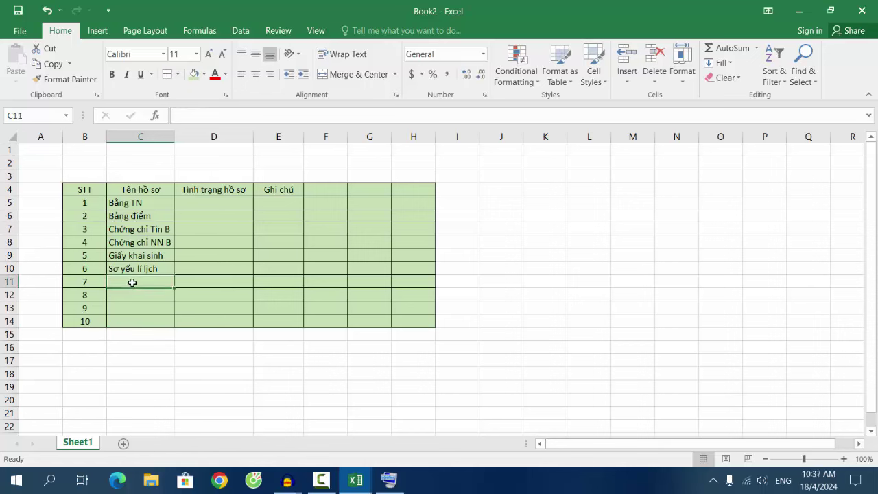
left_click(82, 283)
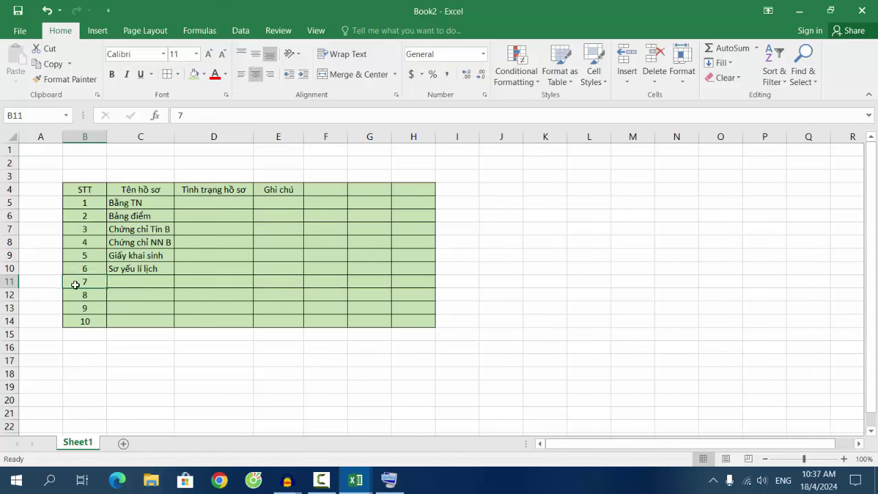
left_click(87, 321)
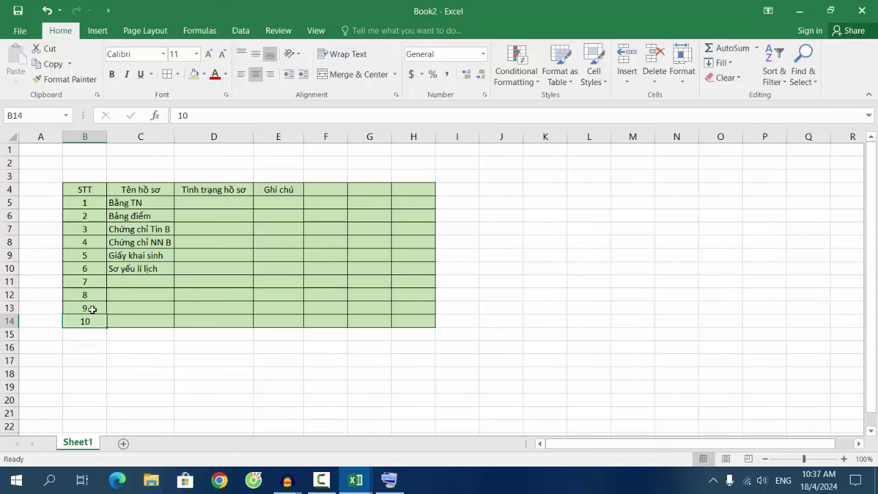
left_click(150, 286)
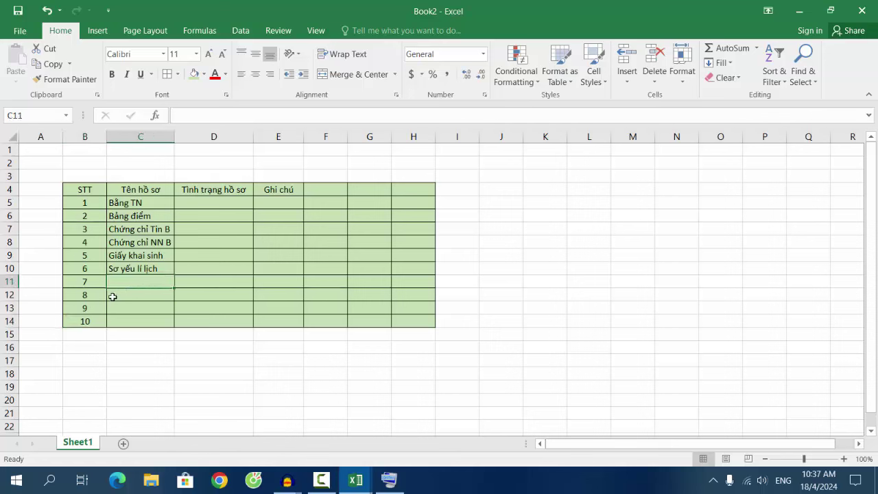
left_click_drag(76, 281, 404, 284)
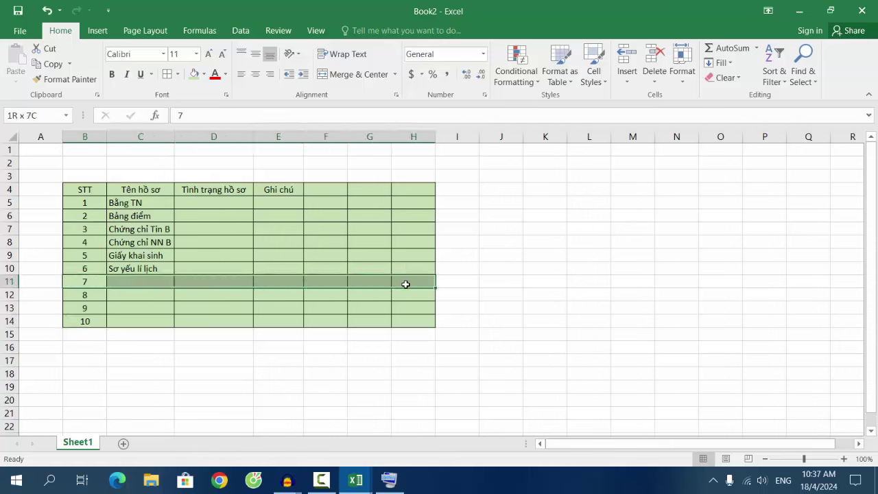
left_click(213, 281)
left_click(87, 283)
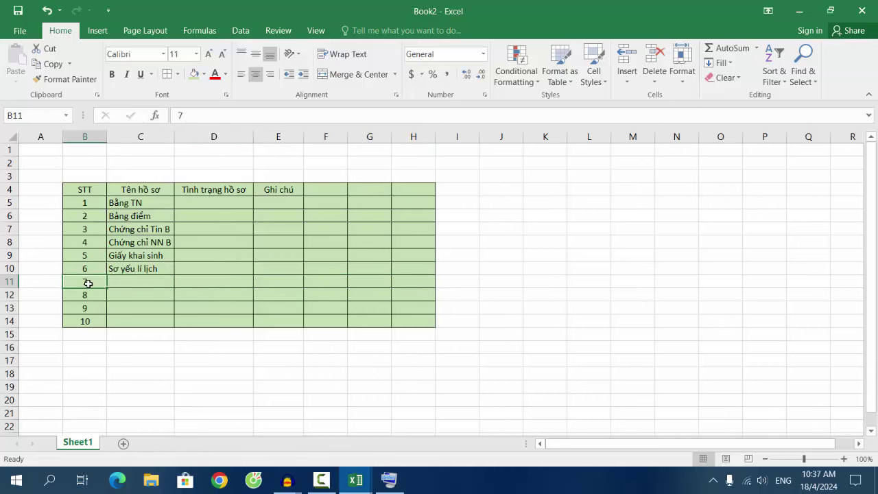
mouse_move(88, 284)
left_mouse_down()
mouse_move(408, 295)
mouse_move(408, 321)
left_mouse_up()
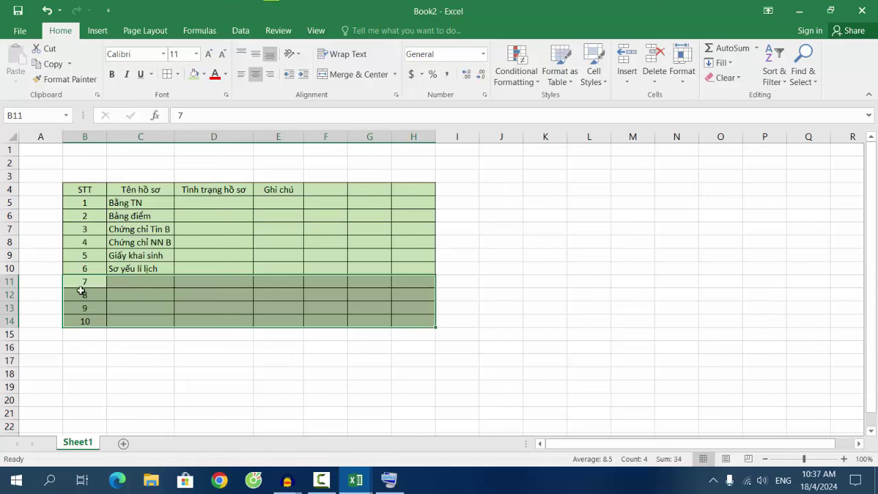
Delete cells B11:H14 with Shift cells left, removing records 7 to 10.
right_click(208, 284)
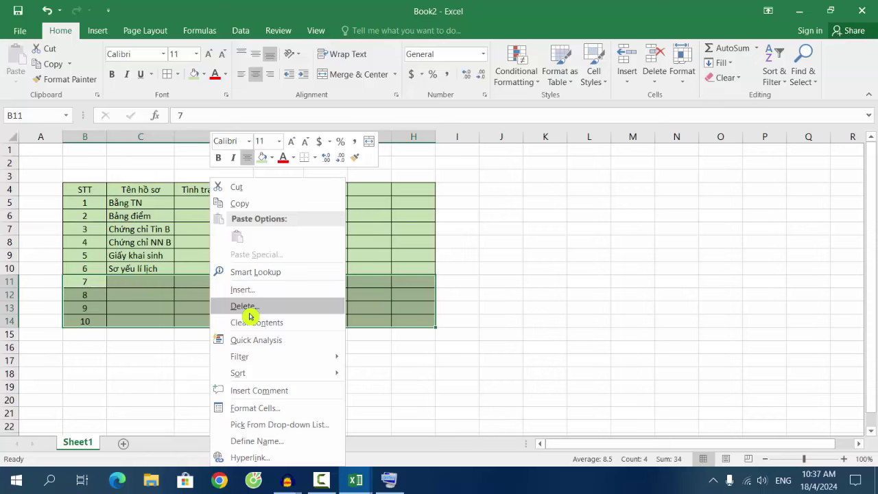
left_click(250, 314)
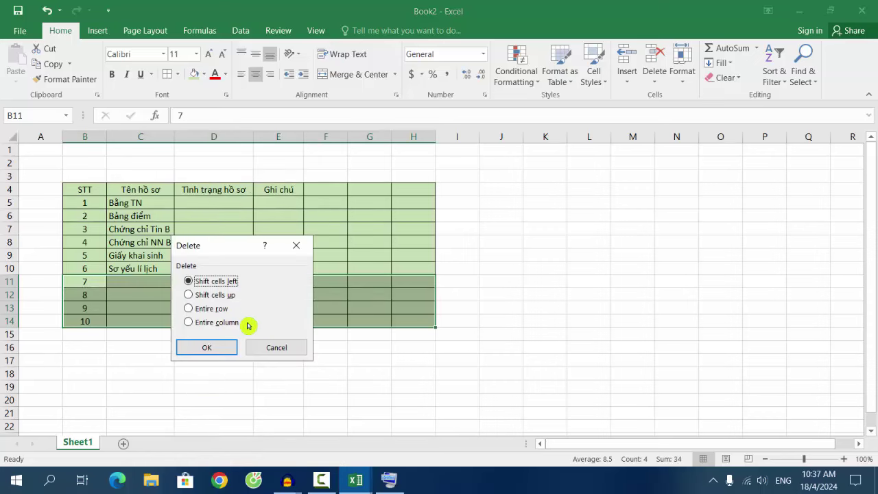
left_click(218, 355)
left_click(205, 347)
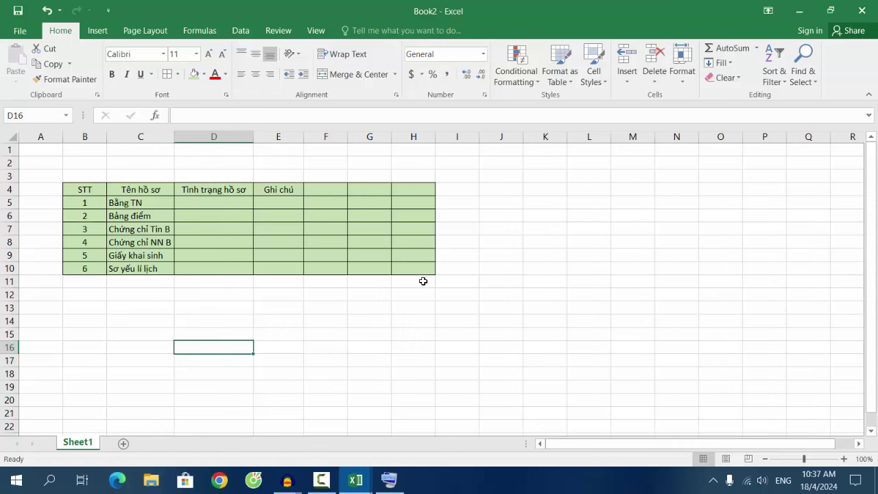
left_click(217, 205)
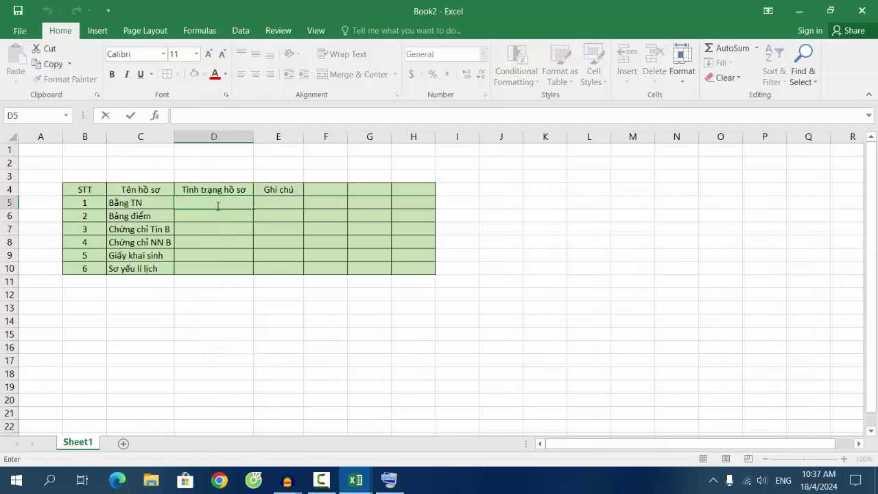
Enter Phô tô công chứng in D5 and widen column D to fit it.
type("Phô ")
type("tô")
type(" công chư")
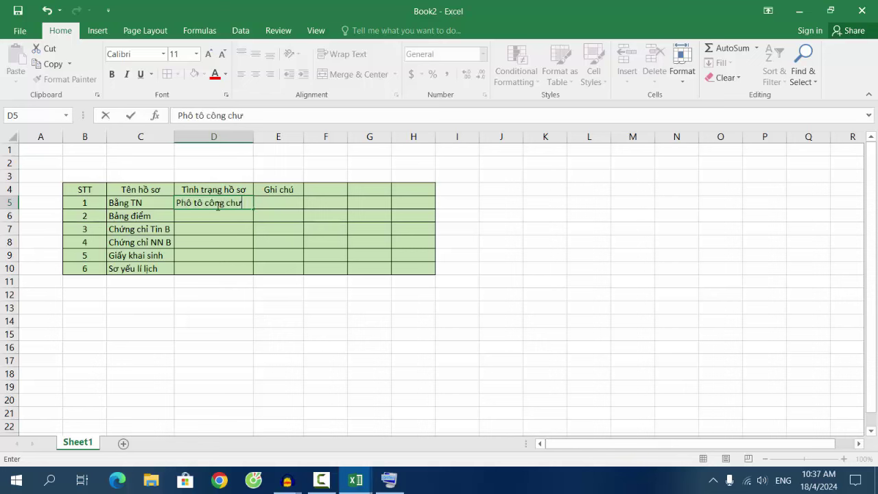
type("ngs")
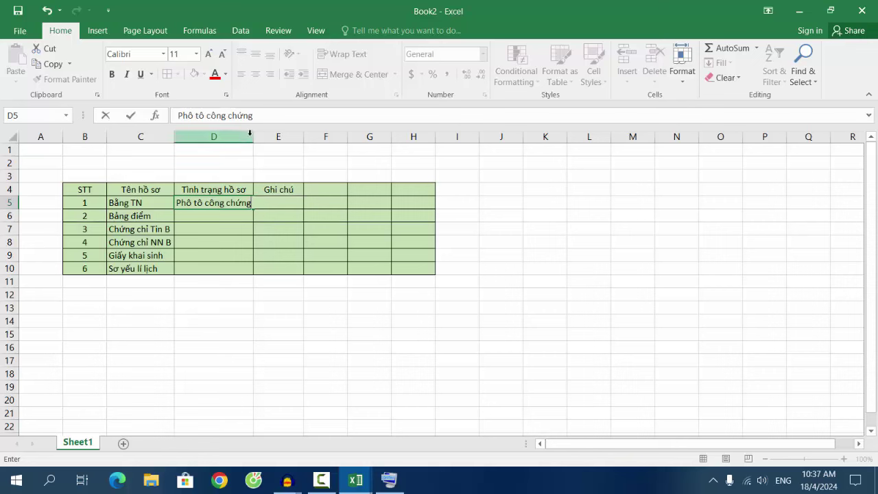
left_click(255, 129)
left_click_drag(253, 135, 255, 136)
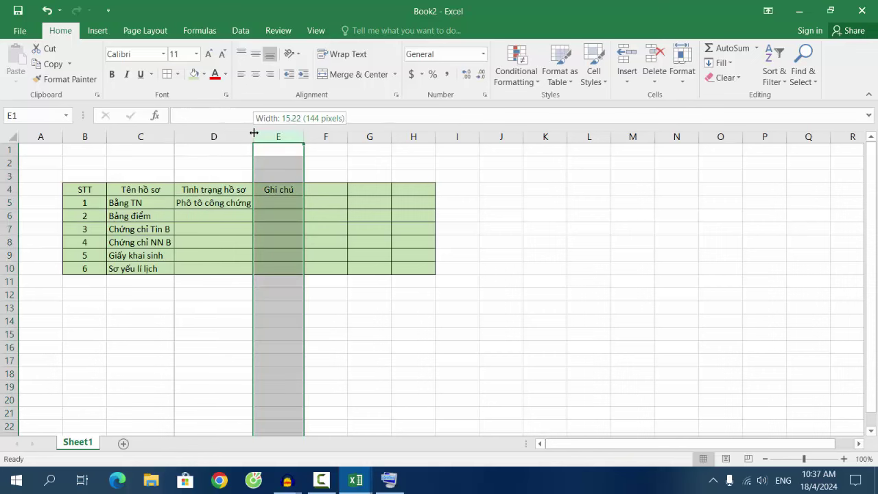
Rename header E4 to Nội dung and put Ghi chú in F4.
left_click(289, 189)
double_click(302, 192)
key("BackSpace")
key("BackSpace")
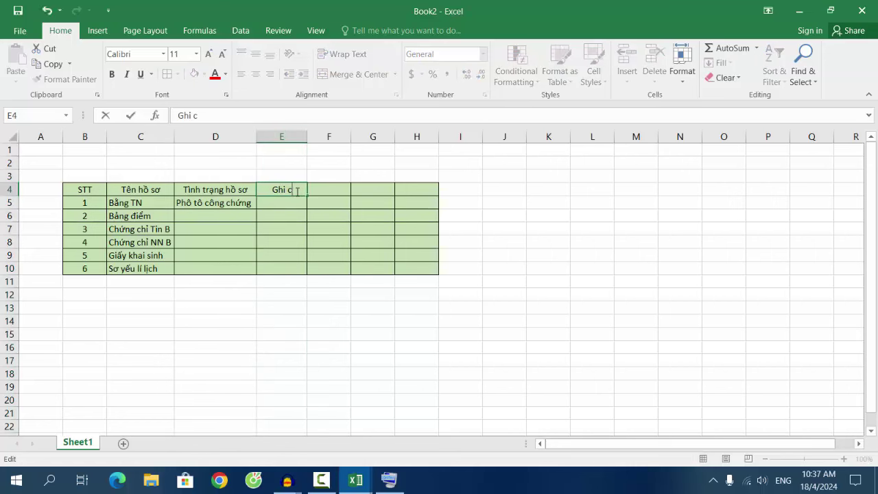
key("BackSpace")
key("BackSpace")
key("BackSpace")
key("BackSpace")
key("BackSpace")
type("ội dun")
type("g")
left_click(325, 198)
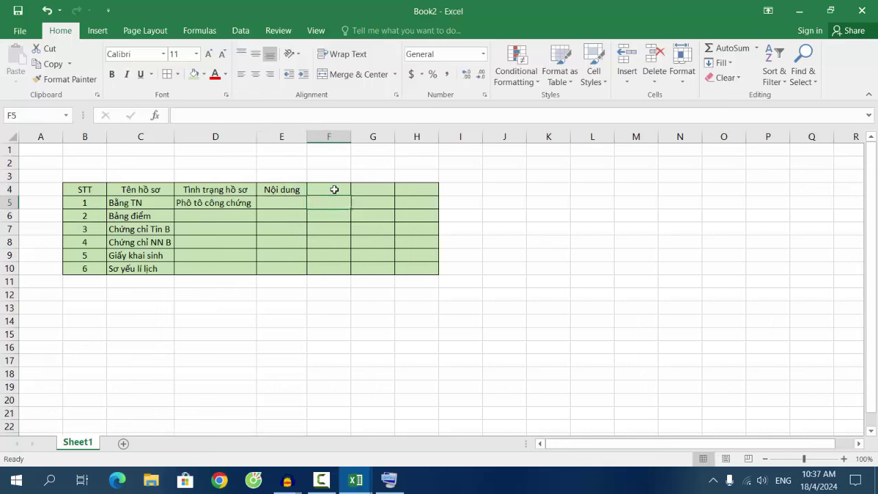
left_click(337, 190)
type("Ghi")
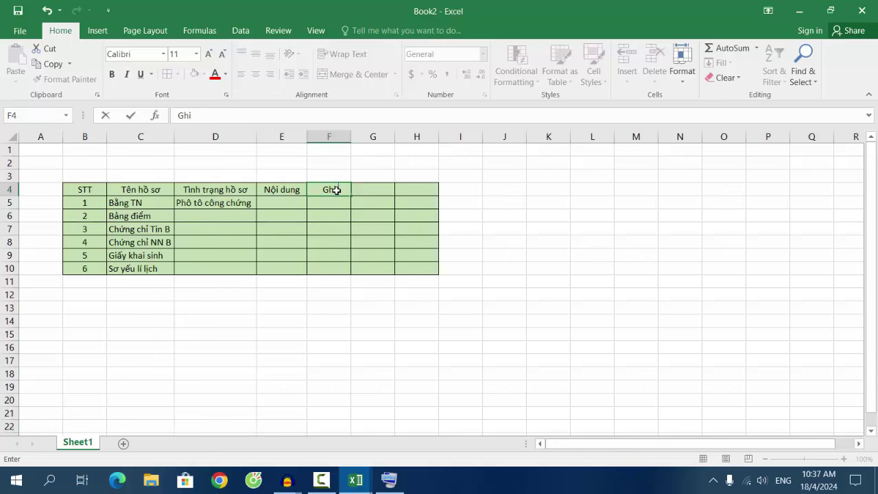
type(" chu")
left_click(352, 137)
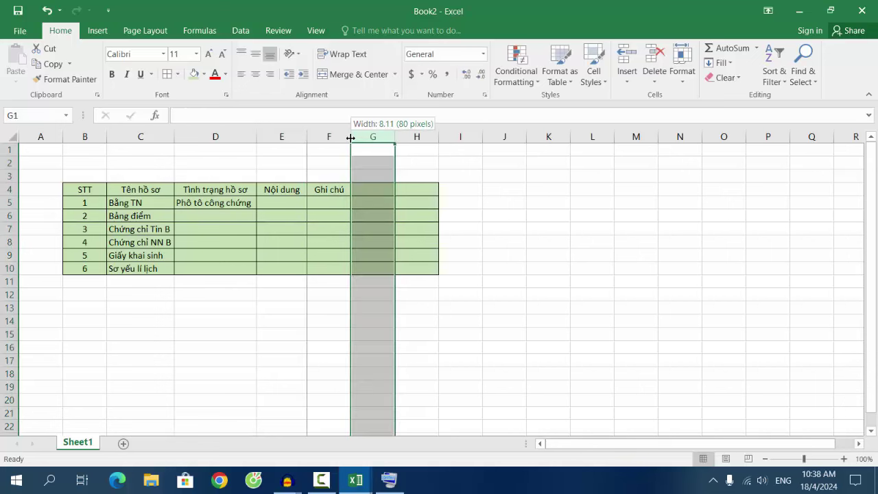
Widen column F and delete the empty cells G4:H10, shifting cells left.
left_click_drag(350, 137, 358, 137)
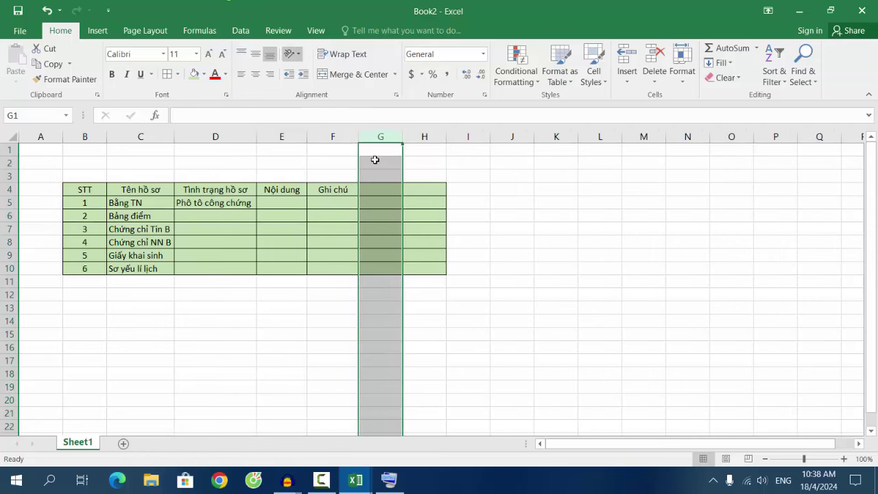
left_click(413, 221)
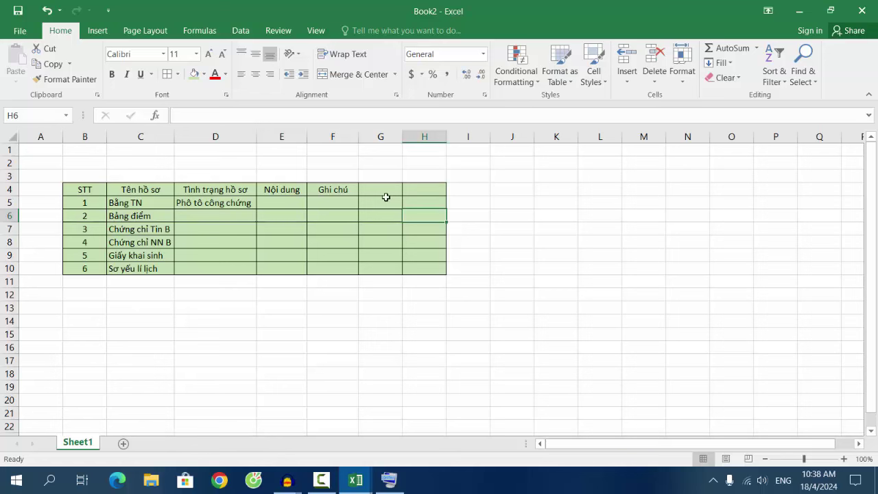
left_click(379, 191)
left_click_drag(383, 190, 434, 273)
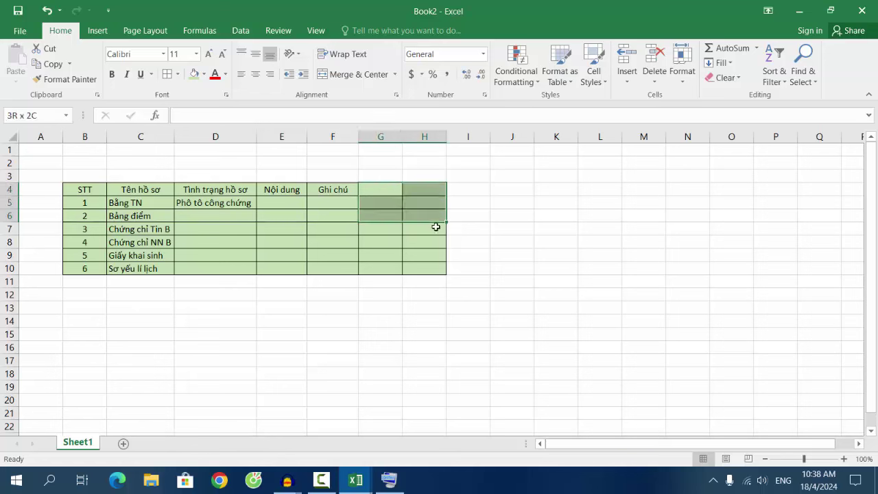
right_click(430, 190)
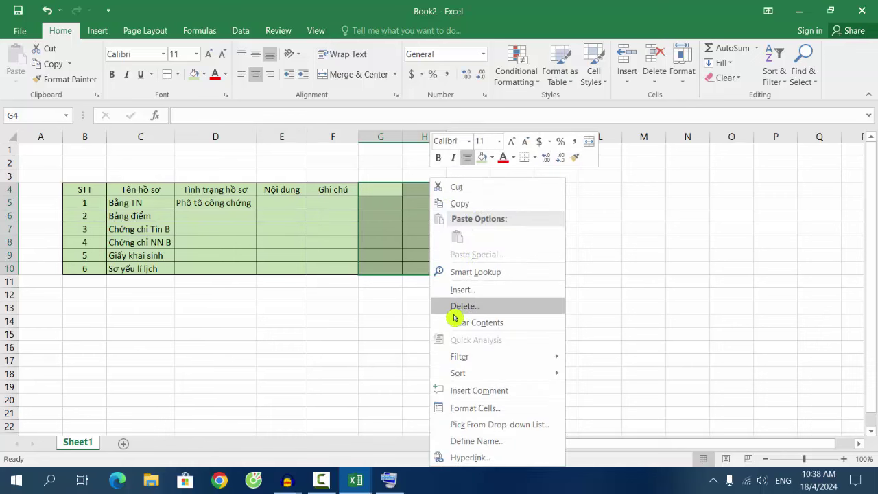
left_click(484, 309)
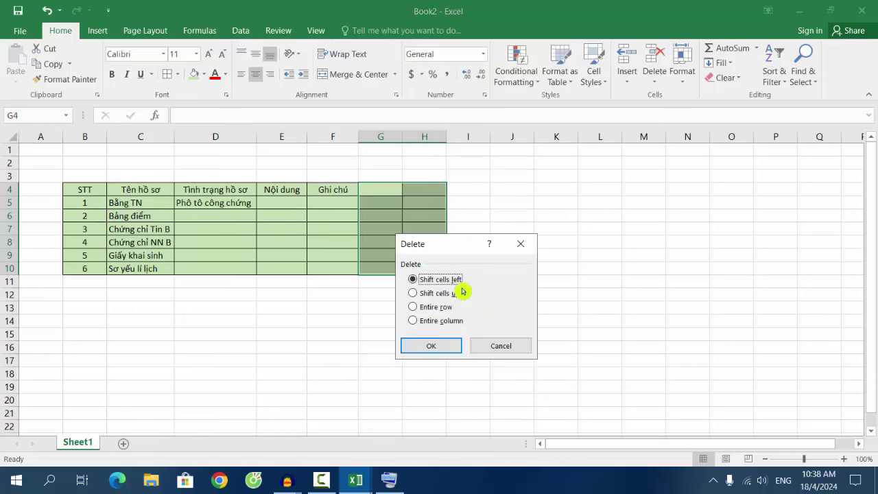
left_click(442, 348)
left_click(416, 334)
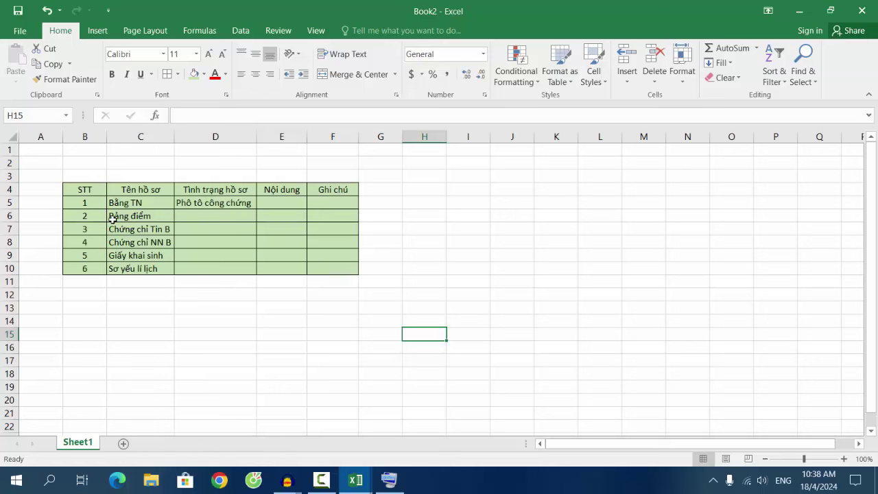
Set rows 4 to 10 of table B4:F10 to row height 18.
left_click(83, 186)
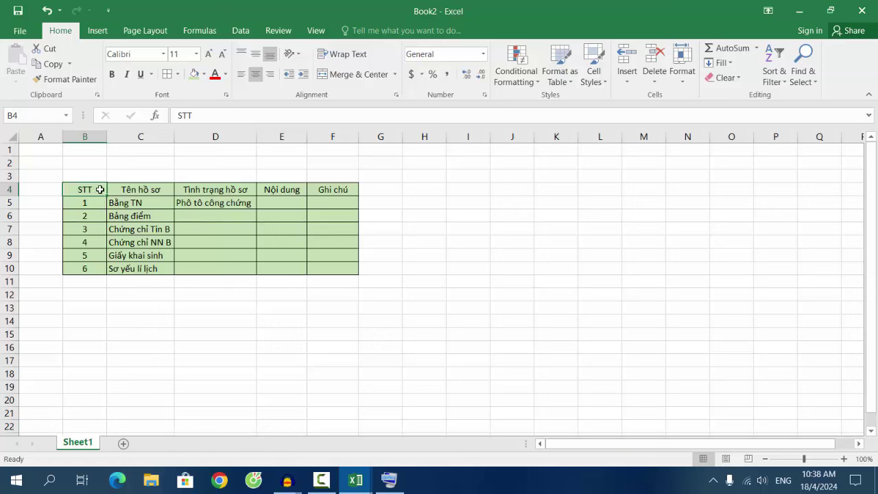
left_click_drag(100, 190, 332, 274)
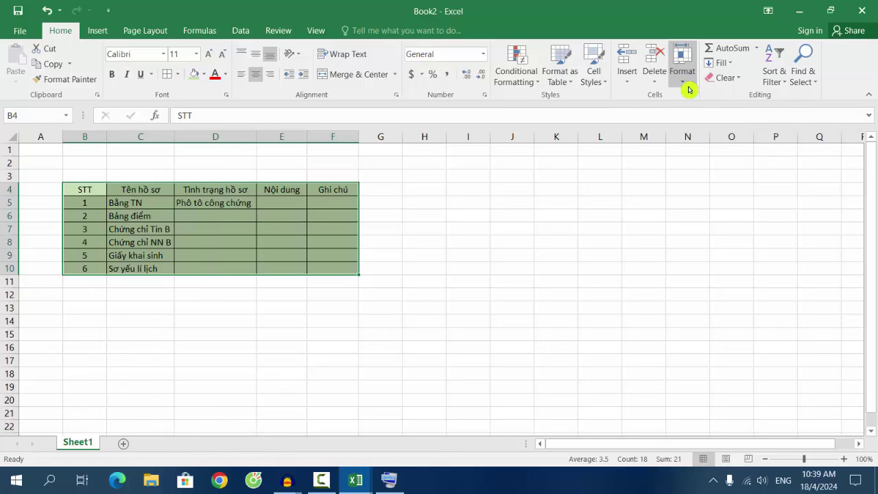
left_click(689, 89)
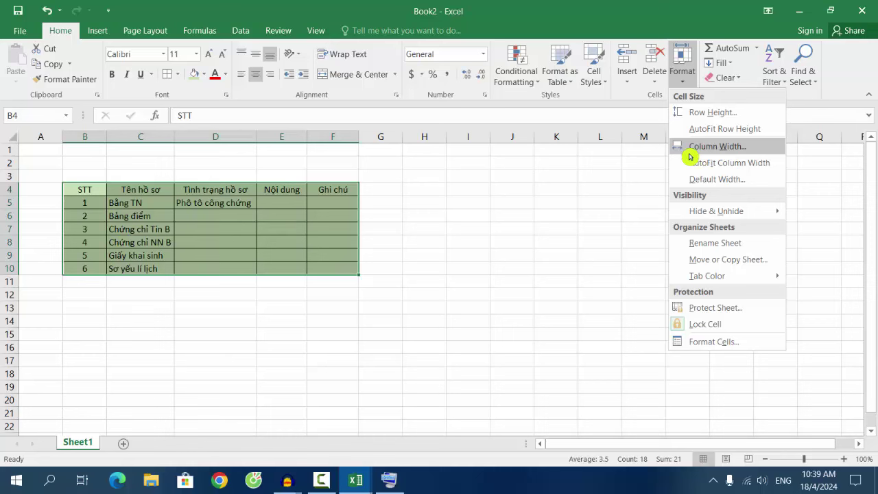
left_click(714, 117)
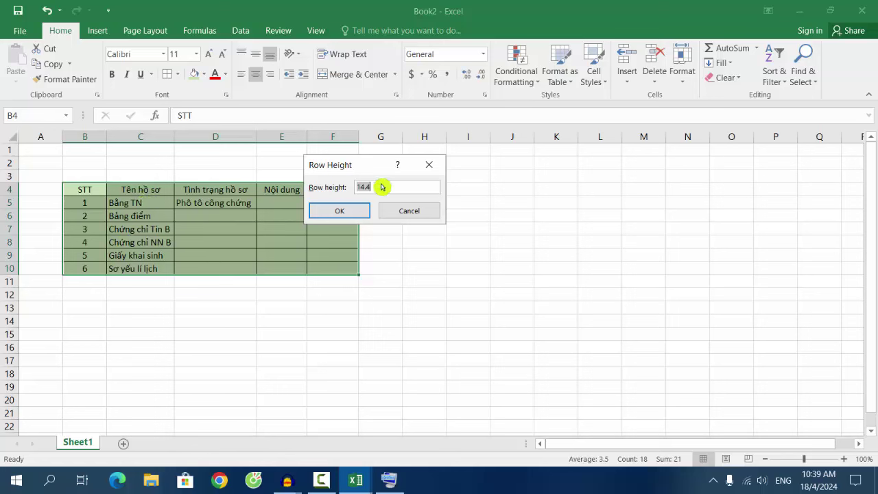
key("BackSpace")
left_click(351, 213)
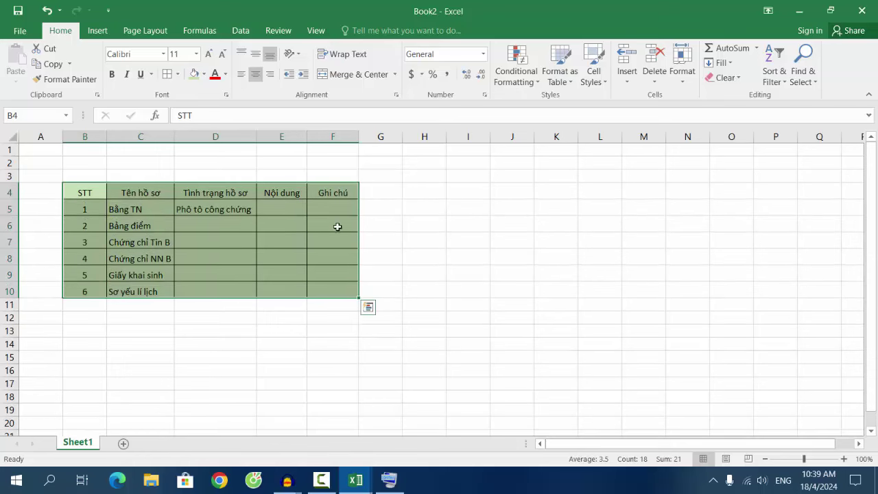
left_click(333, 288)
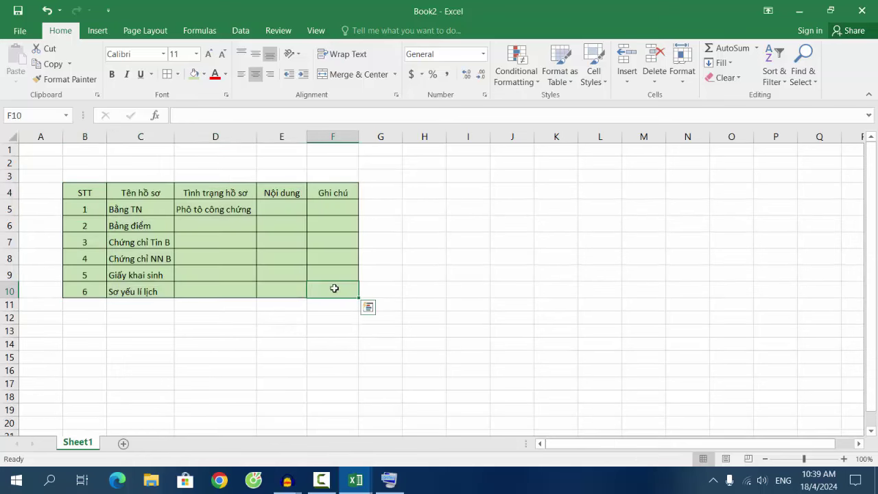
Change the table's row height to 20 and widen column E slightly.
left_click_drag(80, 200, 345, 292)
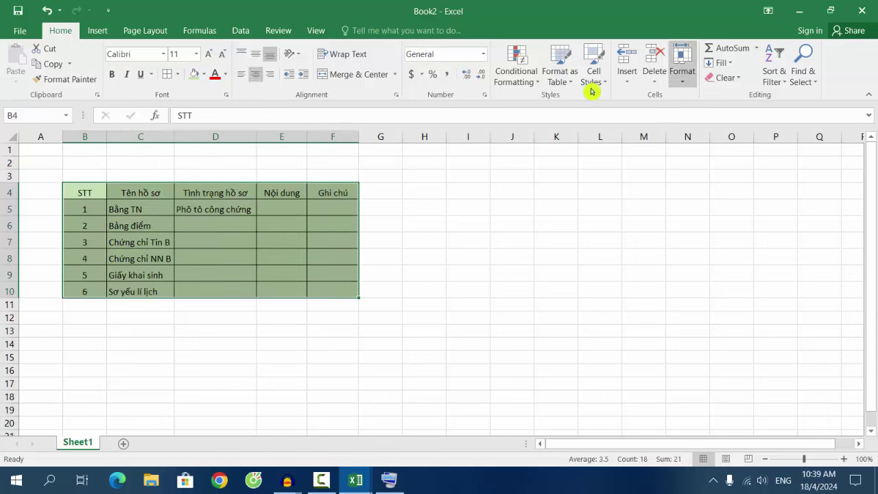
left_click(682, 74)
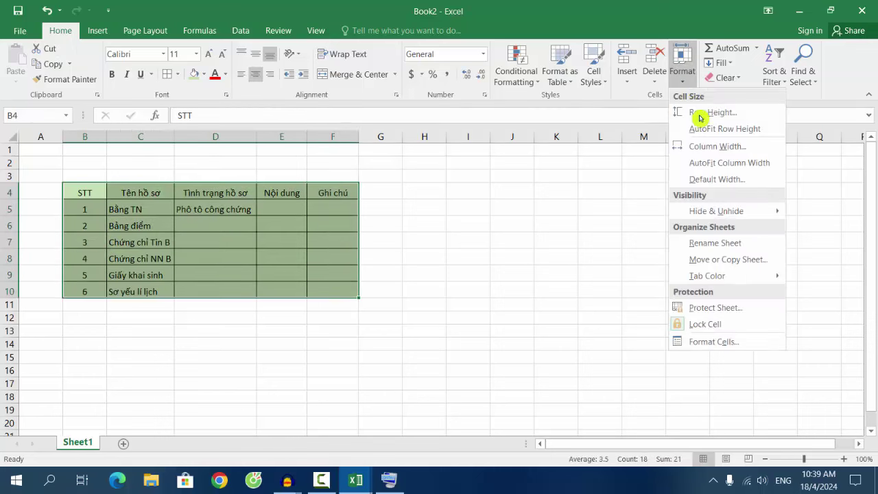
left_click(710, 115)
type("20")
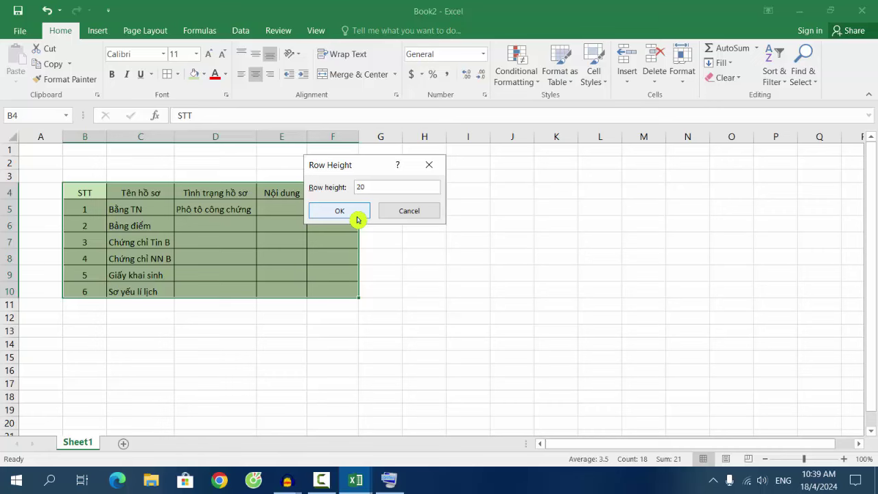
left_click(339, 211)
left_click(344, 273)
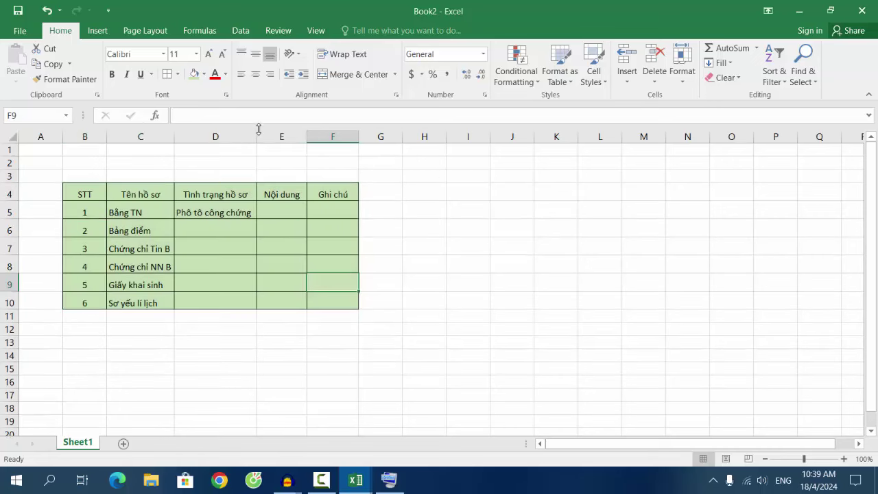
left_click_drag(308, 136, 368, 136)
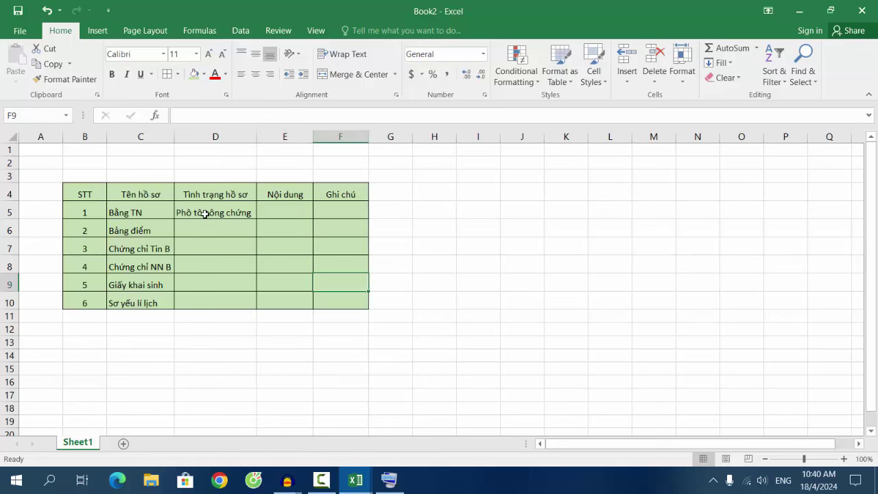
Copy Phô tô công chứng from D5 into D6, D7 and D8.
left_click(242, 233)
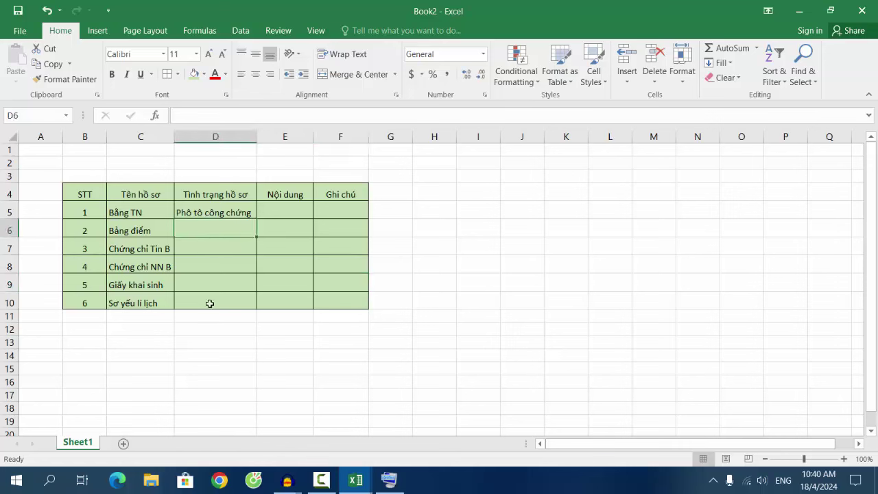
left_click(226, 207)
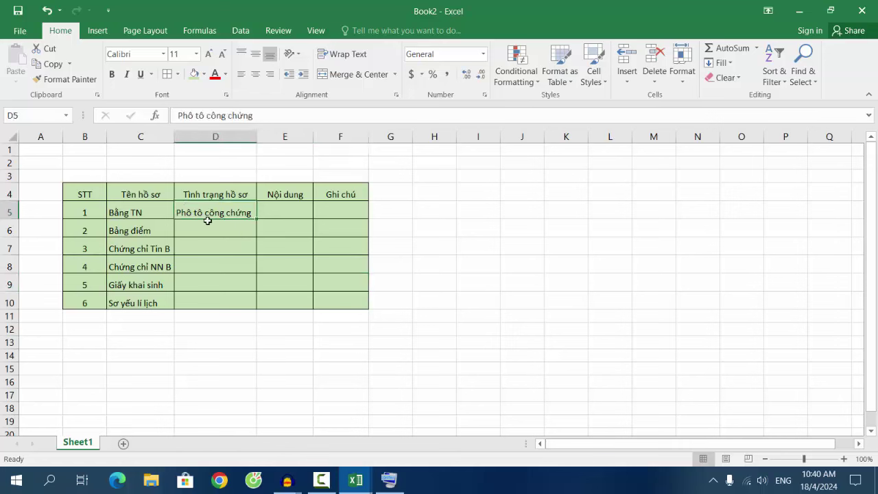
right_click(232, 213)
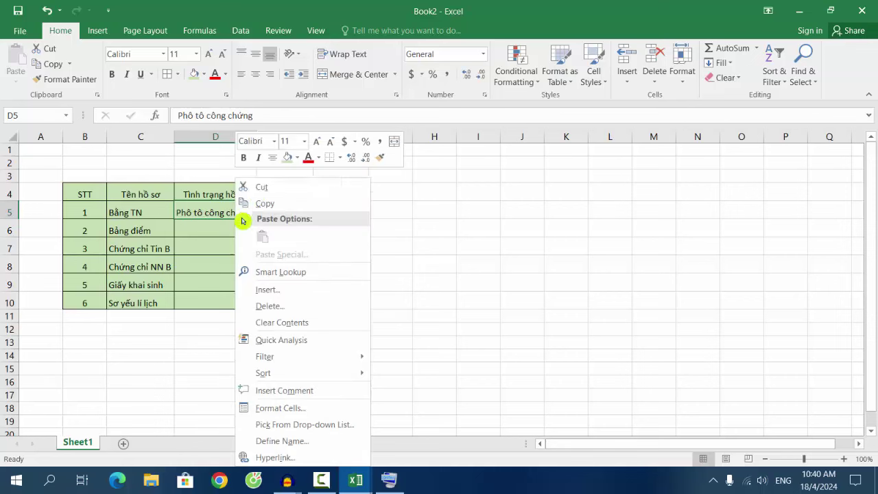
left_click(261, 197)
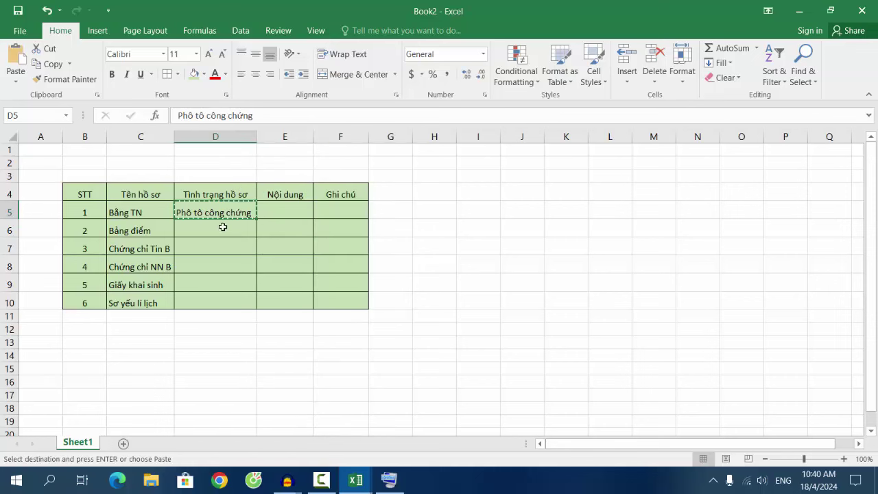
left_click(195, 231)
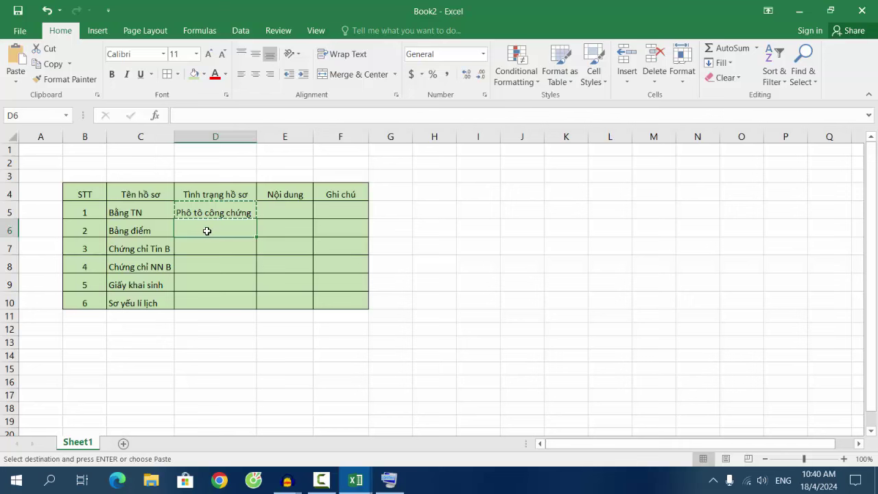
right_click(207, 231)
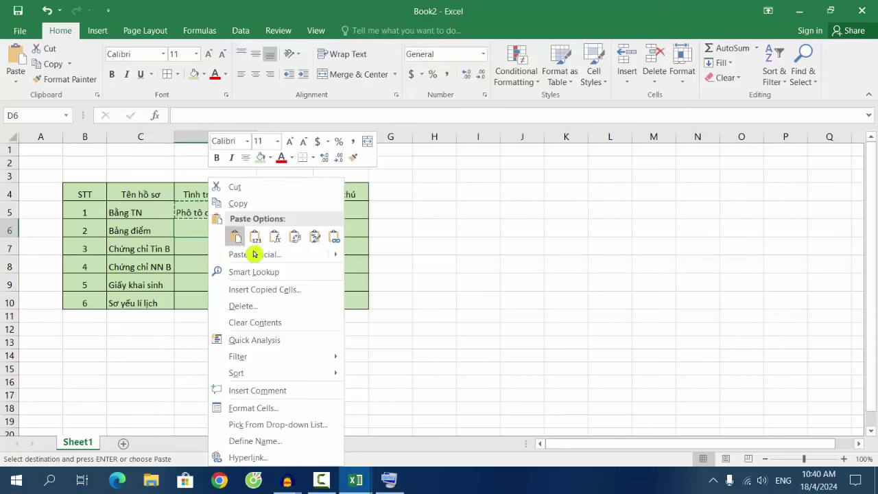
left_click(236, 236)
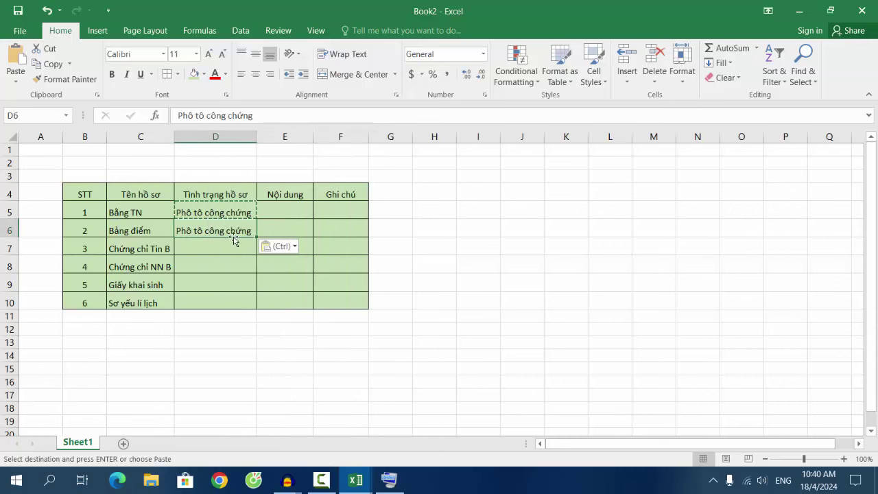
left_click(231, 248)
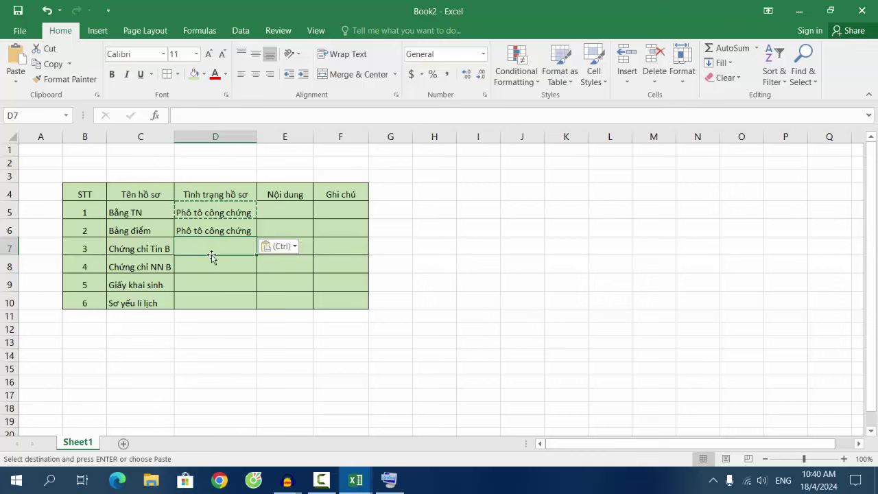
right_click(218, 254)
left_click(245, 237)
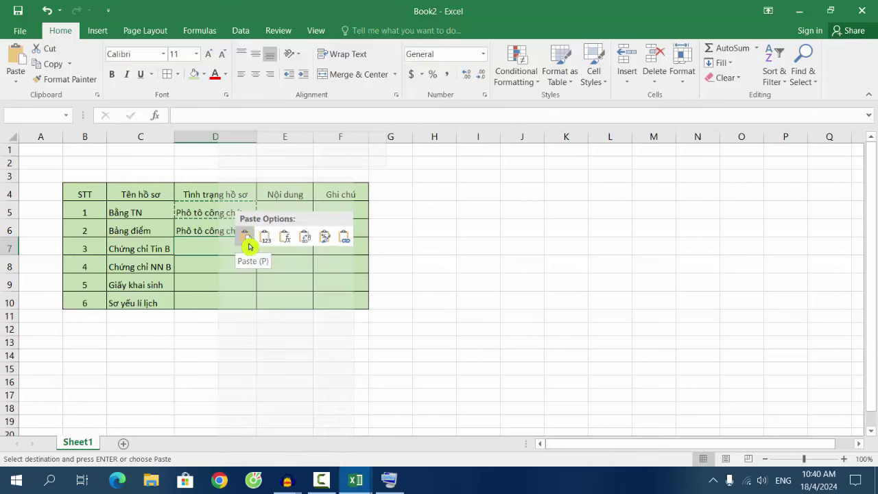
left_click(216, 273)
right_click(215, 266)
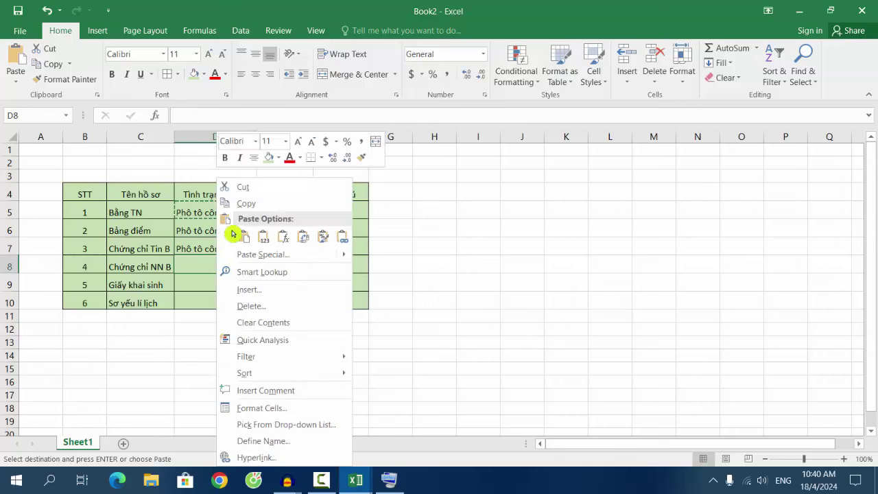
left_click(247, 237)
Paste Phô tô công chứng into D9 and D10, then widen column D slightly.
left_click(222, 286)
right_click(223, 287)
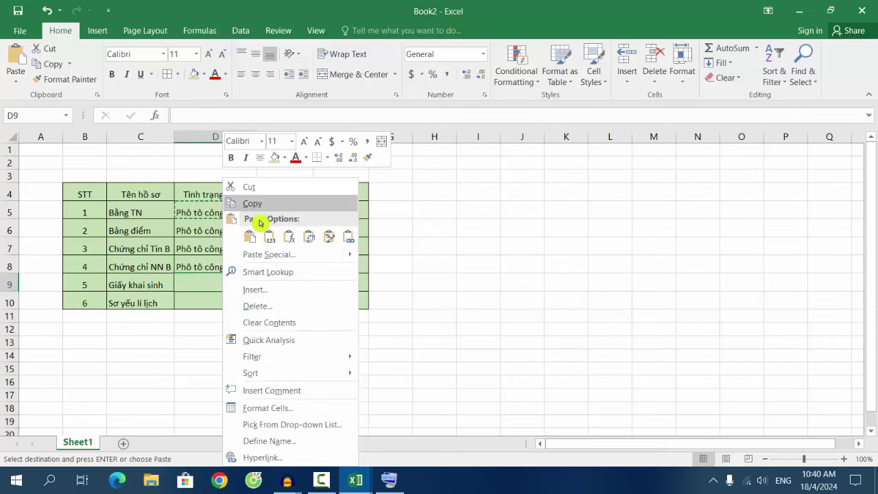
left_click(249, 237)
left_click(225, 299)
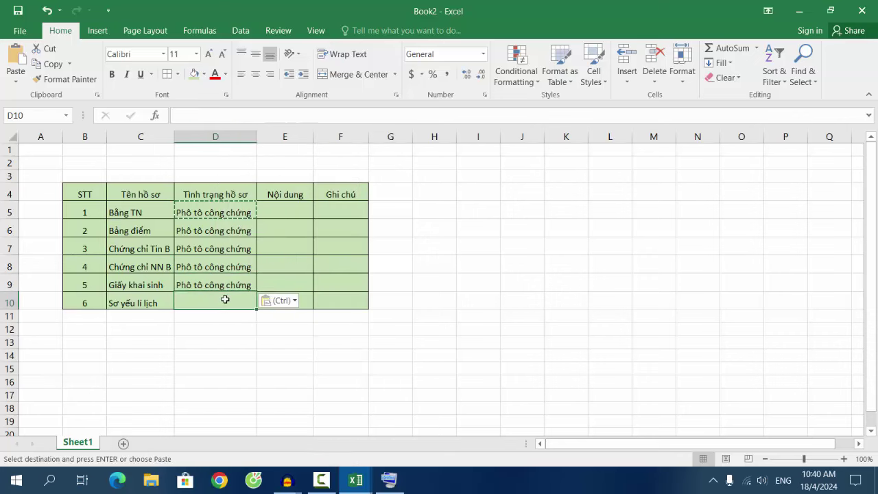
right_click(226, 301)
left_click(254, 70)
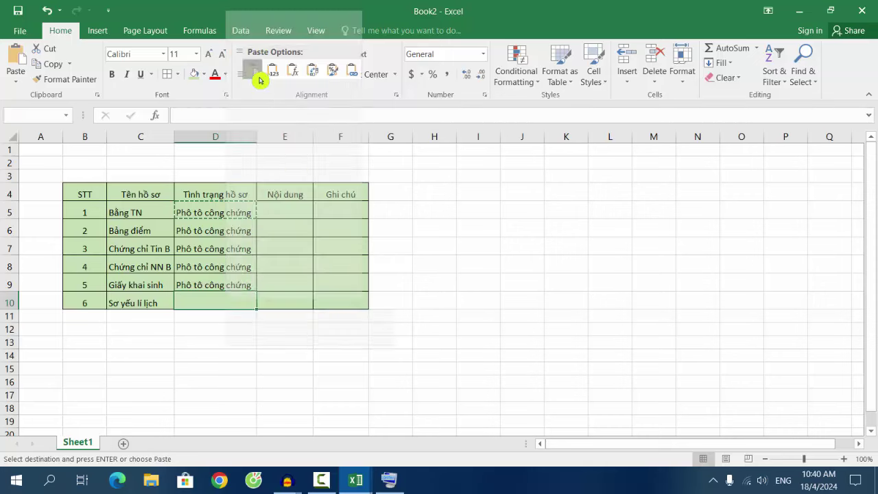
left_click(295, 212)
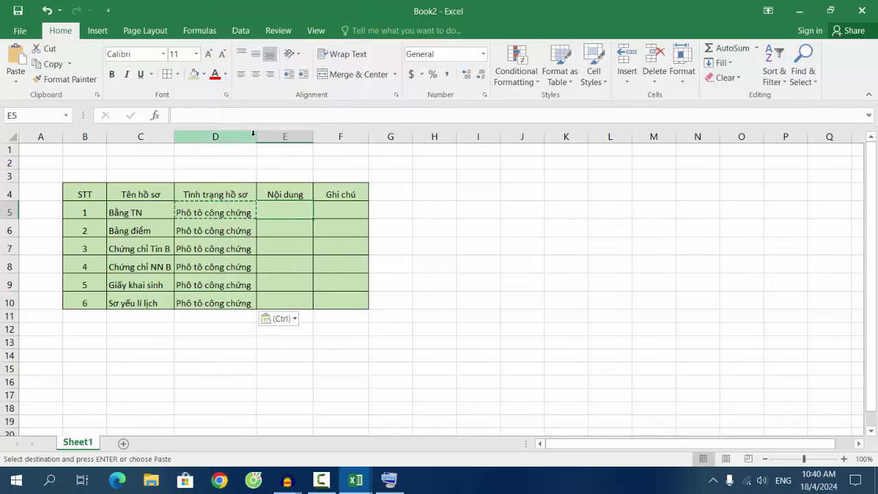
left_click_drag(256, 136, 259, 137)
left_click(442, 274)
left_click(410, 243)
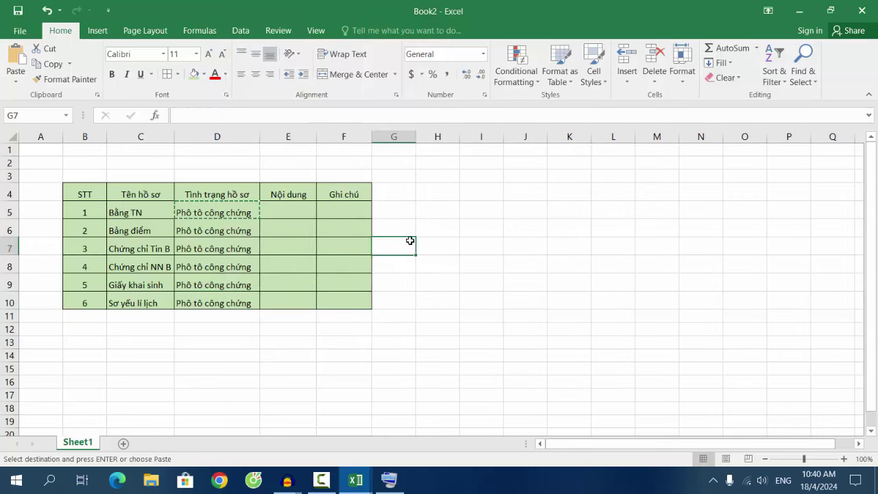
double_click(410, 243)
left_click(288, 209)
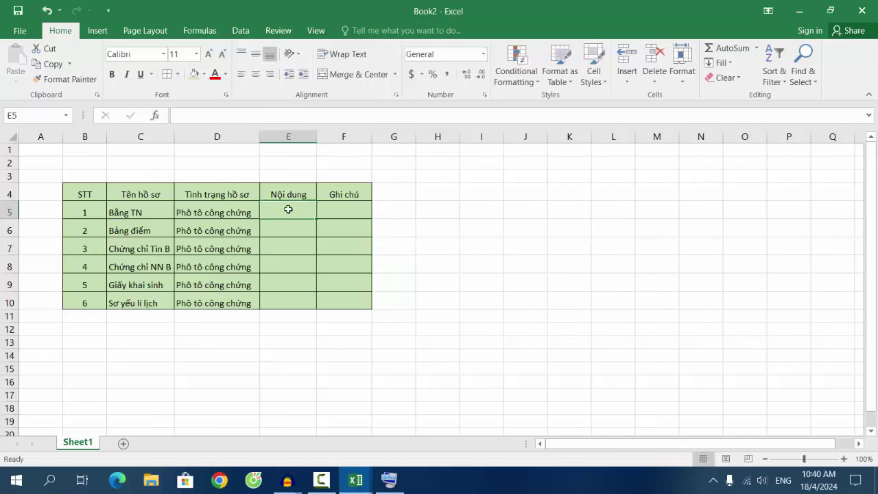
Enter Bổ sung in E5 and paste it into E6 and E7.
type("Bổ sung")
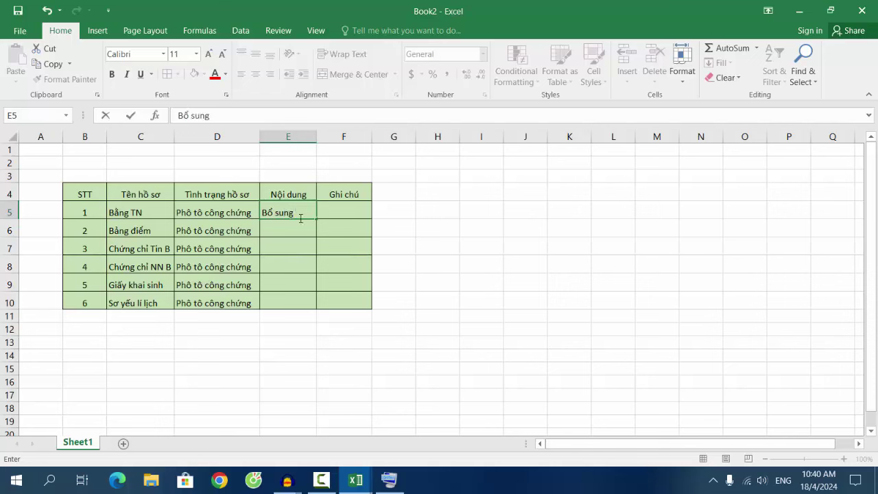
left_click(298, 223)
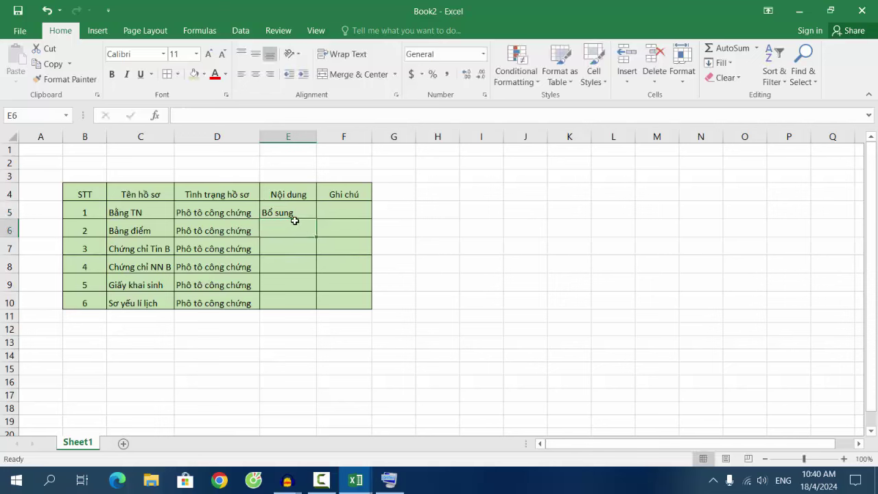
left_click(286, 214)
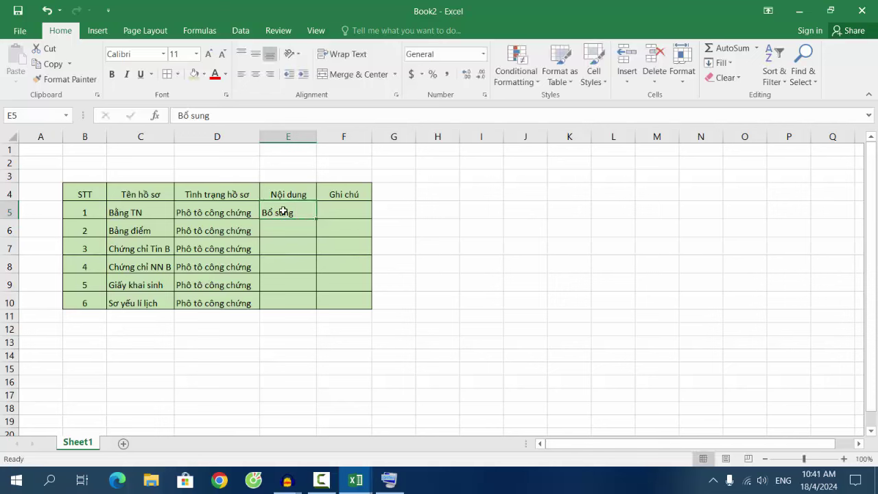
right_click(305, 208)
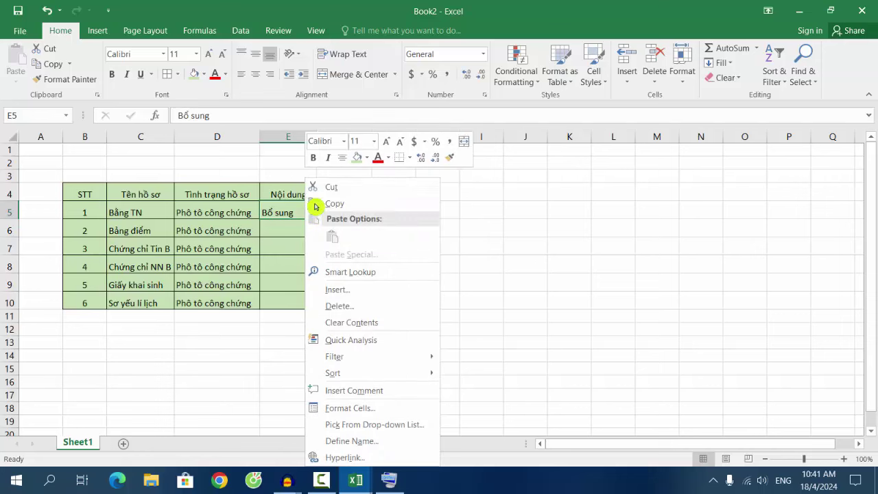
left_click(346, 210)
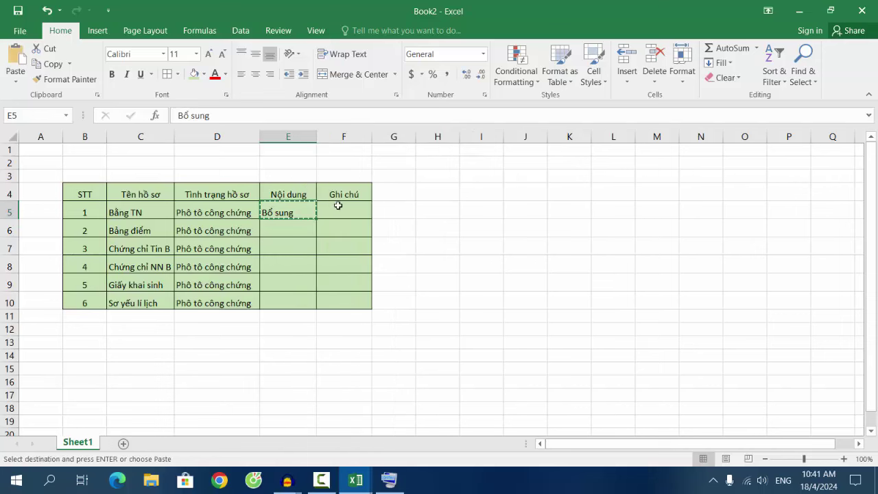
left_click(279, 231)
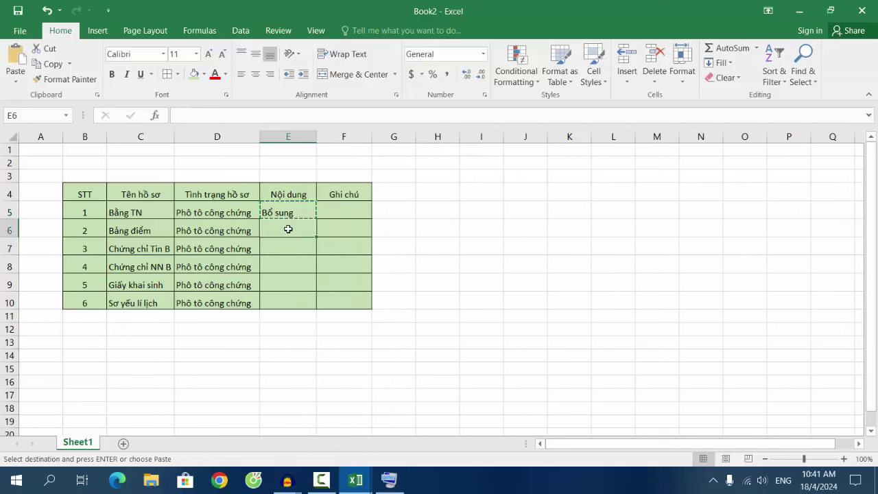
right_click(288, 229)
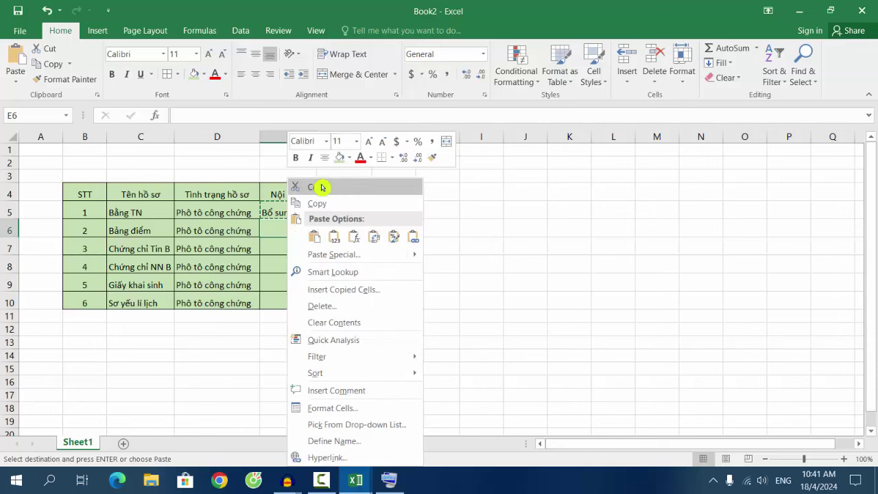
left_click(314, 237)
left_click(277, 247)
right_click(277, 247)
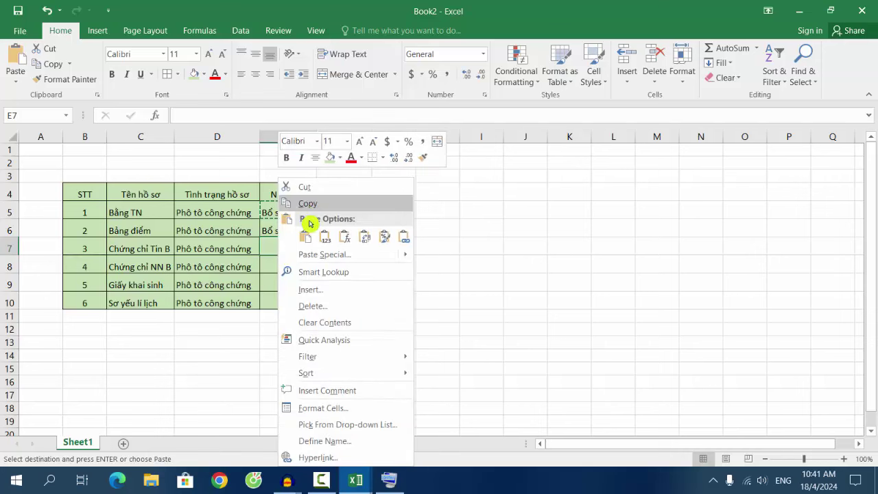
left_click(304, 236)
Paste Bổ sung into E8, E9 and E10.
right_click(285, 268)
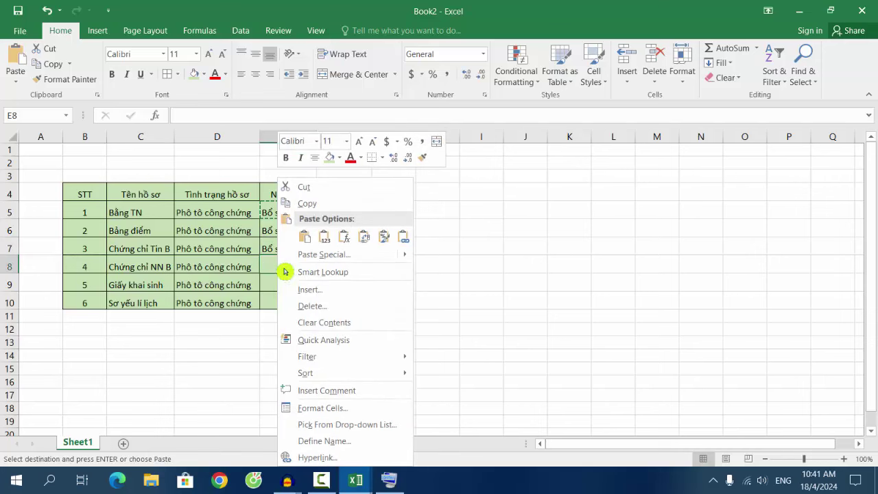
left_click(304, 236)
left_click(285, 285)
right_click(285, 285)
left_click(312, 237)
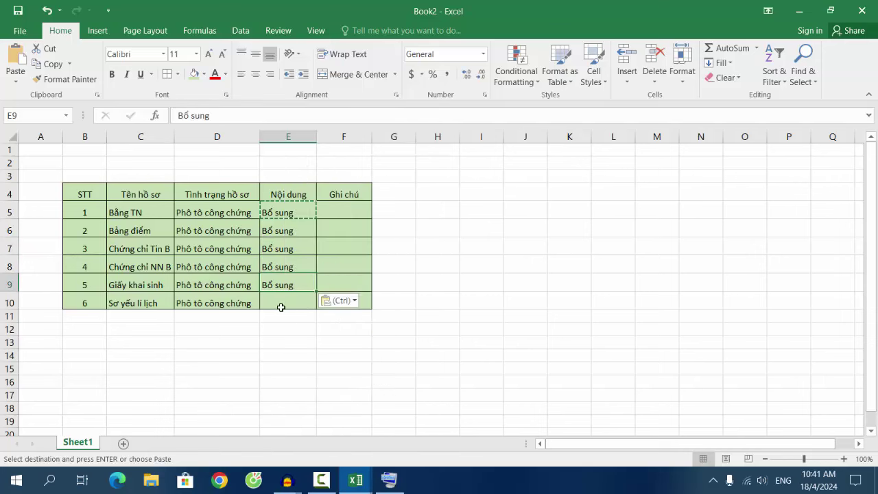
left_click(281, 304)
right_click(283, 304)
left_click(315, 72)
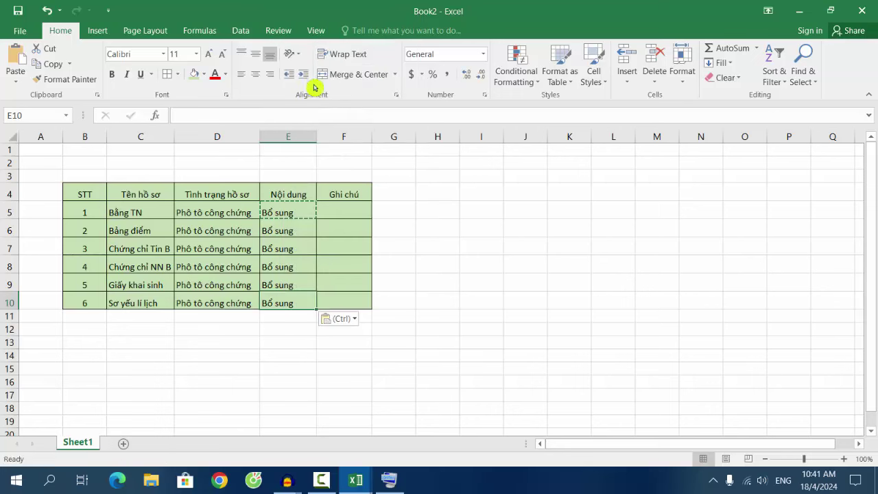
Select cells in the empty Ghi chú column, starting at F5.
left_click(344, 216)
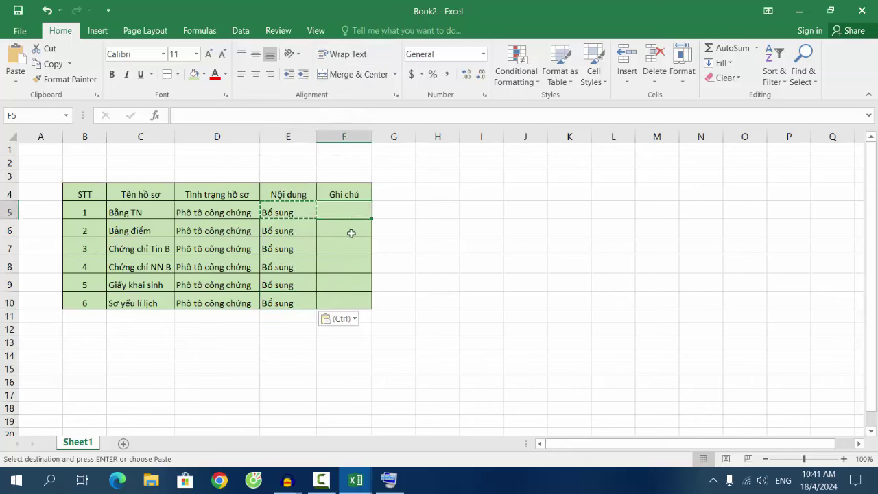
left_click(350, 233)
left_click(343, 251)
left_click(343, 267)
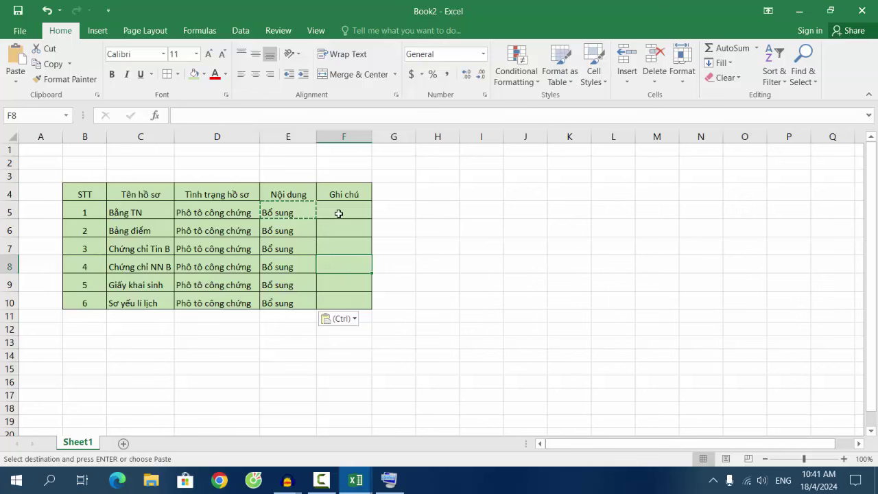
left_click(348, 231)
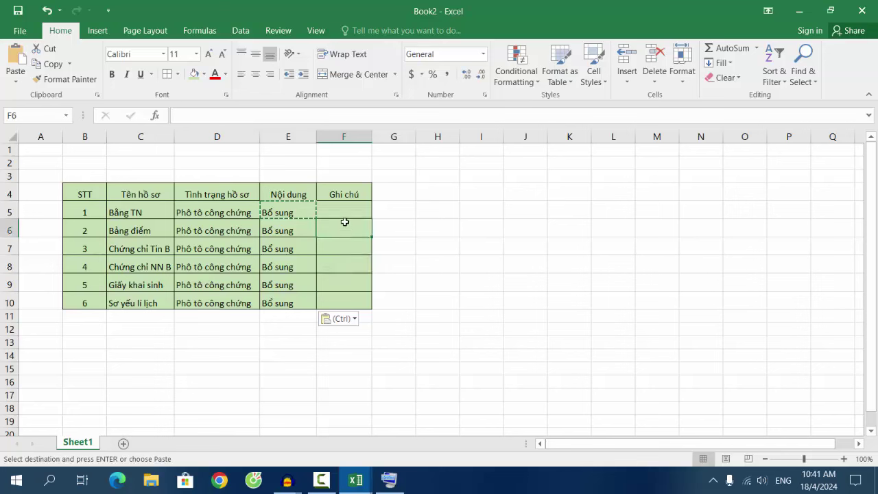
left_click(375, 203)
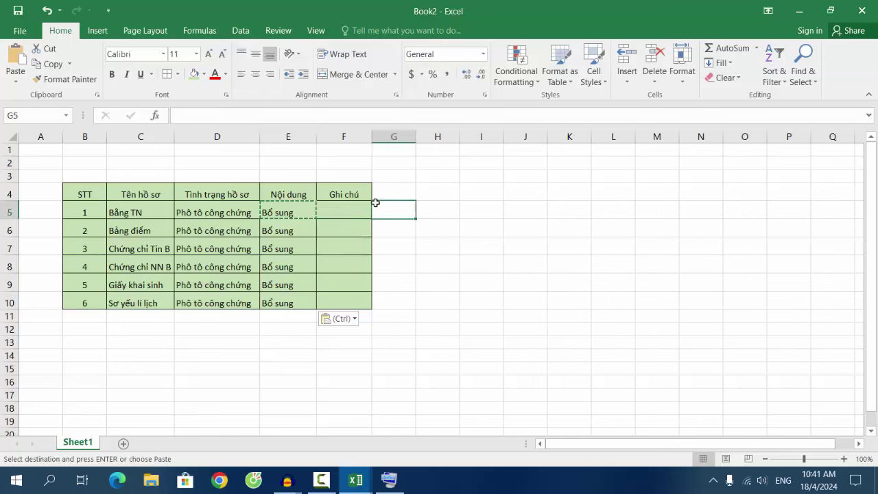
left_click(461, 279)
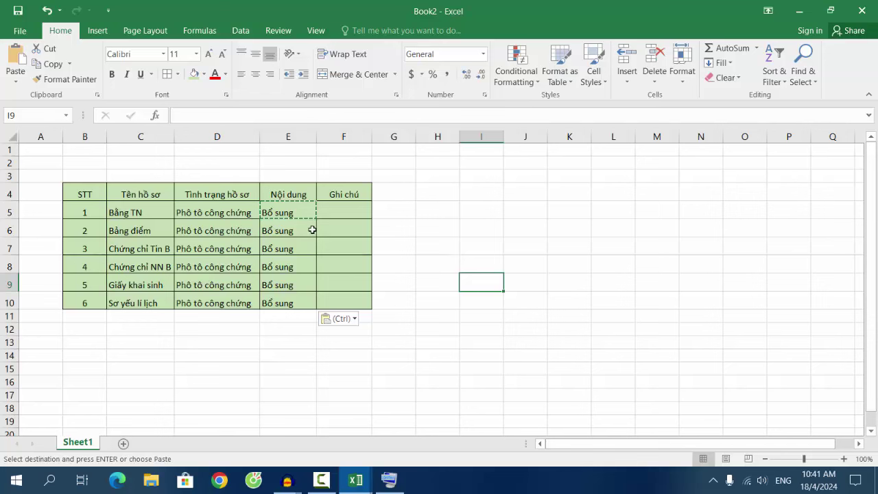
Format table B4:F10 in Times New Roman, size 14.
left_click(81, 193)
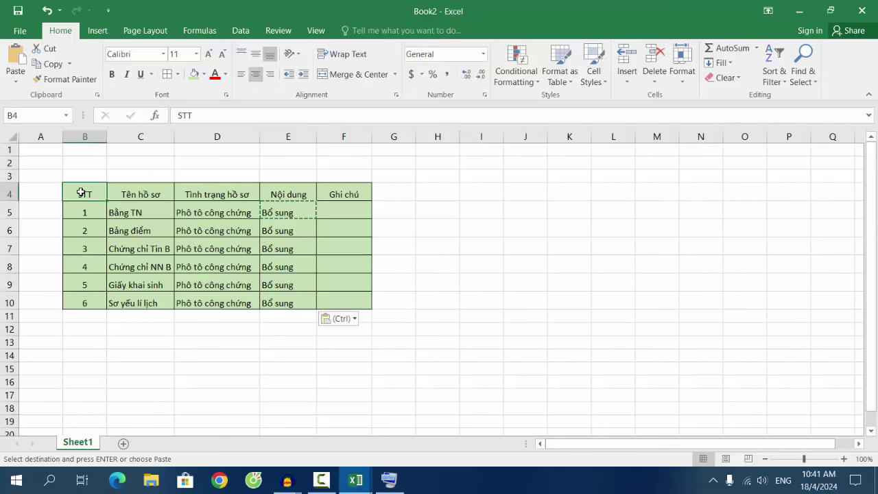
left_click_drag(81, 193, 351, 309)
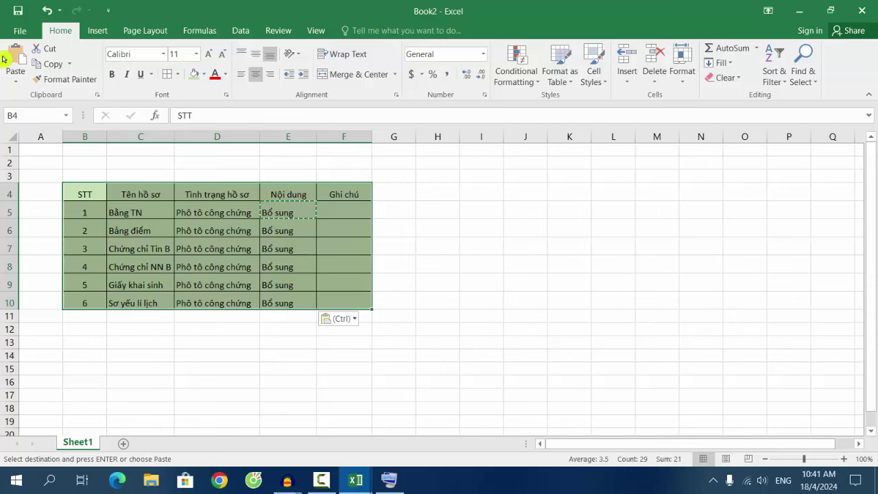
left_click(147, 53)
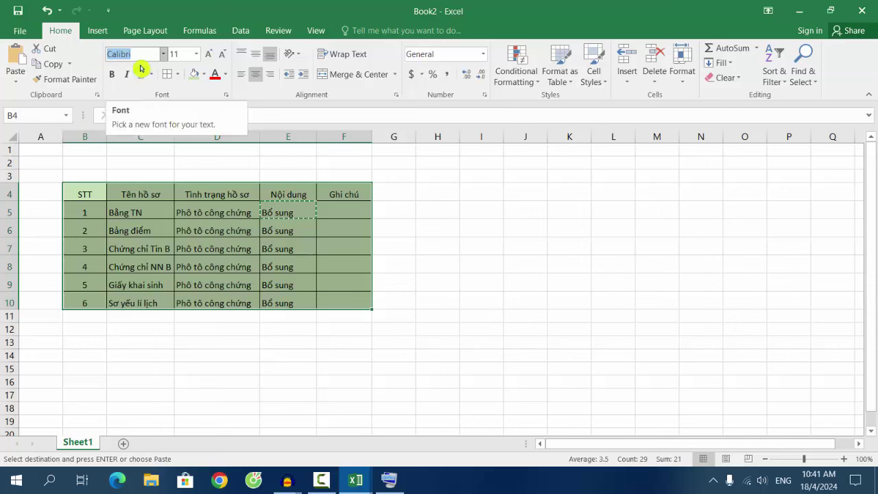
type("Times New Roman")
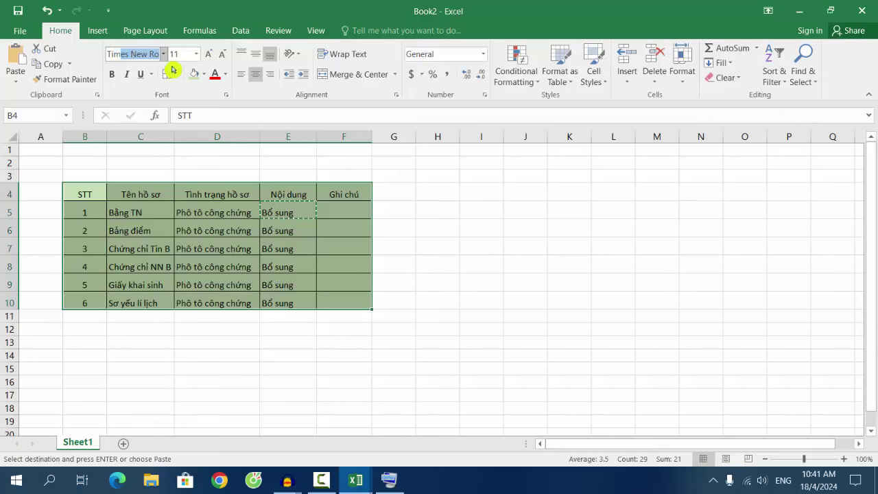
left_click(165, 54)
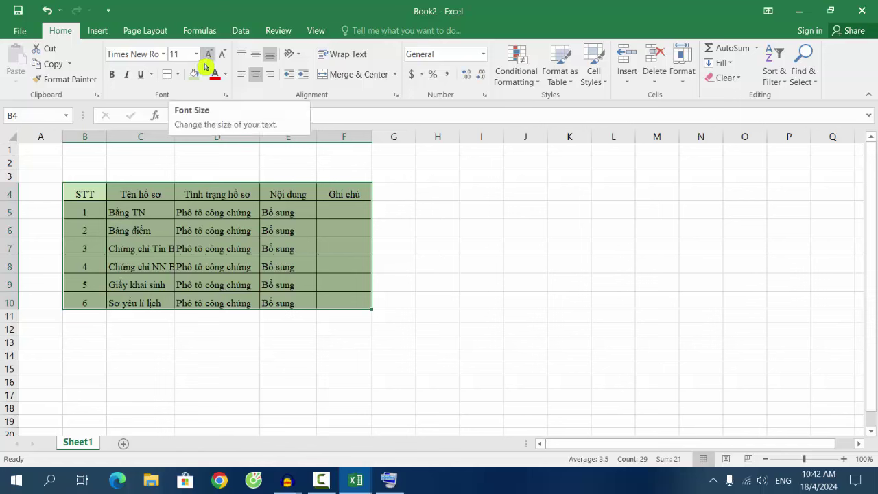
left_click(196, 54)
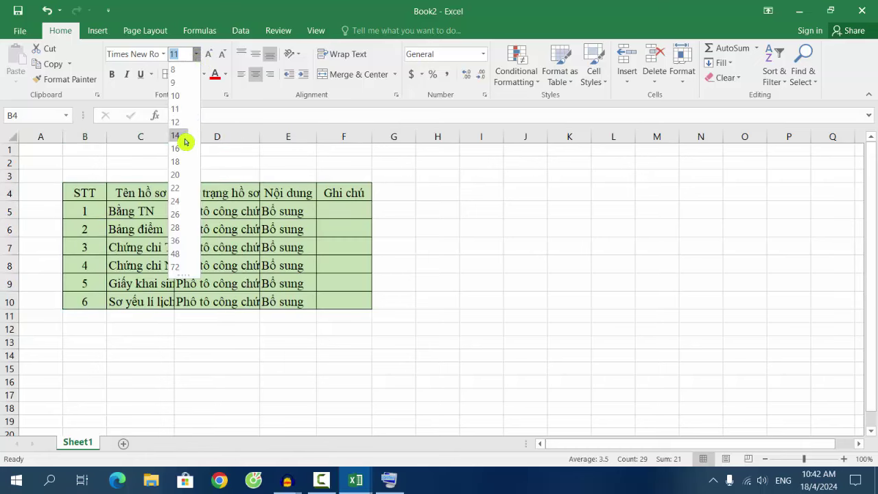
left_click(184, 142)
left_click(395, 265)
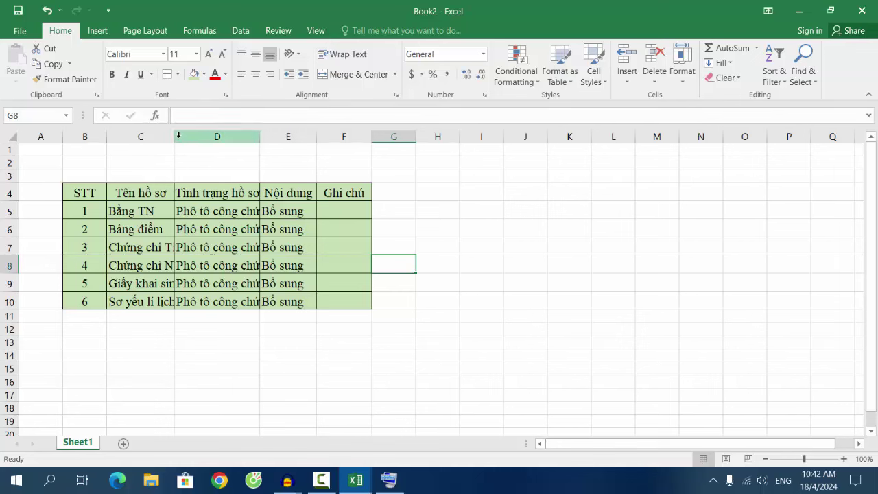
Widen columns C, D, E and F, with D at 21.67, so entries fit.
left_click_drag(174, 136, 199, 137)
left_click_drag(286, 134, 303, 136)
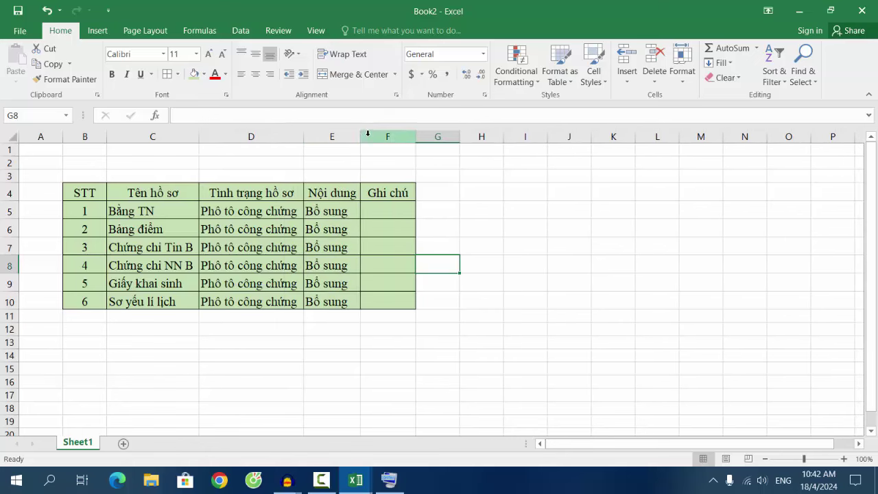
left_click_drag(362, 137, 369, 137)
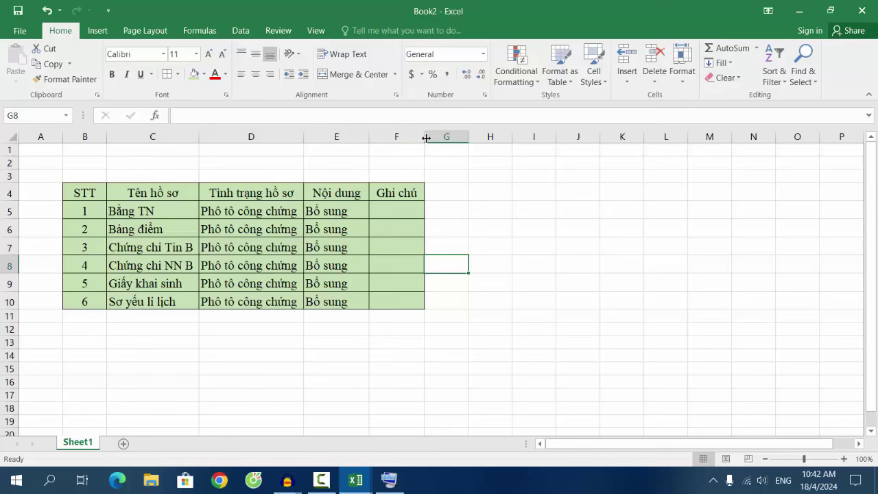
left_click_drag(424, 137, 432, 137)
left_click(541, 287)
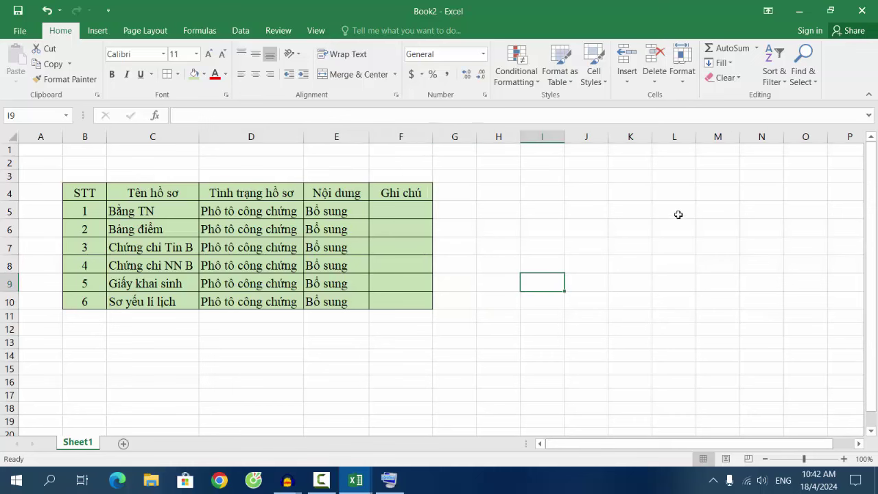
left_click_drag(304, 137, 309, 139)
left_click(500, 300)
left_click_drag(75, 200, 415, 191)
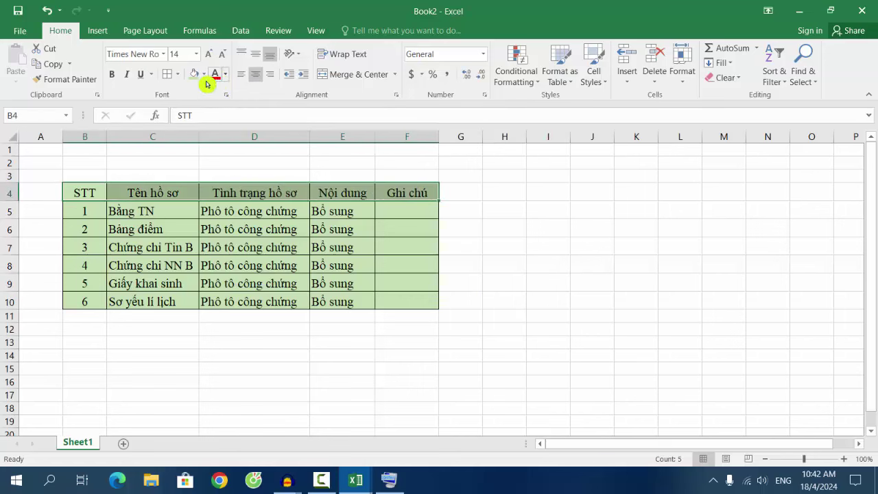
Make header row B4:F4 bold with a yellow fill.
left_click(113, 79)
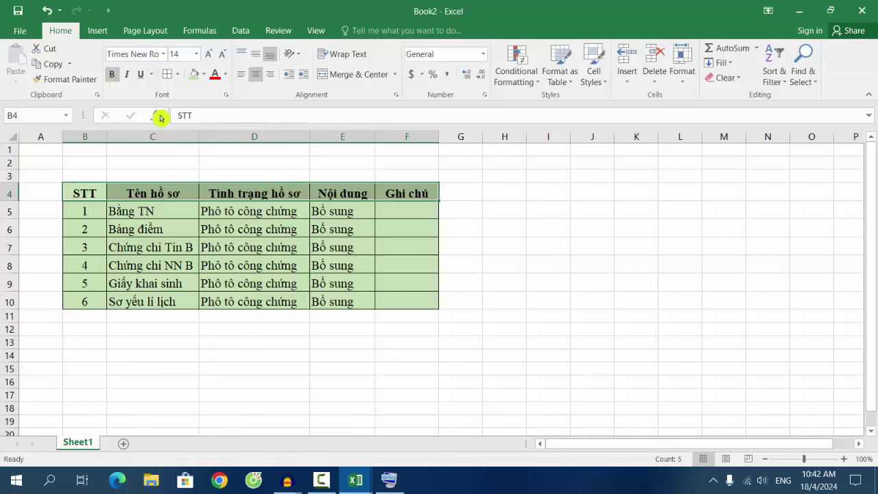
left_click(203, 74)
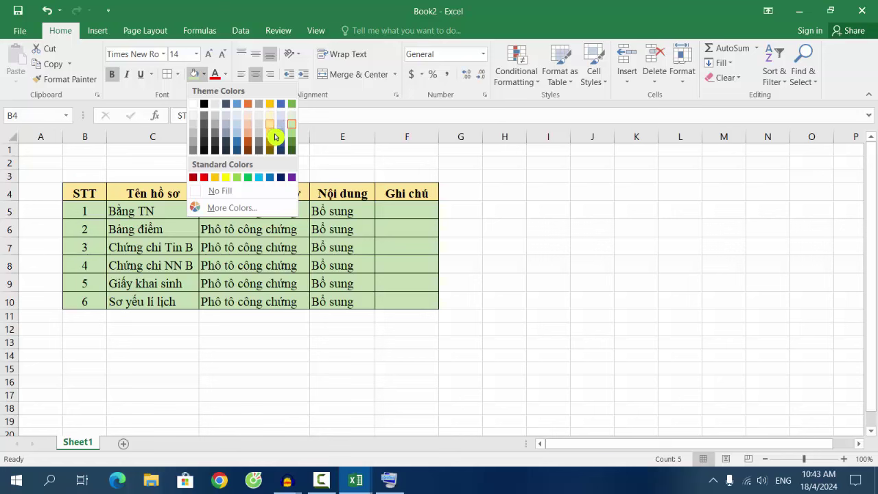
left_click(516, 276)
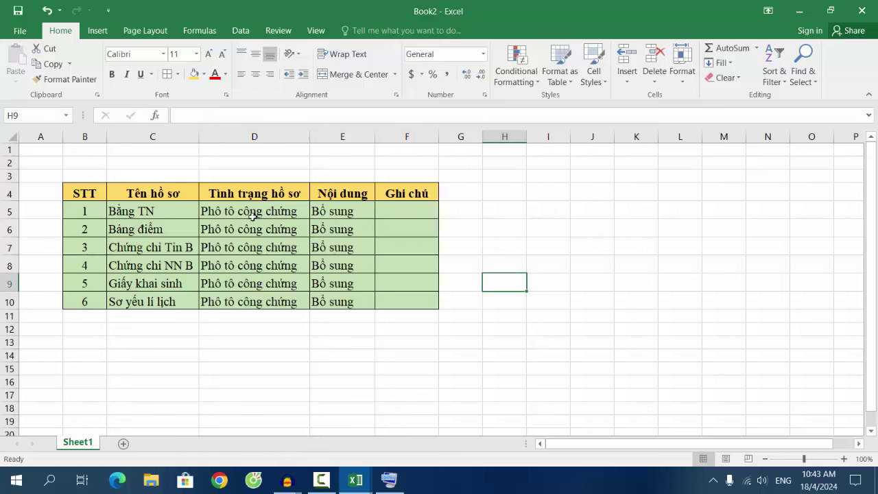
left_click(80, 197)
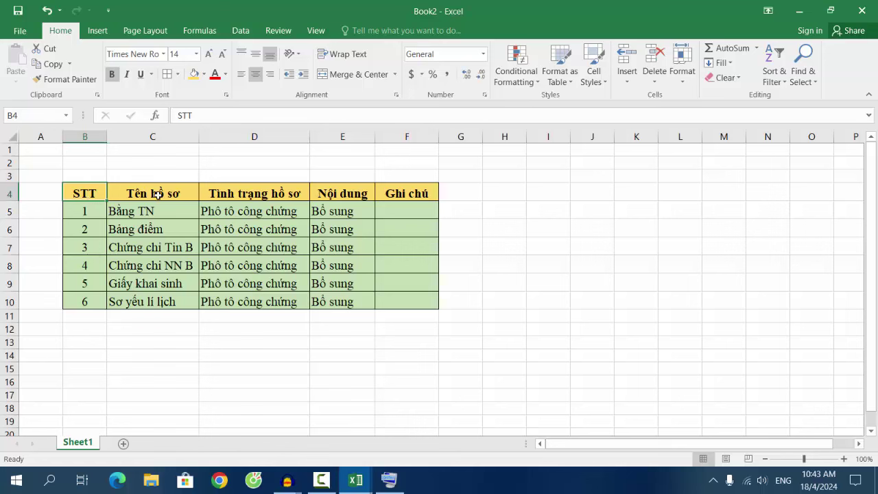
Make header row 4 slightly taller, undoing the first resize and redoing it smaller.
left_click(157, 195)
left_click_drag(11, 200, 11, 211)
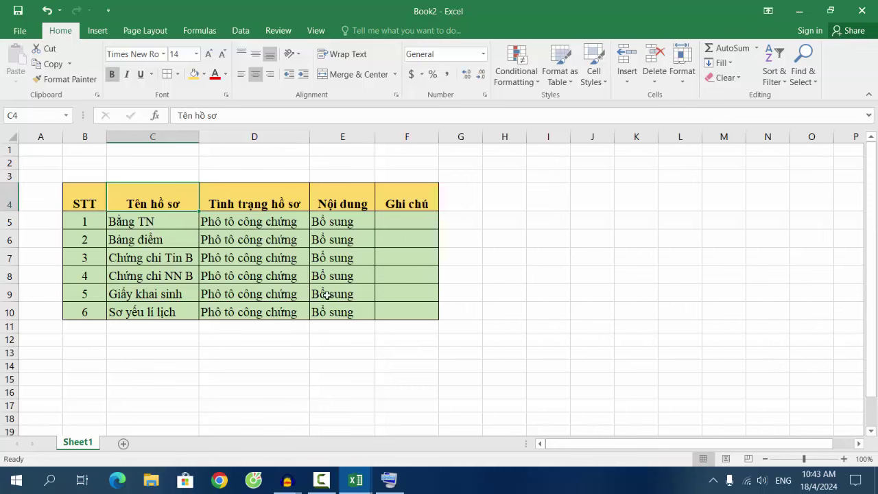
left_click(46, 10)
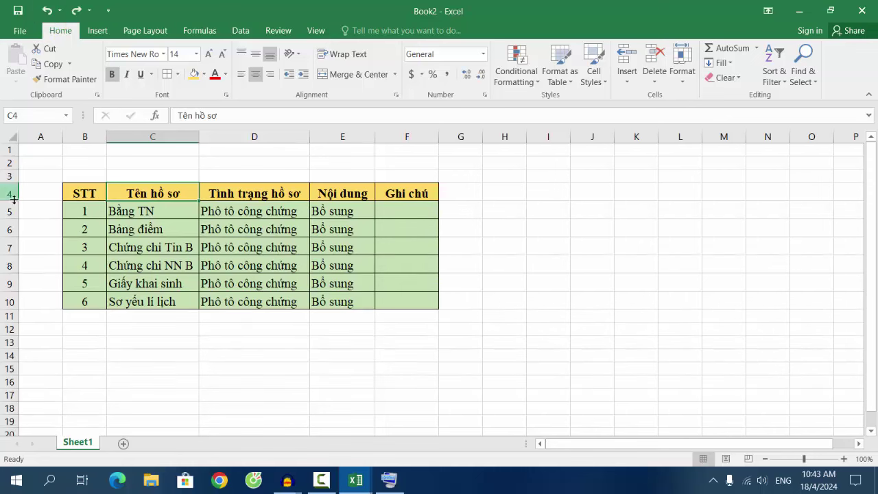
left_click_drag(13, 200, 14, 205)
left_click(549, 266)
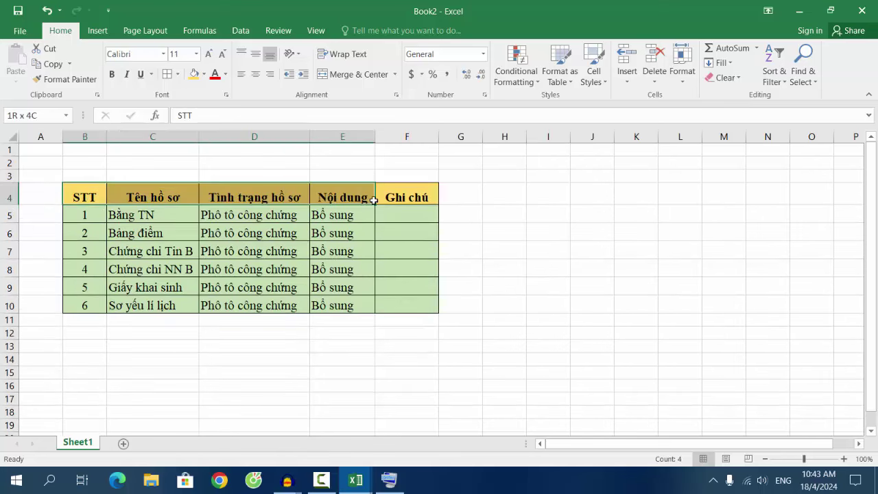
Check the STT header text, then select the whole table B4:F10.
left_click_drag(83, 197, 394, 197)
double_click(85, 196)
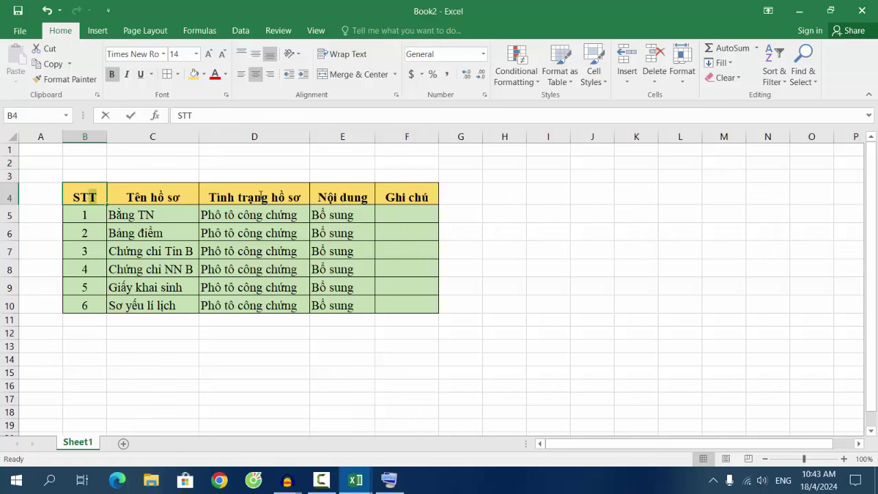
double_click(90, 196)
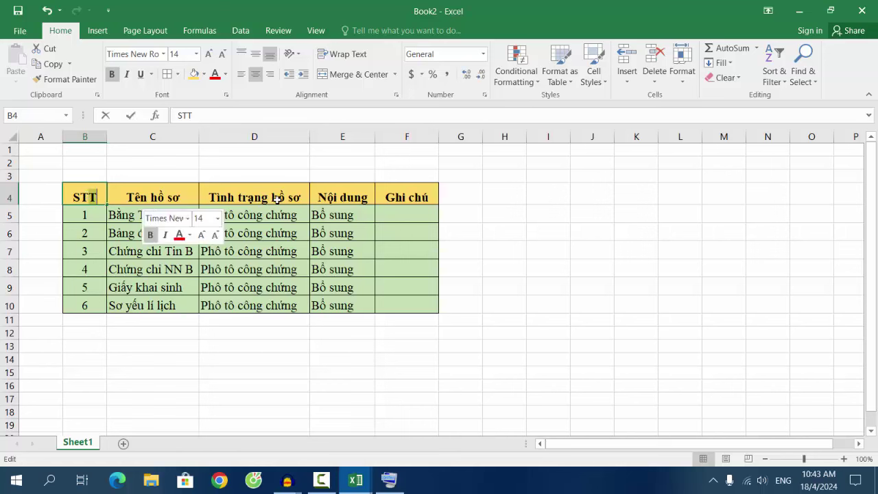
left_click(103, 209)
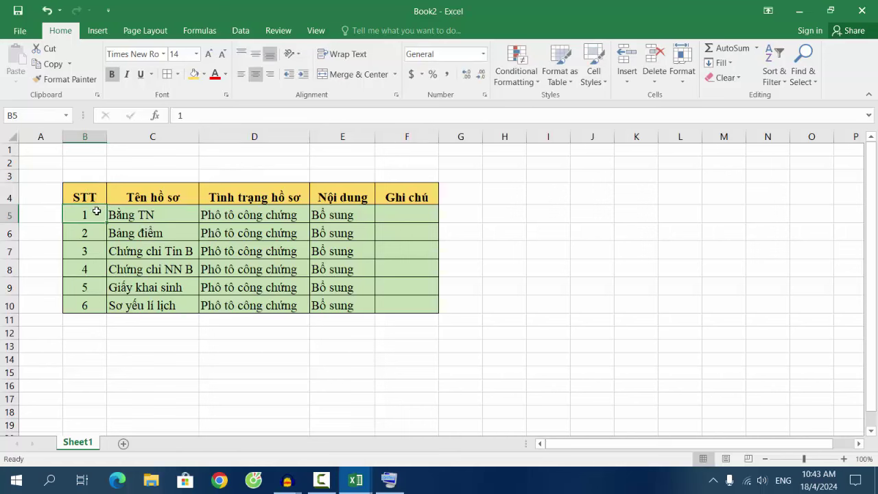
mouse_move(96, 199)
left_mouse_down()
mouse_move(407, 274)
mouse_move(406, 305)
left_mouse_up()
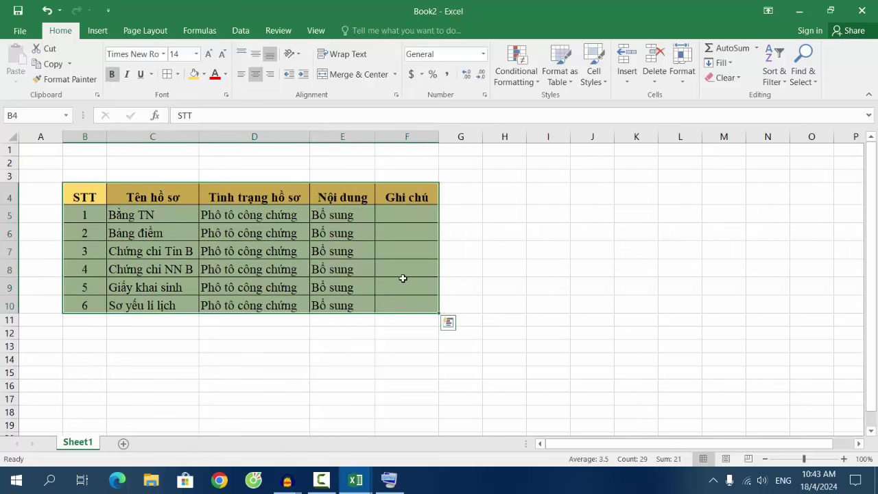
Set Horizontal and Vertical alignment to Center for B4:F10 in Format Cells.
right_click(396, 217)
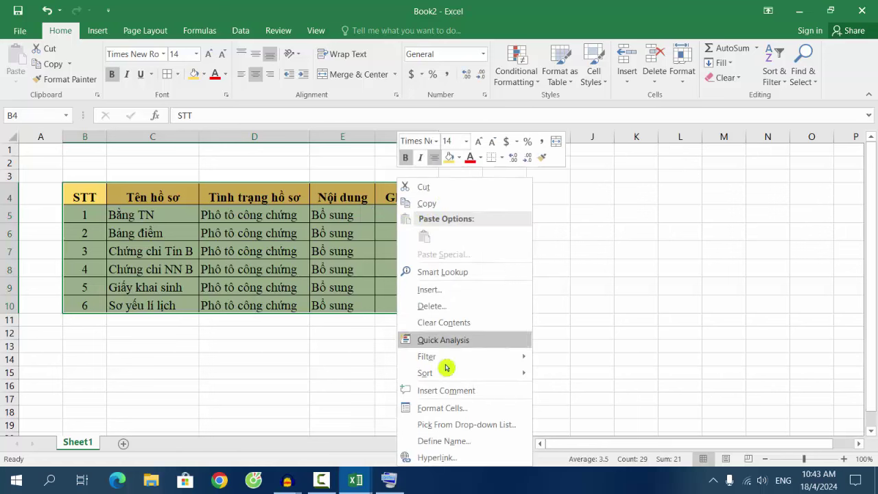
left_click(449, 412)
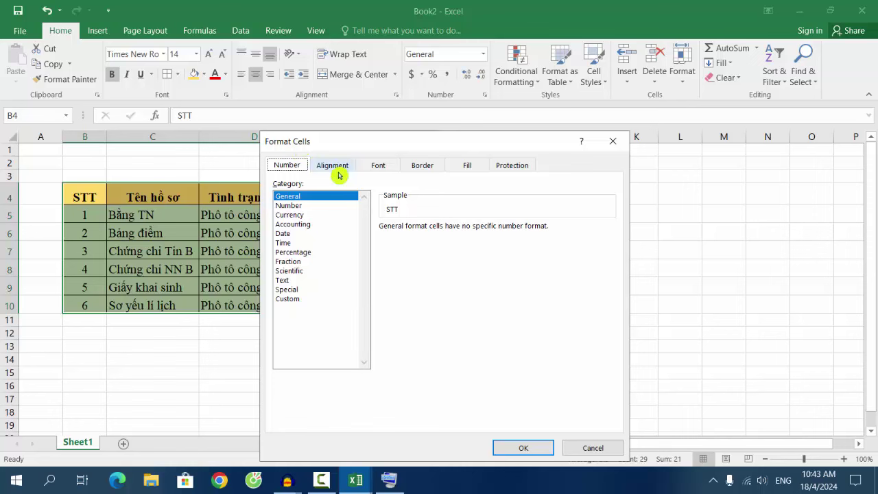
left_click(336, 171)
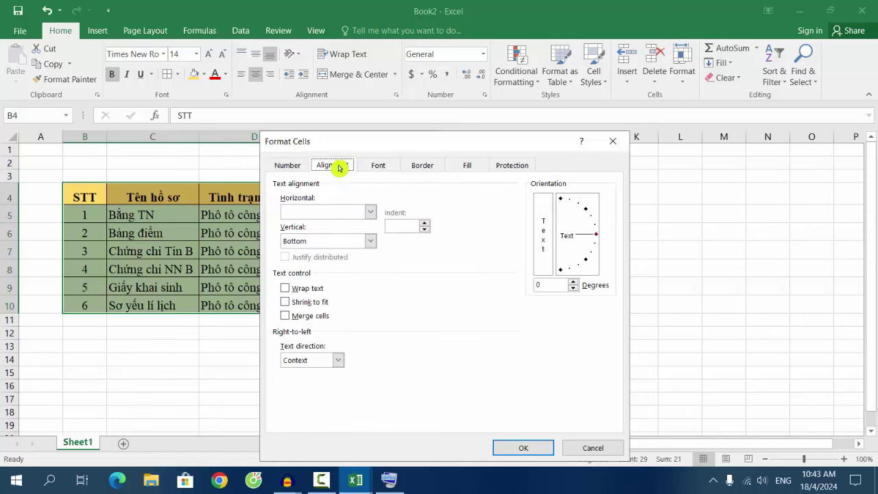
left_click(371, 212)
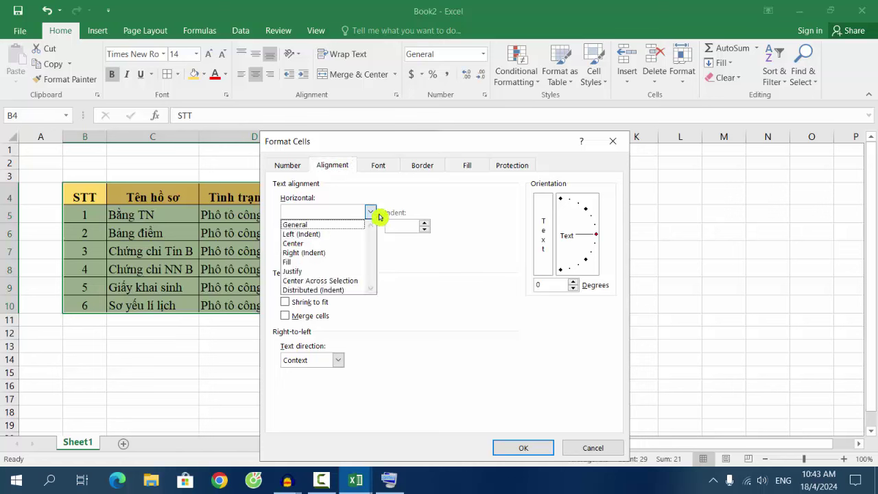
left_click(297, 251)
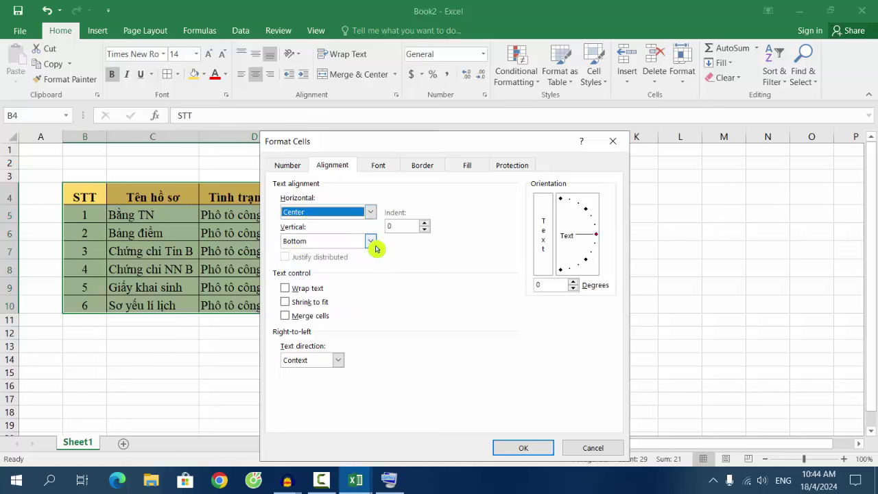
left_click(373, 244)
left_click(296, 266)
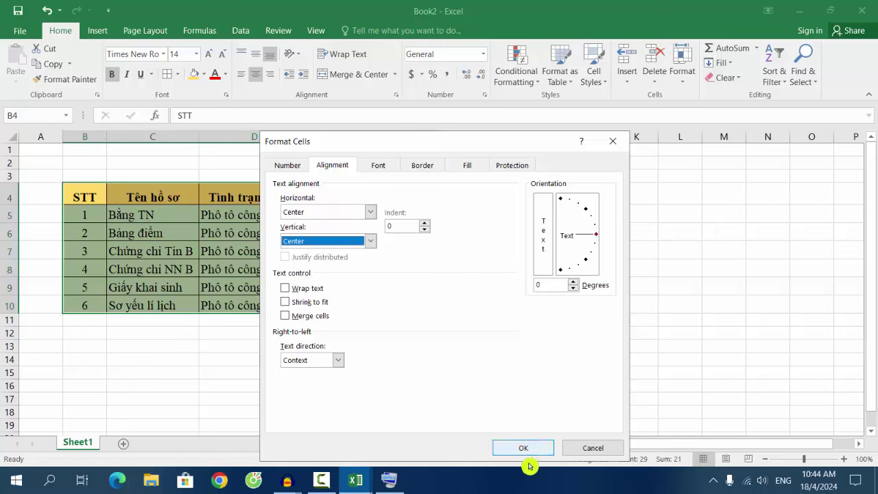
left_click(523, 448)
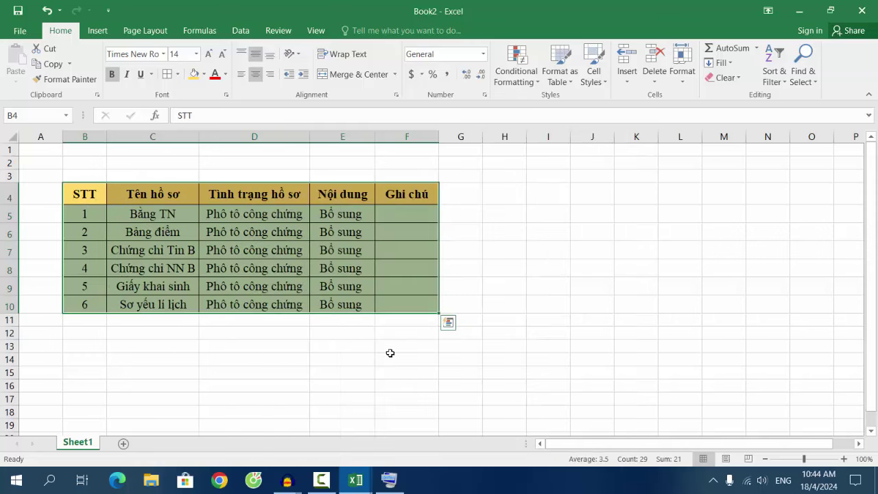
Left-align the name and status entries in C5:D10, then reselect the whole table B4:F10.
left_click(405, 245)
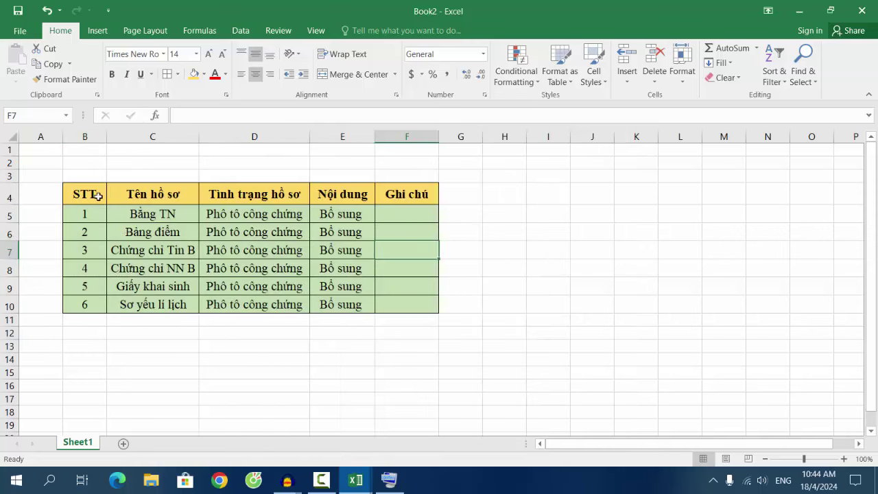
left_click(135, 196)
left_click(245, 201)
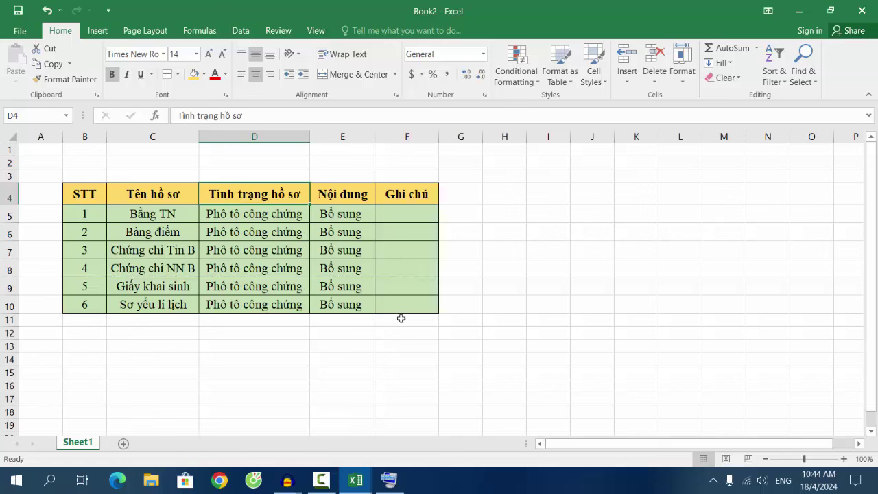
left_click_drag(122, 216, 273, 214)
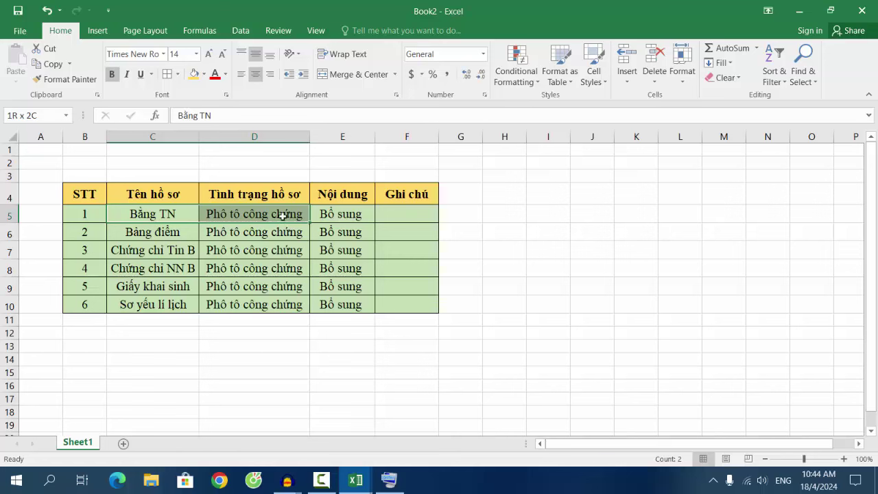
left_click_drag(273, 214, 290, 304)
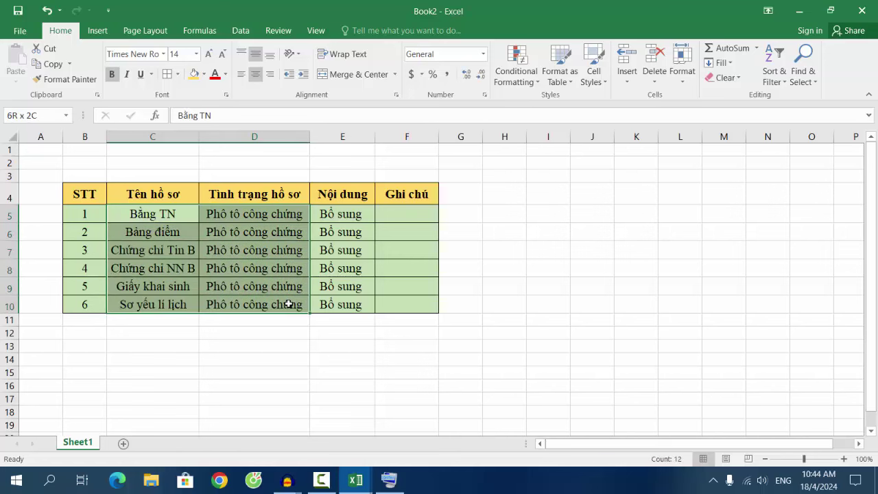
left_click(241, 74)
left_click(488, 252)
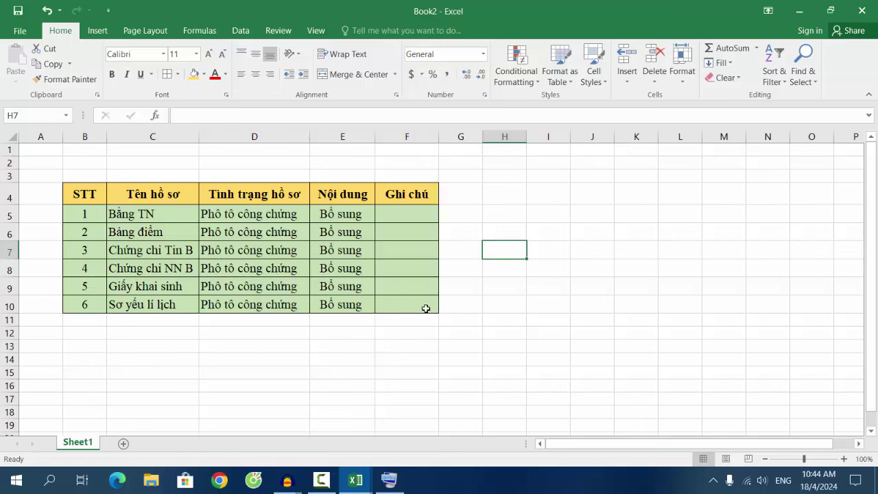
left_click_drag(75, 194, 417, 310)
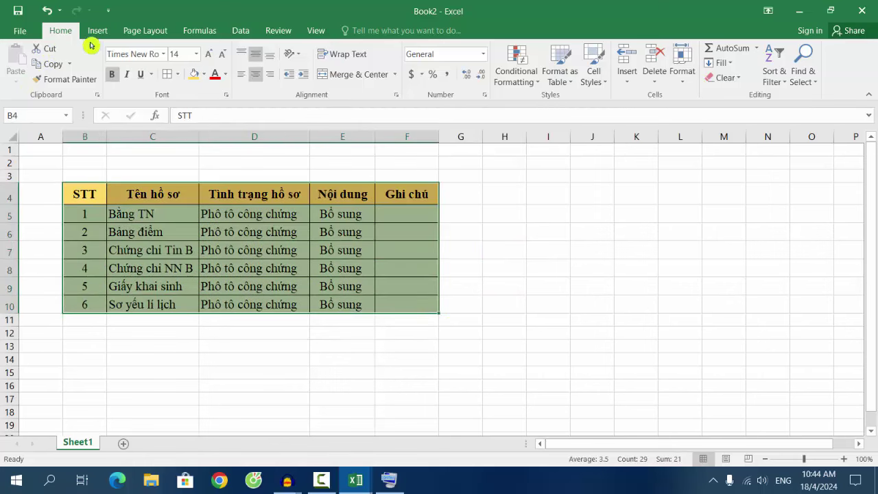
Set rows 4–10 to a row height of 22 via Format > Row Height.
left_click(687, 84)
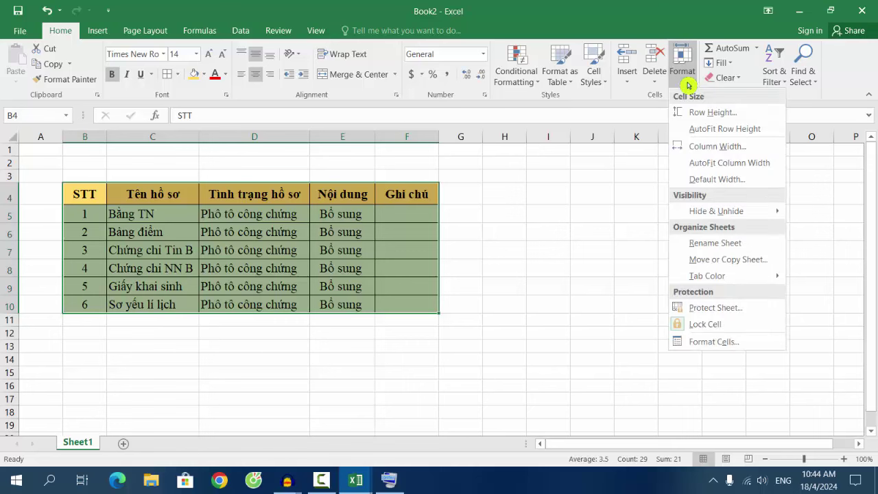
left_click(713, 113)
type("22")
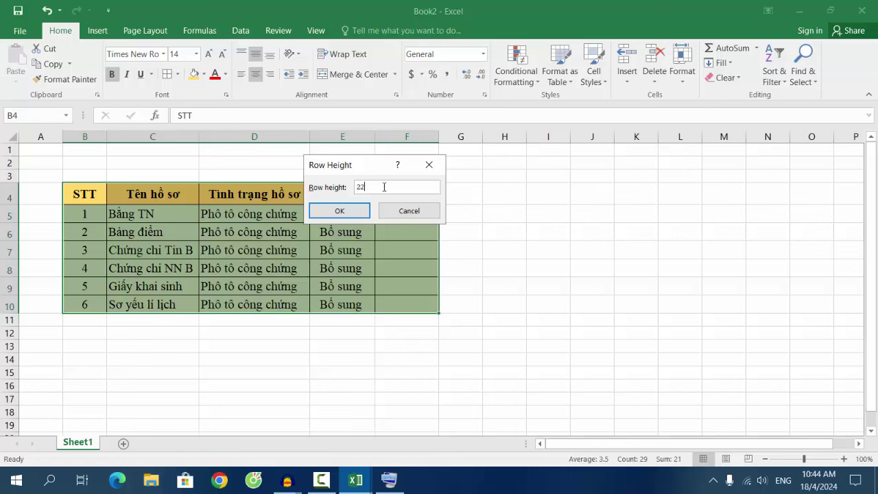
left_click(342, 213)
left_click(465, 275)
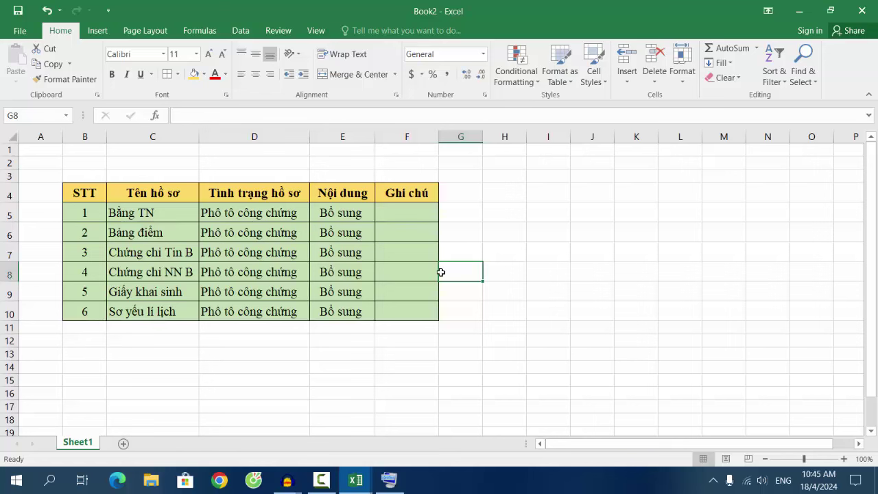
Merge and center cells B2:F2 above the table, then reselect the merged cell.
left_click(77, 163)
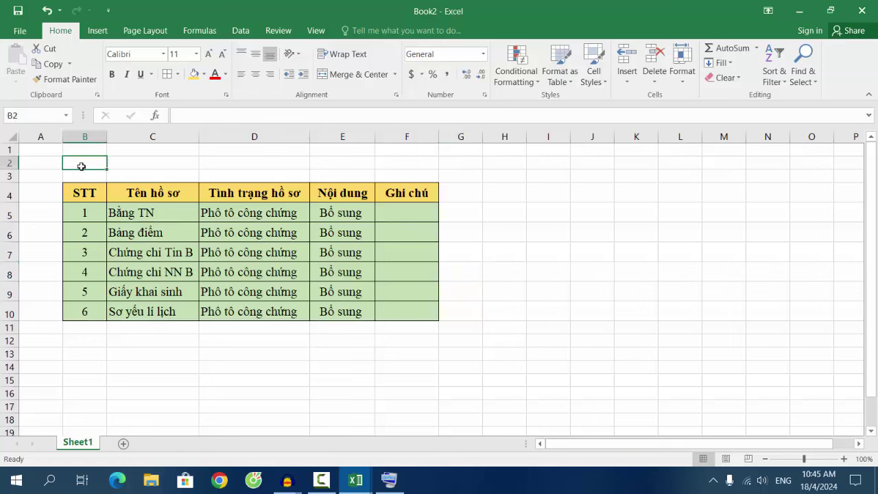
left_click_drag(81, 166, 411, 162)
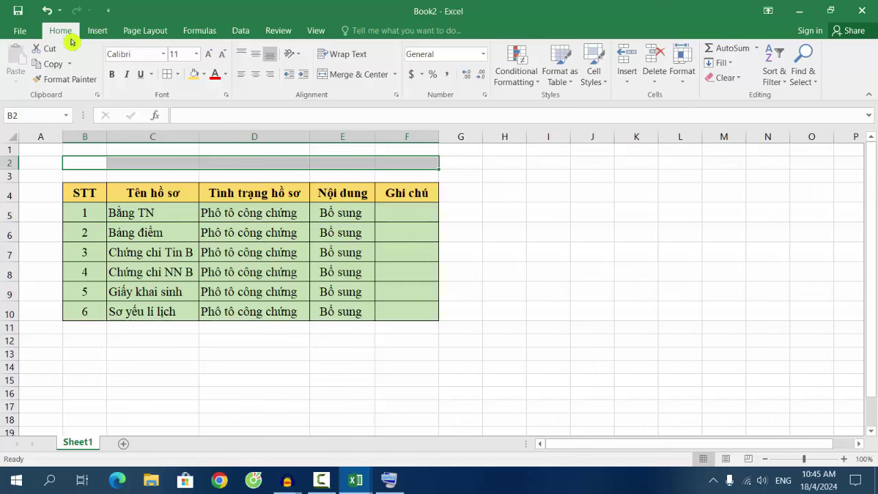
left_click(353, 74)
left_click(460, 176)
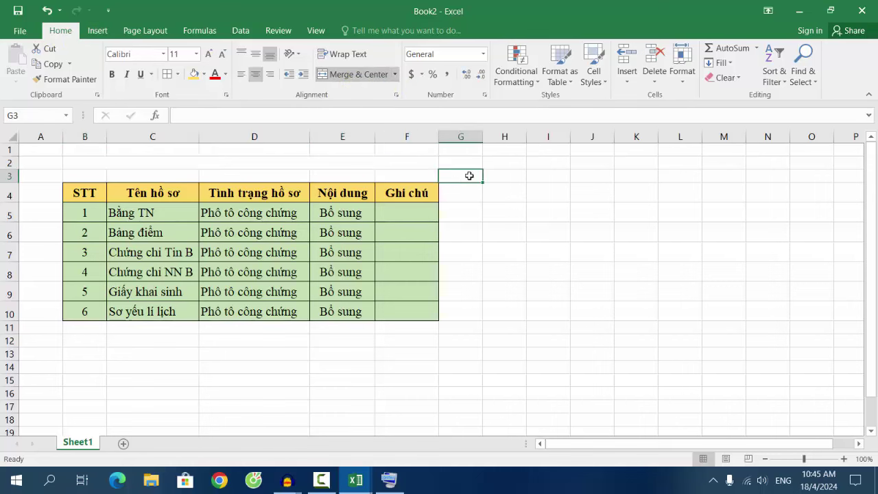
left_click(80, 163)
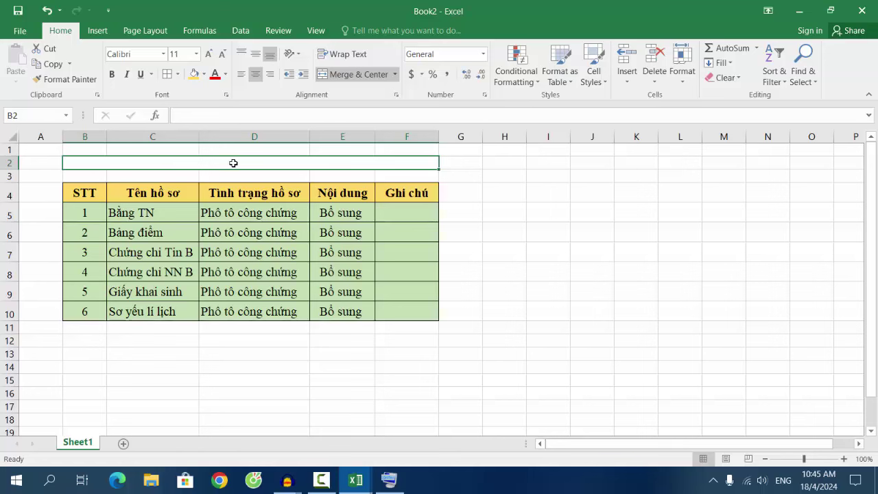
Type the title 'DANH MỤC HỒ SƠ' into merged B2 and make the row below slightly taller.
double_click(197, 163)
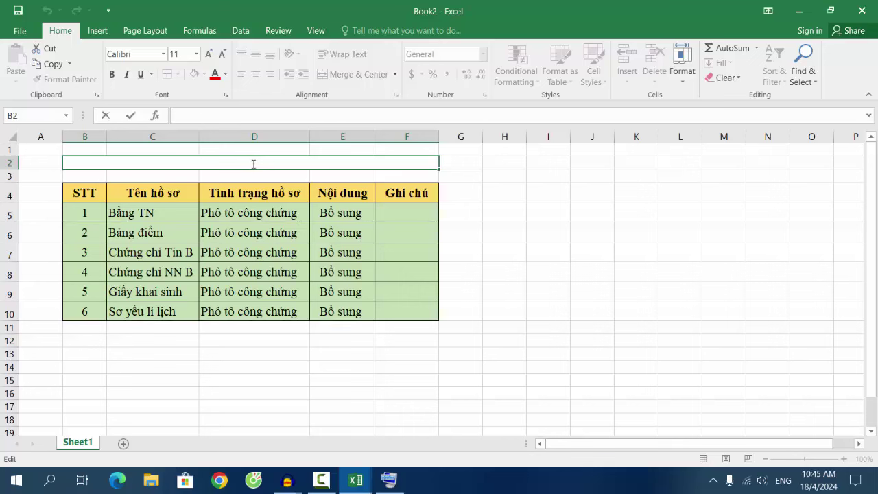
type("DA")
type("M")
type("NH")
type("MUC")
type("HÔ")
type("SƠ")
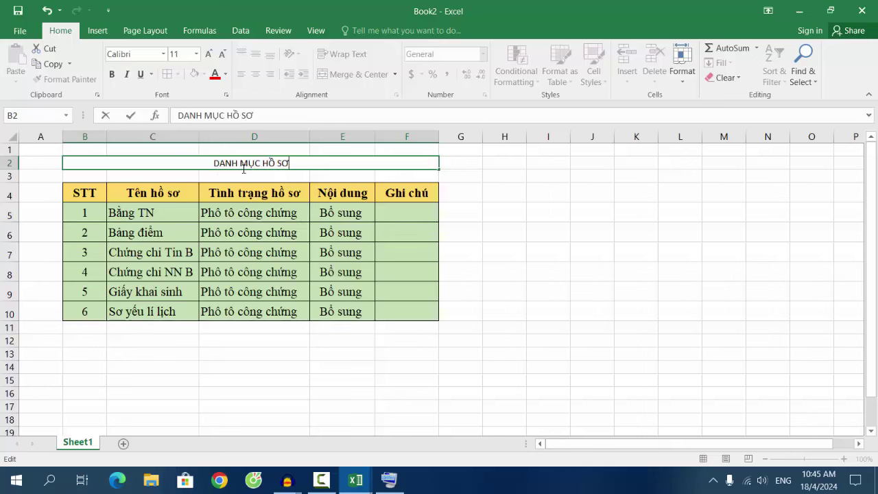
left_click(8, 173)
left_click_drag(8, 170, 6, 196)
left_click(314, 328)
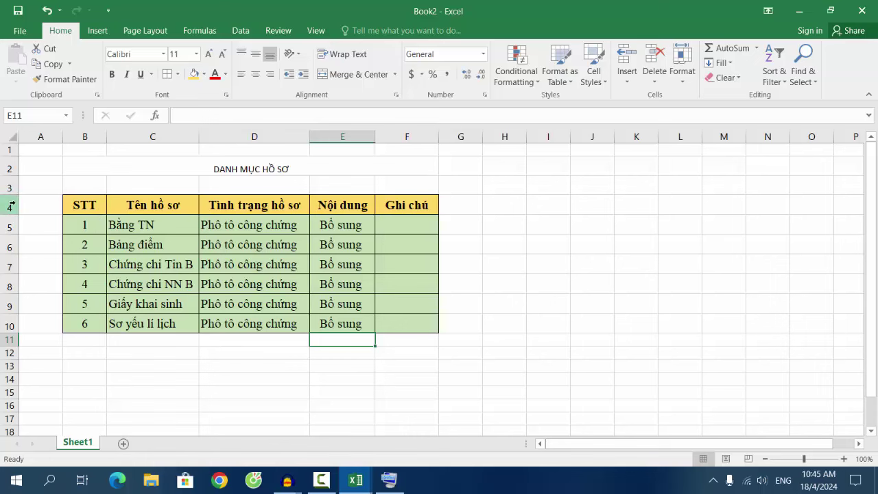
Shorten row 3 and make the title text bold.
left_click_drag(13, 194, 14, 190)
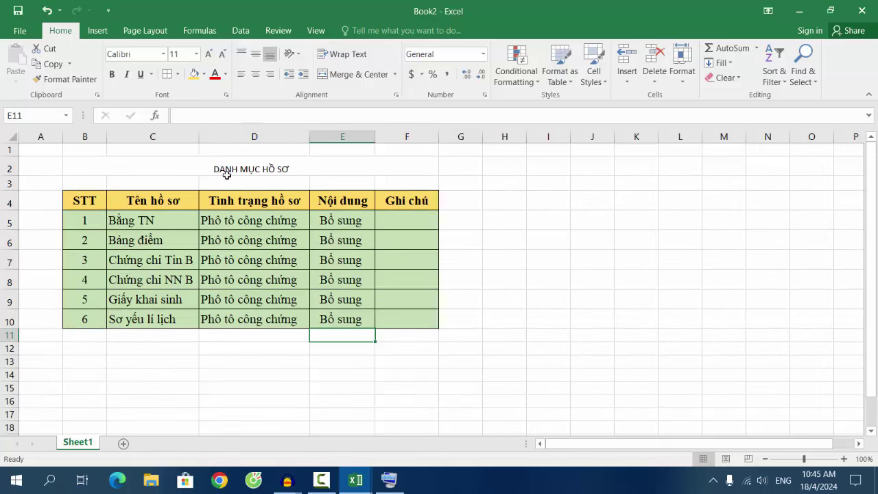
left_click(277, 169)
double_click(212, 169)
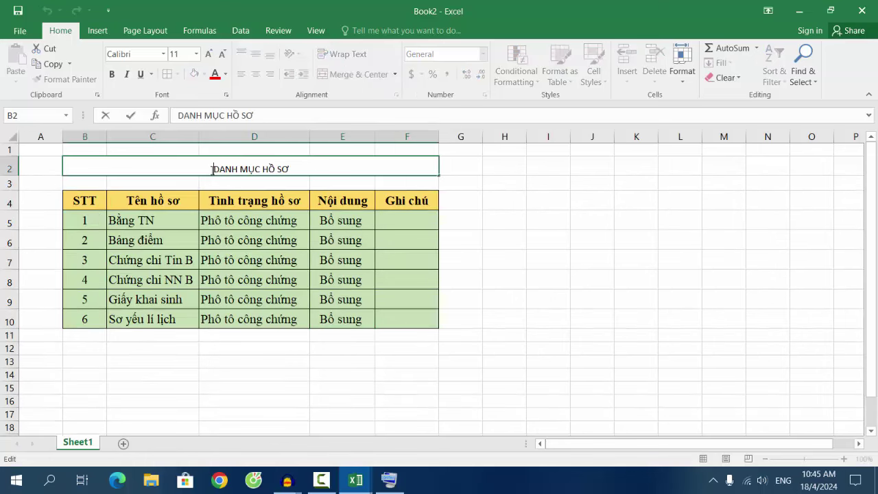
left_click_drag(212, 169, 319, 169)
left_click(116, 82)
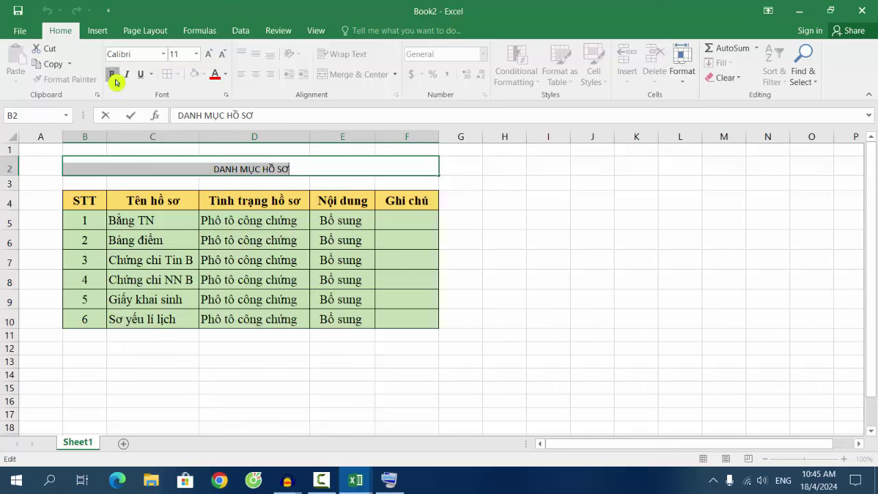
Set the title font to Times New Roman at size 16.
left_click(163, 54)
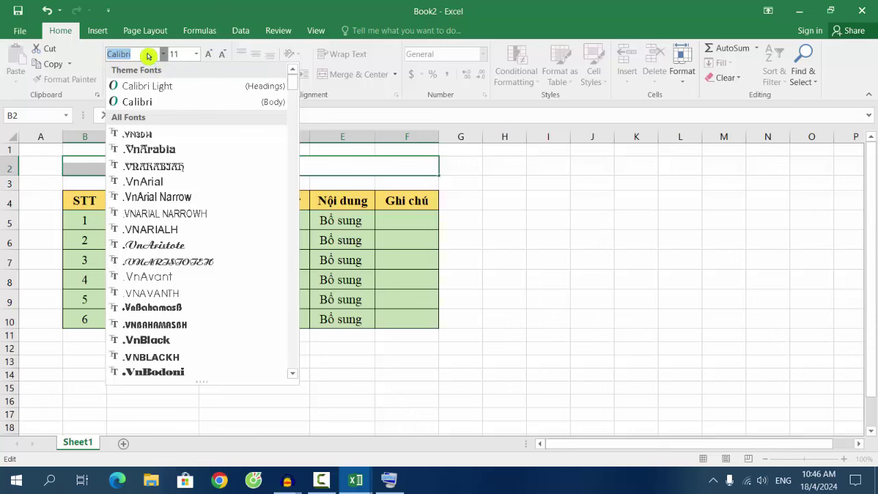
type("Times New Ro")
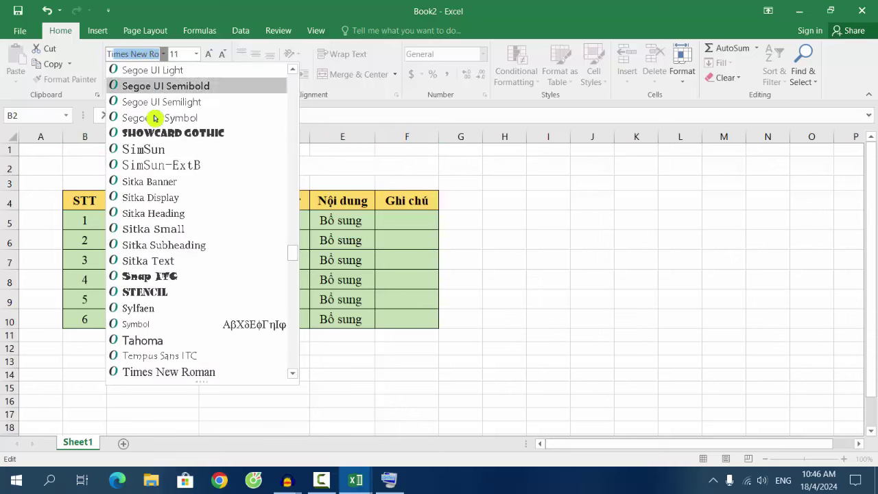
left_click(187, 378)
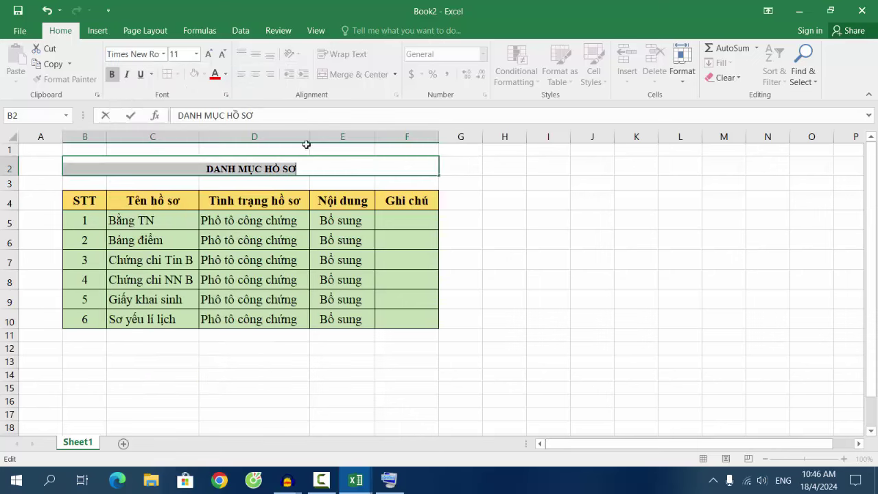
left_click(196, 53)
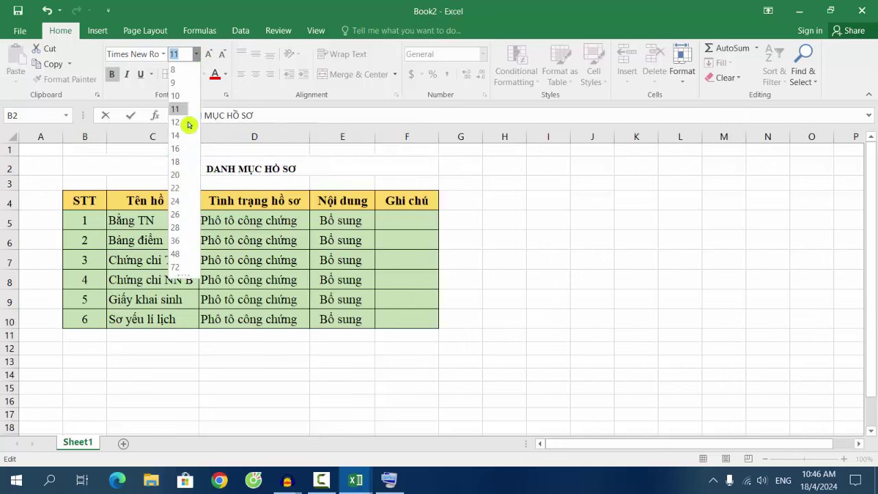
left_click(181, 156)
left_click(584, 300)
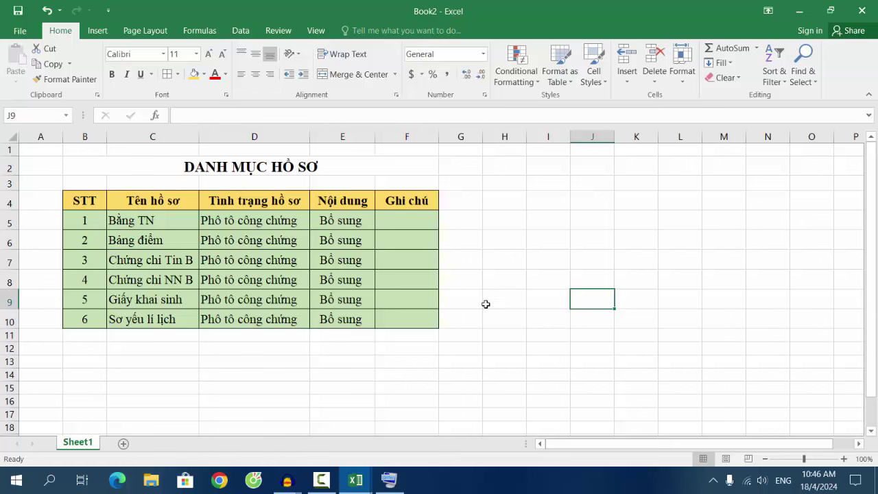
left_click(224, 171)
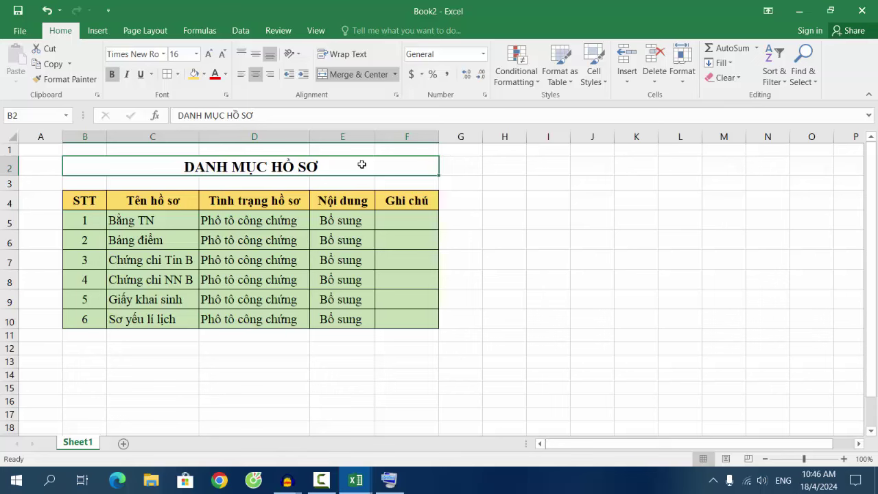
left_click(500, 259)
scroll(554, 287, "down", 5)
scroll(554, 286, "up", 5)
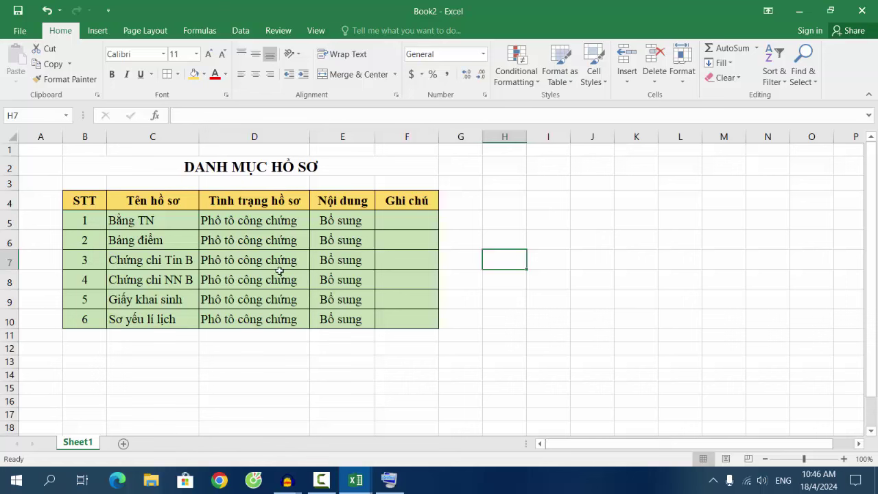
left_click(102, 206)
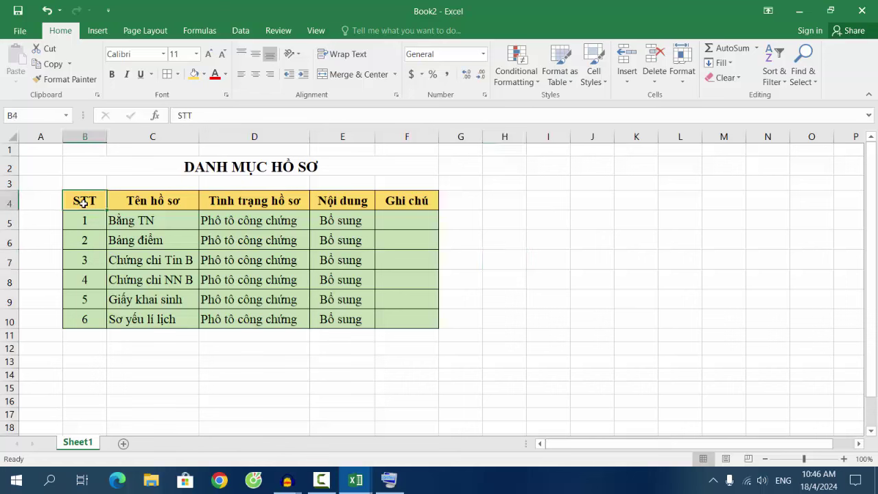
left_click(139, 201)
left_click(253, 202)
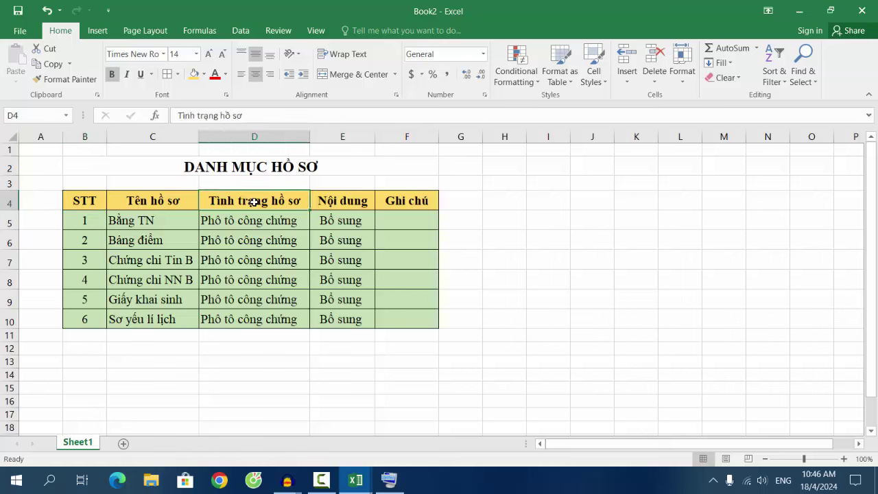
left_click(352, 207)
left_click(400, 207)
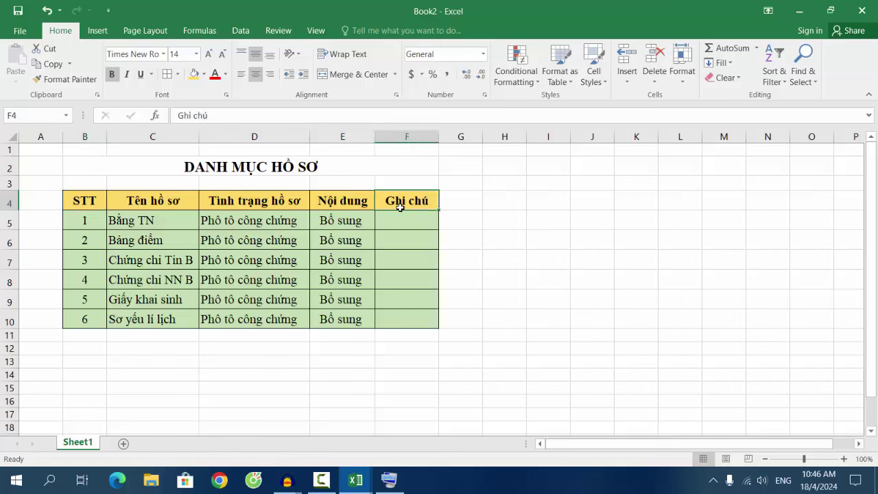
left_click(268, 222)
left_click(335, 227)
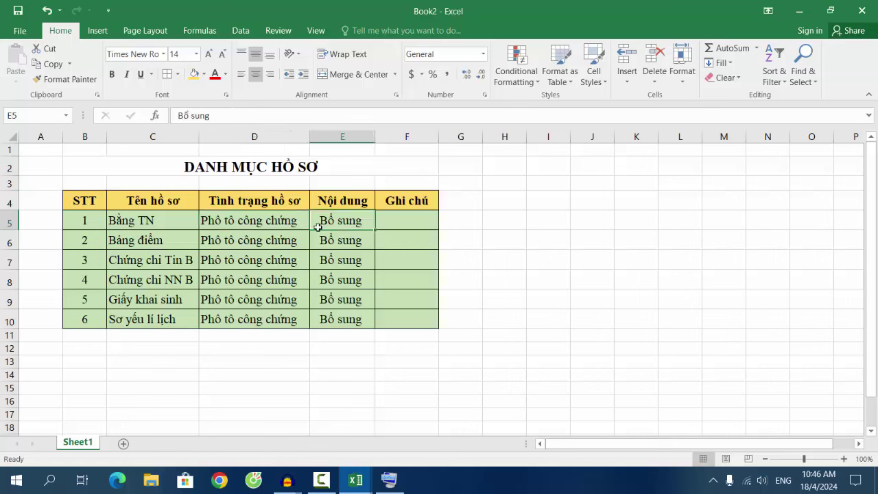
left_click(85, 222)
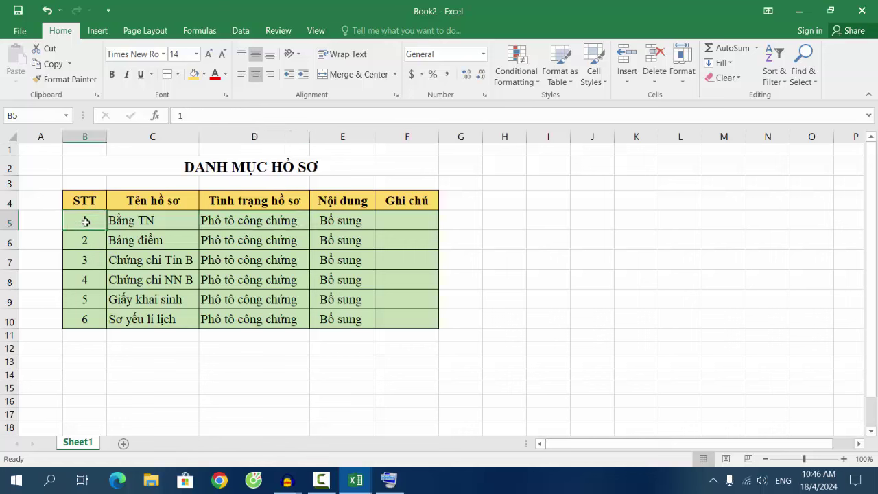
left_click(140, 221)
left_click(232, 221)
left_click(341, 220)
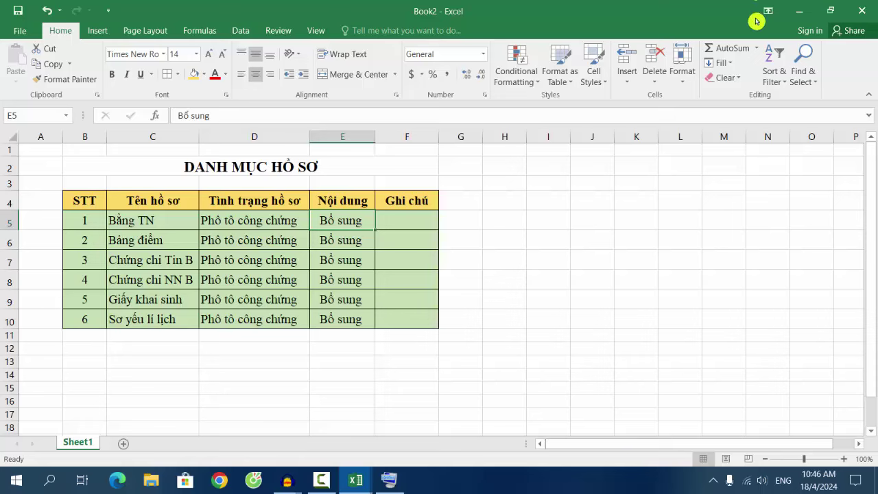
left_click(798, 13)
right_click(287, 192)
left_click(282, 218)
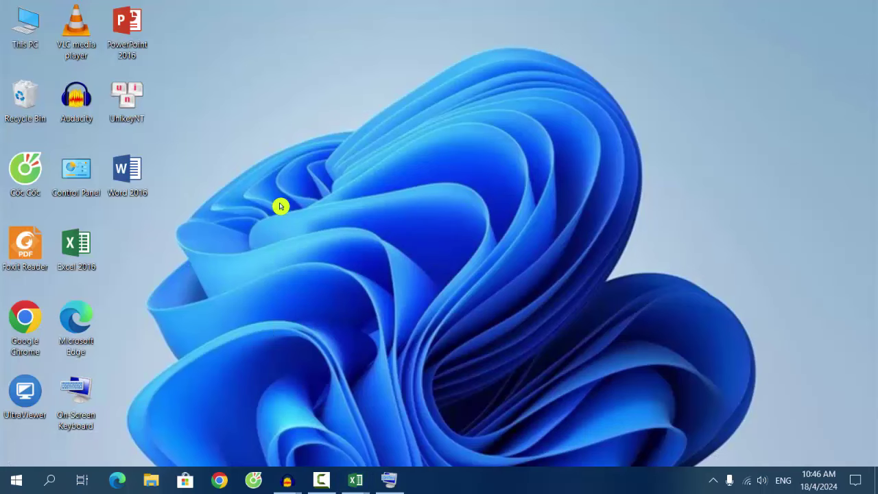
right_click(257, 173)
left_click(278, 213)
mouse_move(356, 480)
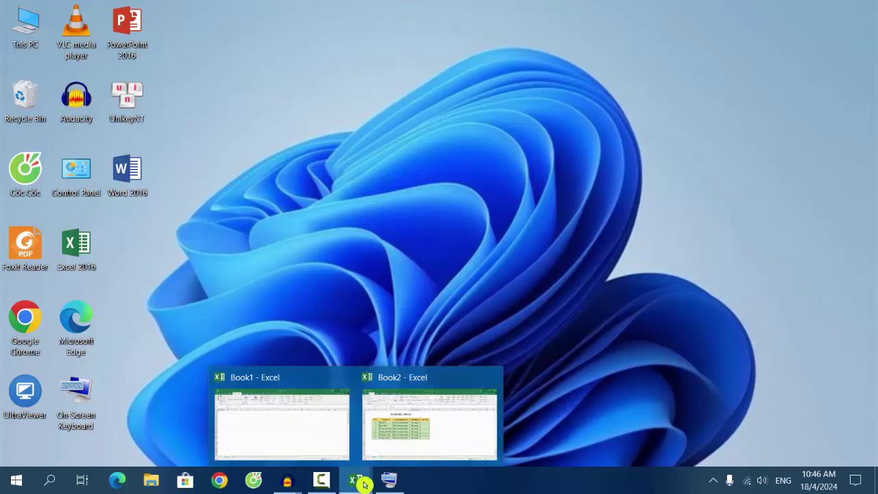
left_click(393, 454)
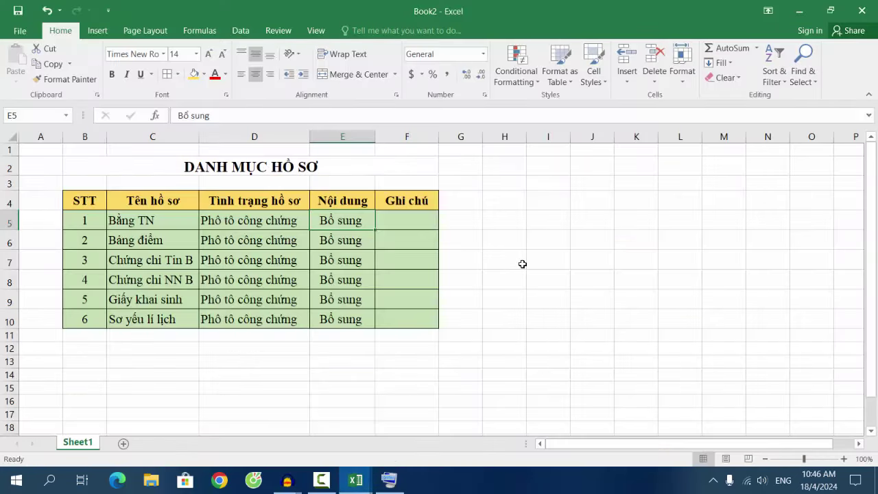
left_click(316, 30)
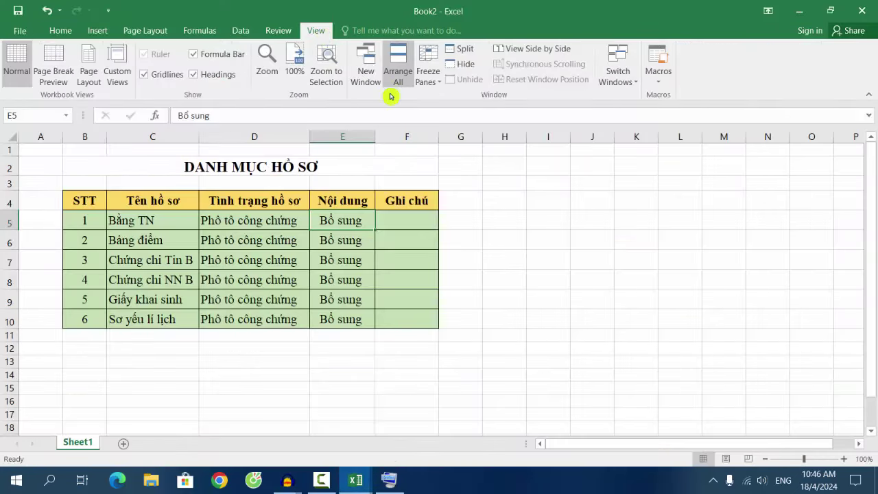
left_click(210, 34)
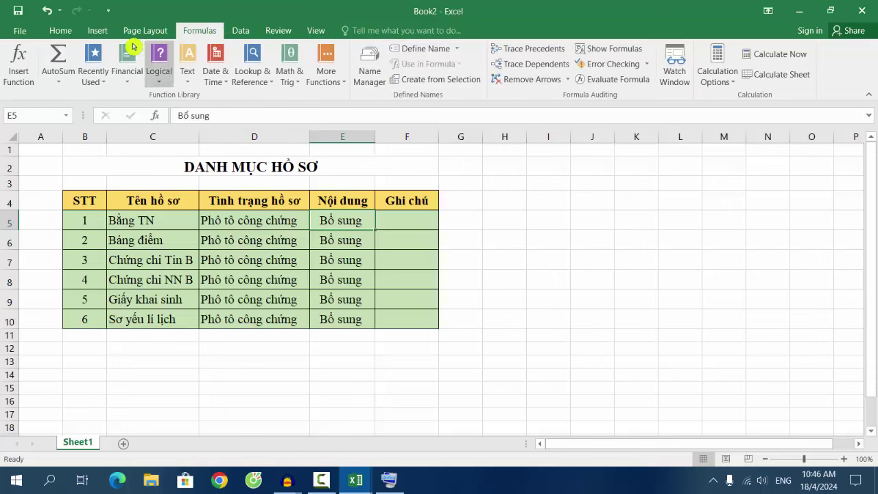
left_click(108, 36)
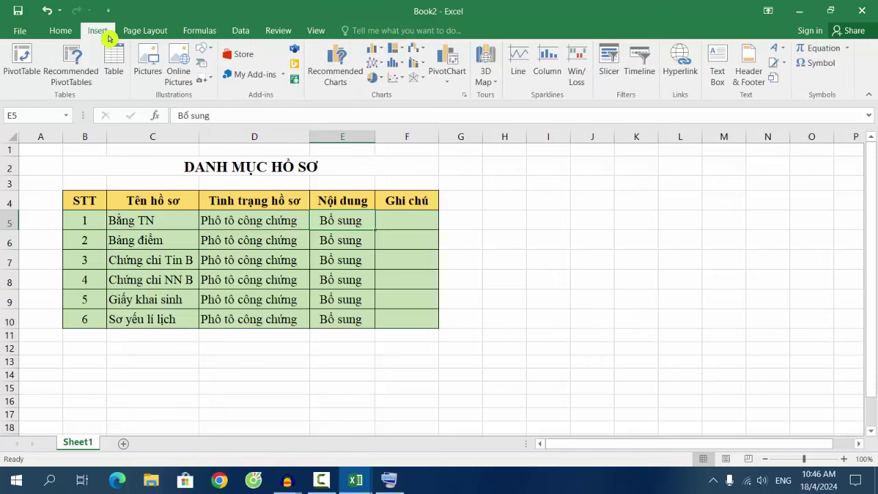
left_click(118, 71)
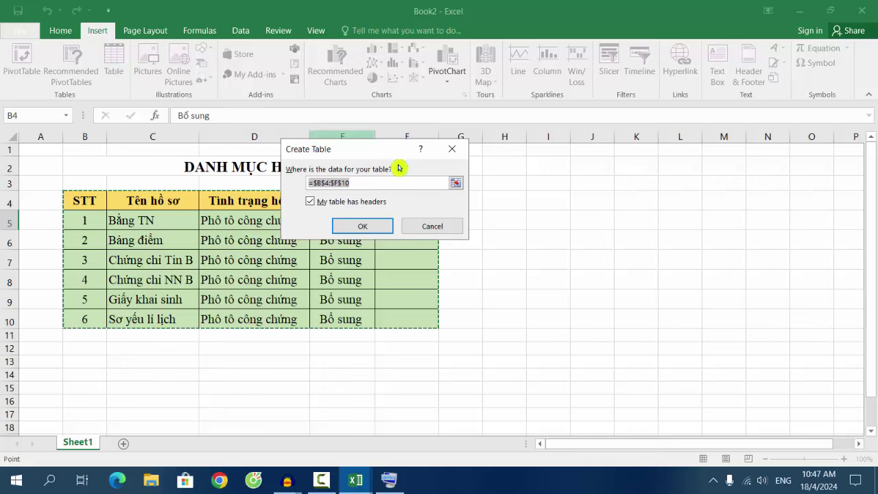
left_click(458, 157)
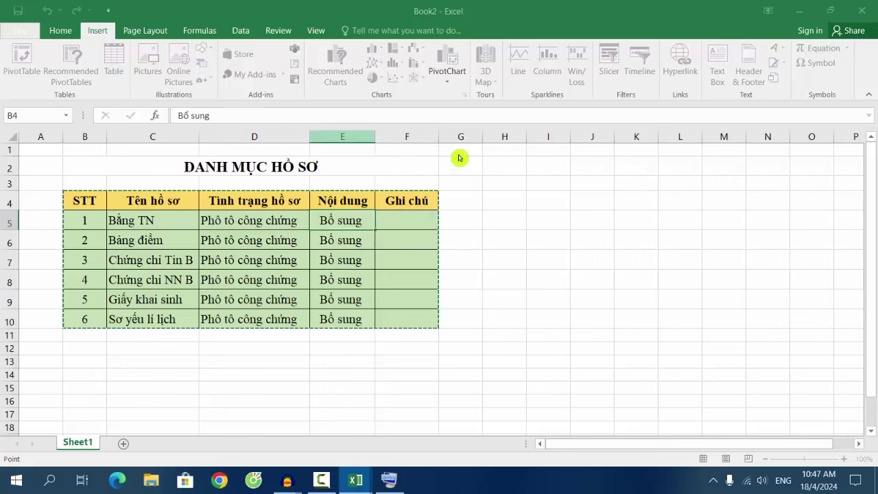
left_click(61, 30)
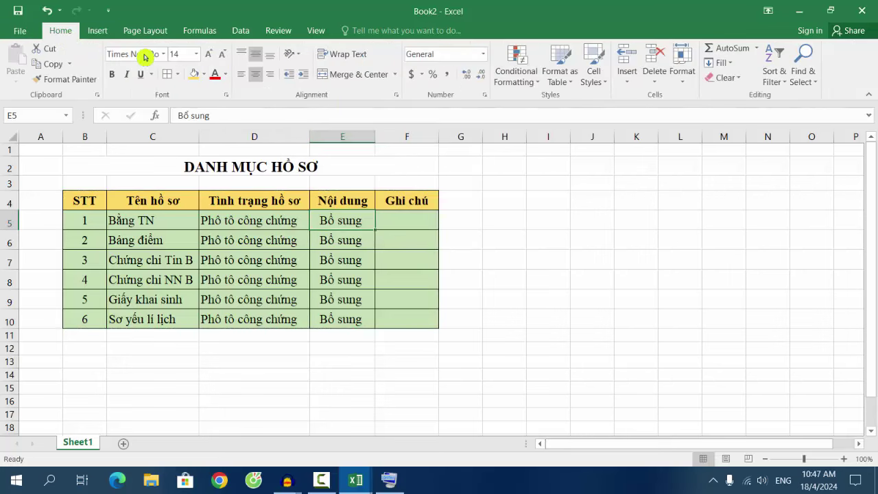
Review the Format Cells alignment, keeping Horizontal and Vertical at Center.
left_click(395, 95)
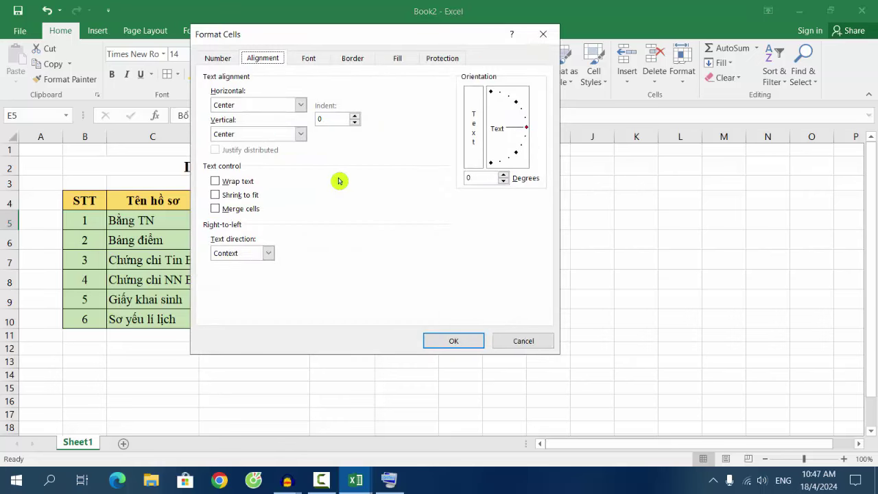
left_click(544, 34)
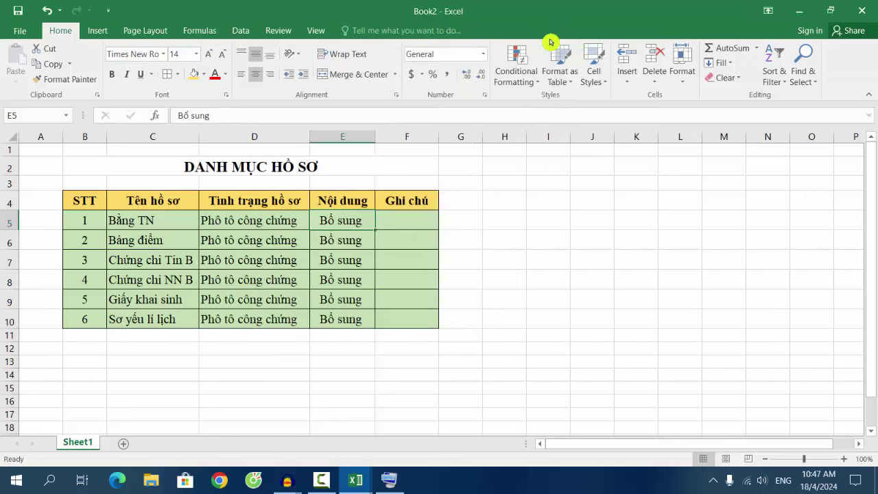
left_click(396, 94)
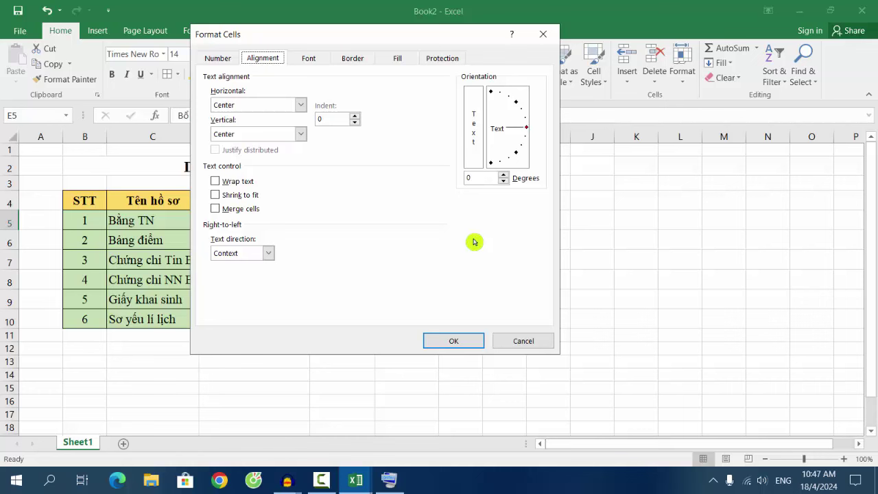
left_click(224, 63)
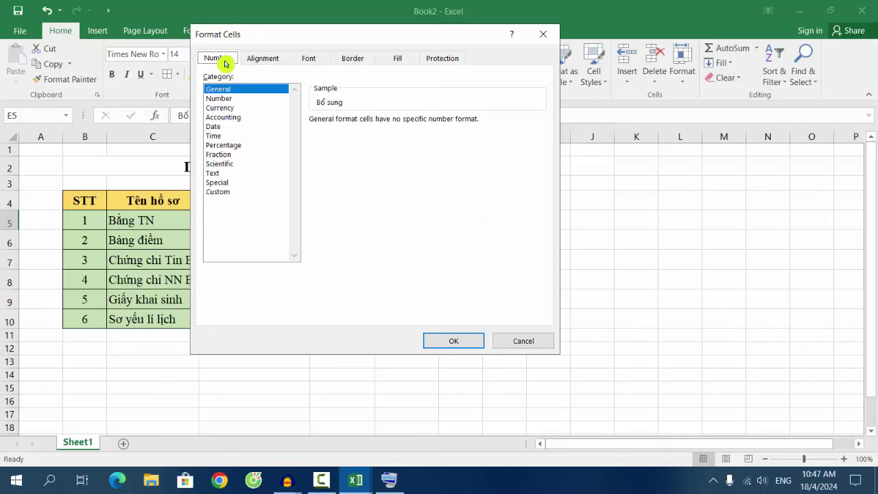
left_click(266, 61)
left_click(300, 105)
left_click(255, 137)
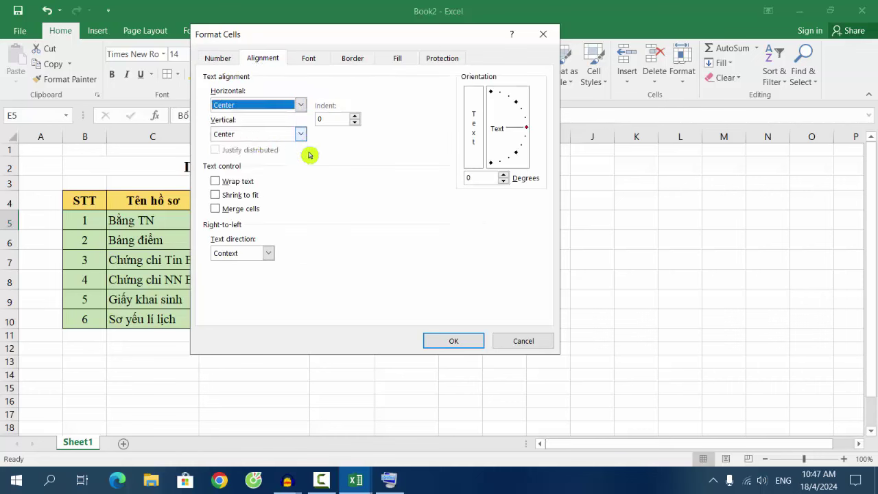
left_click(300, 134)
left_click(270, 155)
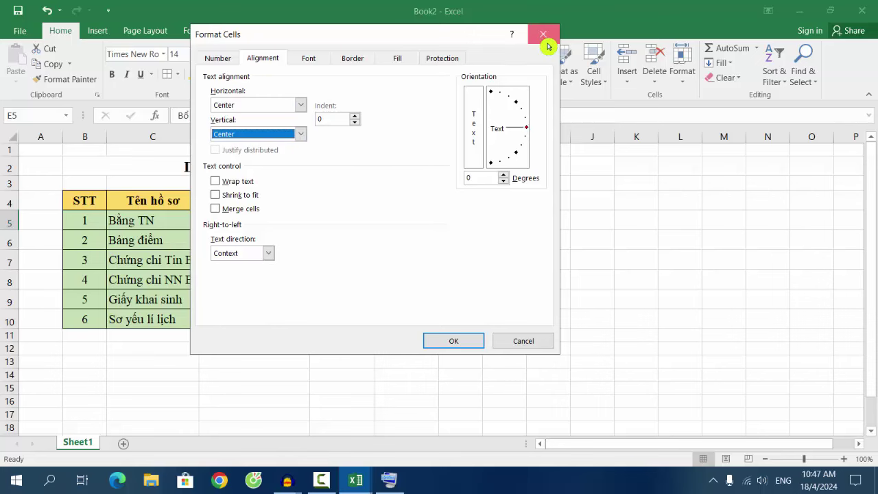
left_click(543, 36)
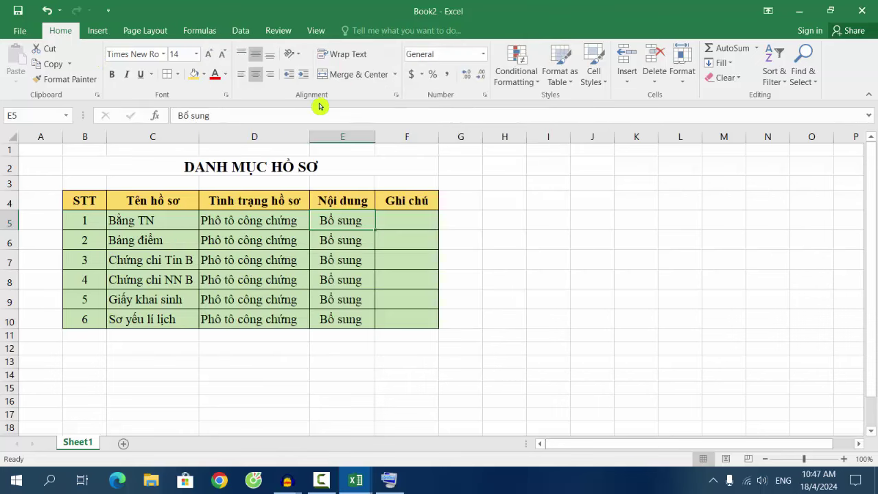
Open the Column Width dialog showing 12.44, move it aside, and close it unchanged.
left_click(397, 95)
left_click(543, 33)
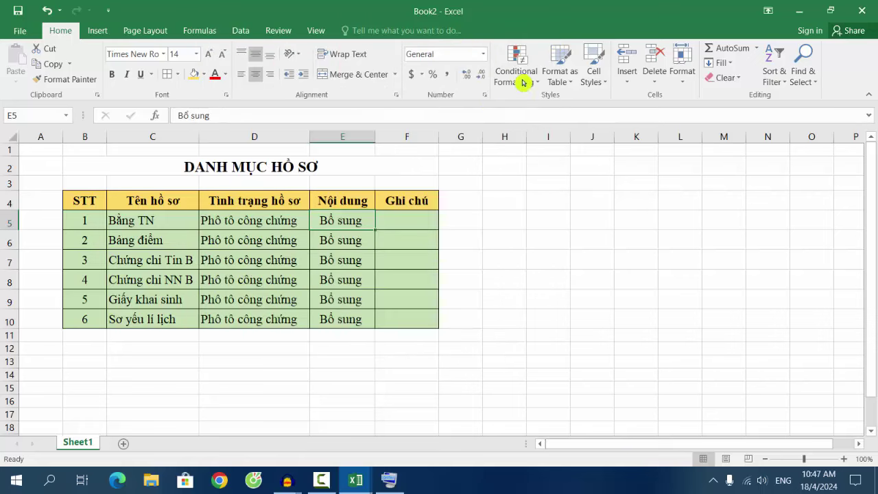
left_click(485, 95)
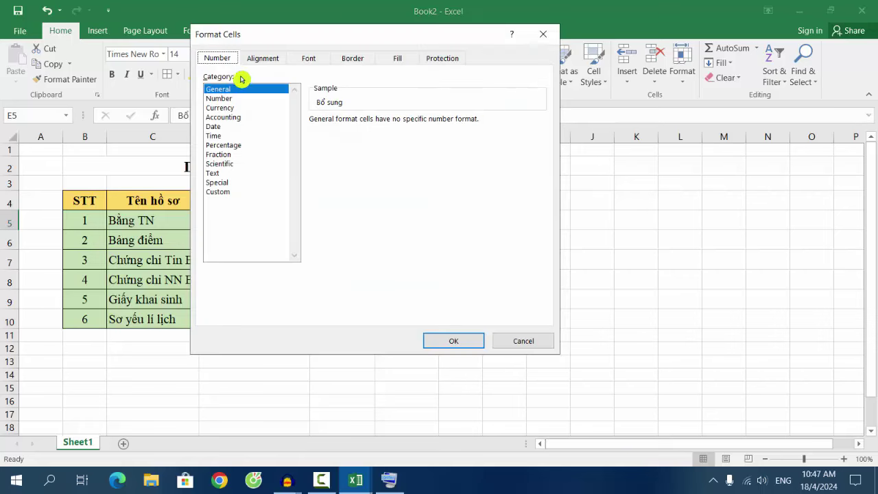
left_click(263, 62)
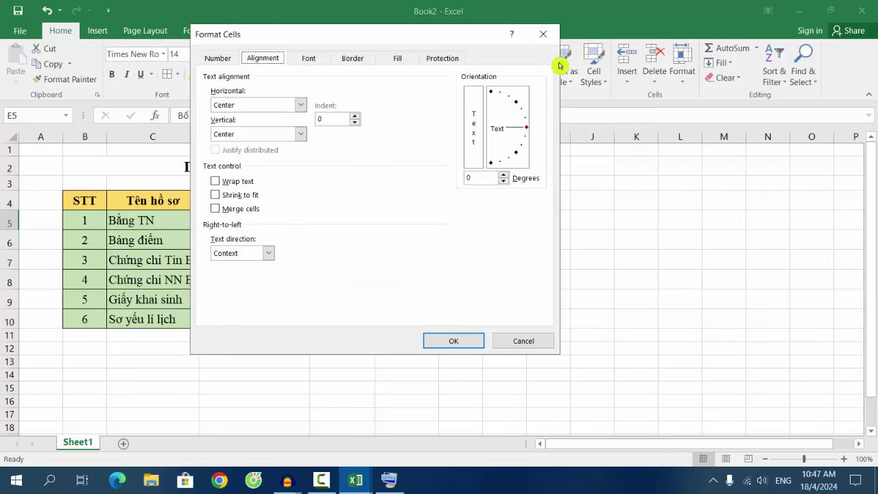
left_click(543, 33)
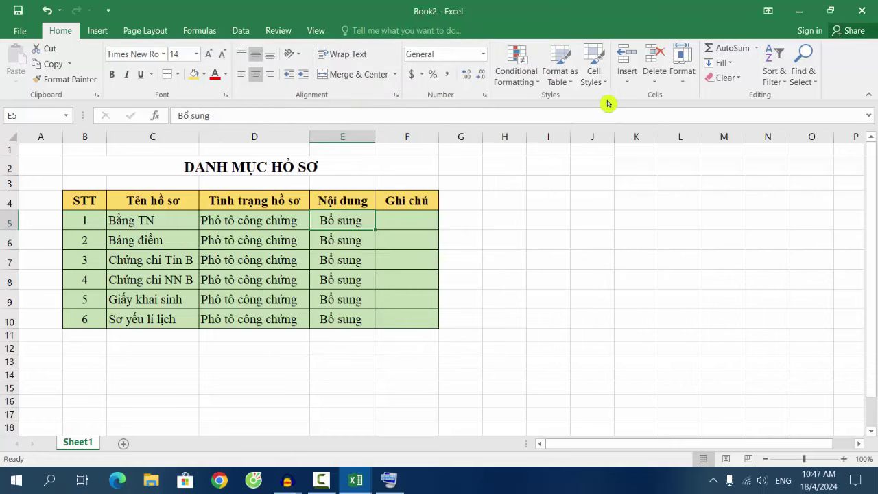
left_click(689, 73)
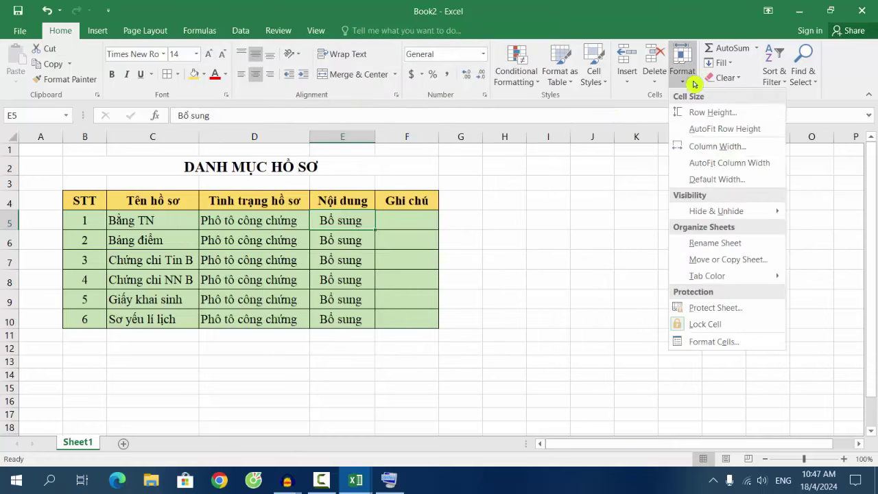
left_click(731, 161)
left_click_drag(365, 171, 601, 184)
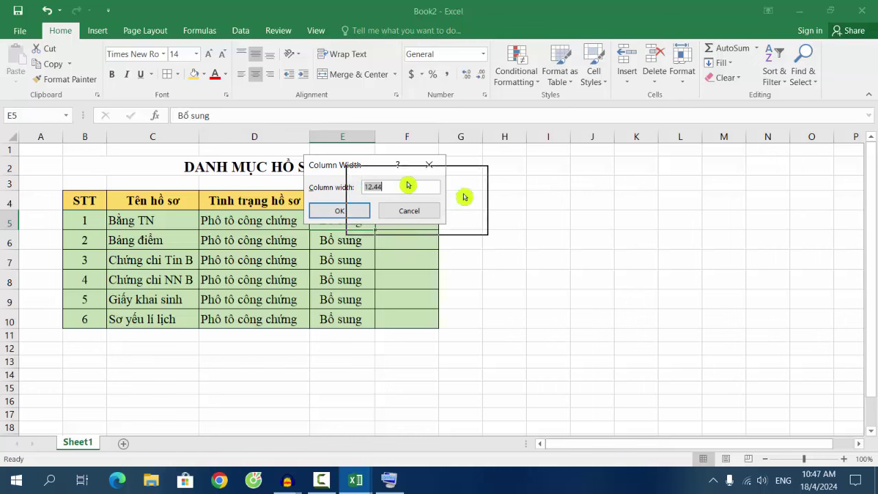
left_click(668, 190)
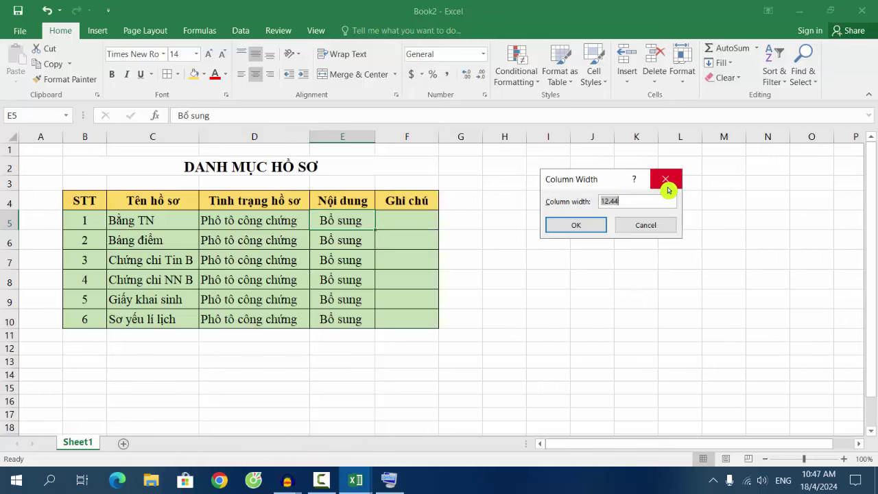